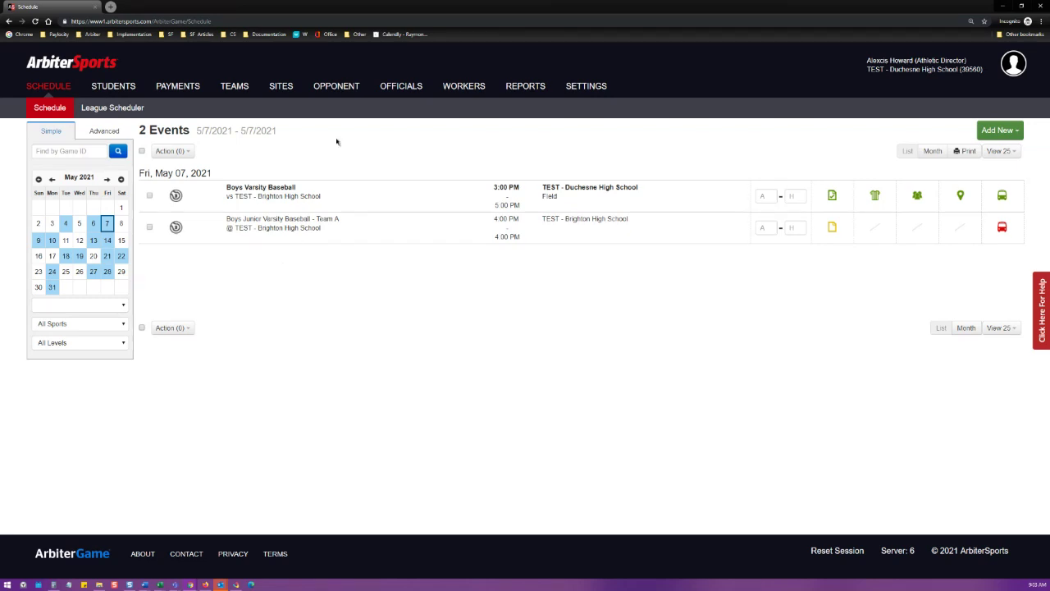
Step: Switch from the May 7 schedule to the Teams list showing all 63 teams
{"action": "left_click", "coordinate": [235, 90]}
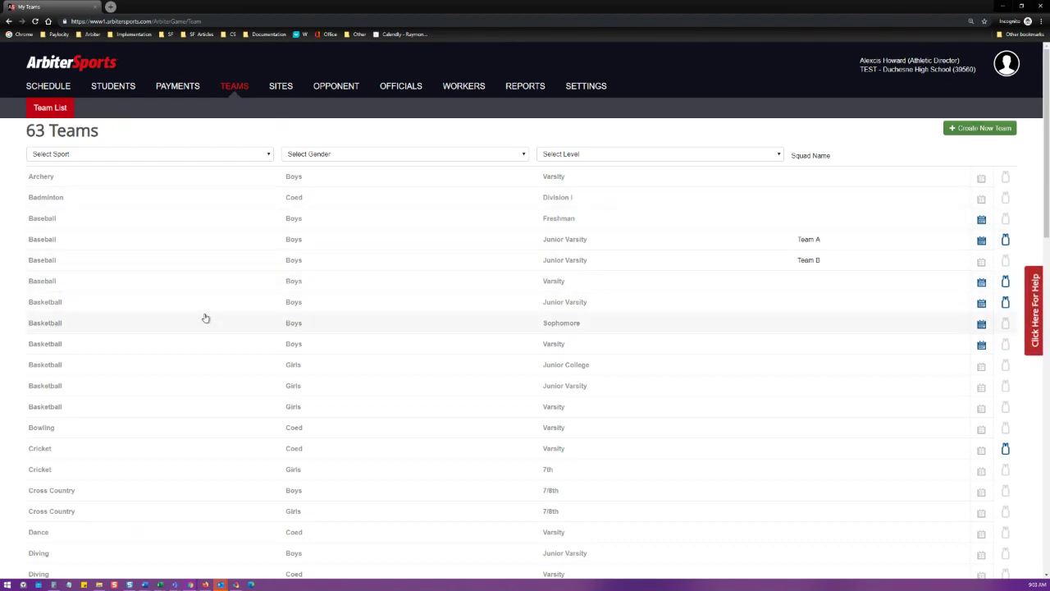
Step: Open the Baseball / Boys / Varsity team on the Edit Team page
{"action": "left_click", "coordinate": [256, 291]}
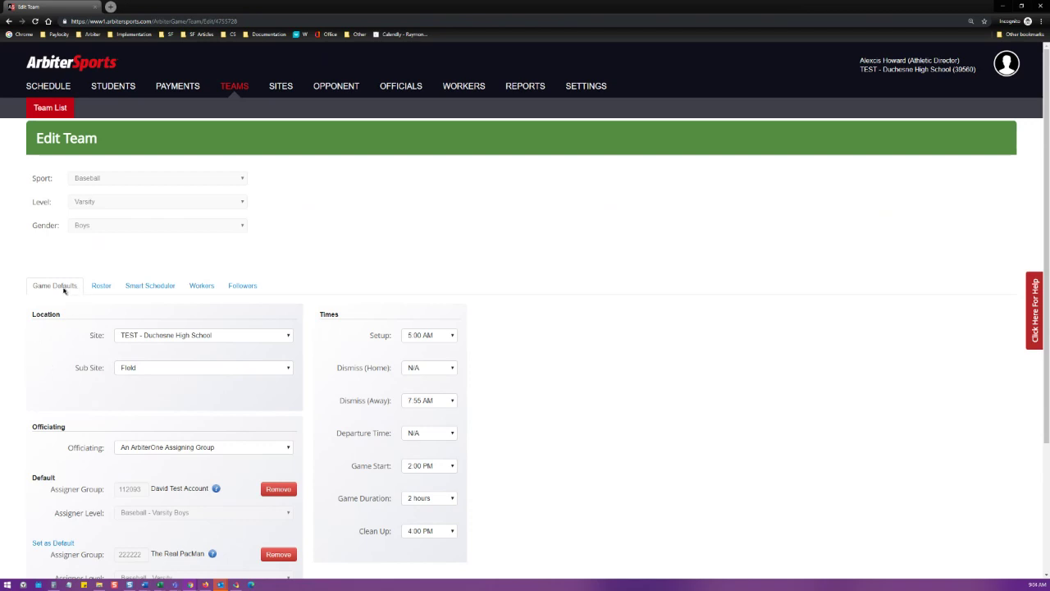
Step: Check the Location site default, leaving it at Duchesne High School
{"action": "double_click", "coordinate": [39, 319]}
{"action": "scroll", "coordinate": [46, 335], "scroll_direction": "down", "scroll_amount": 2}
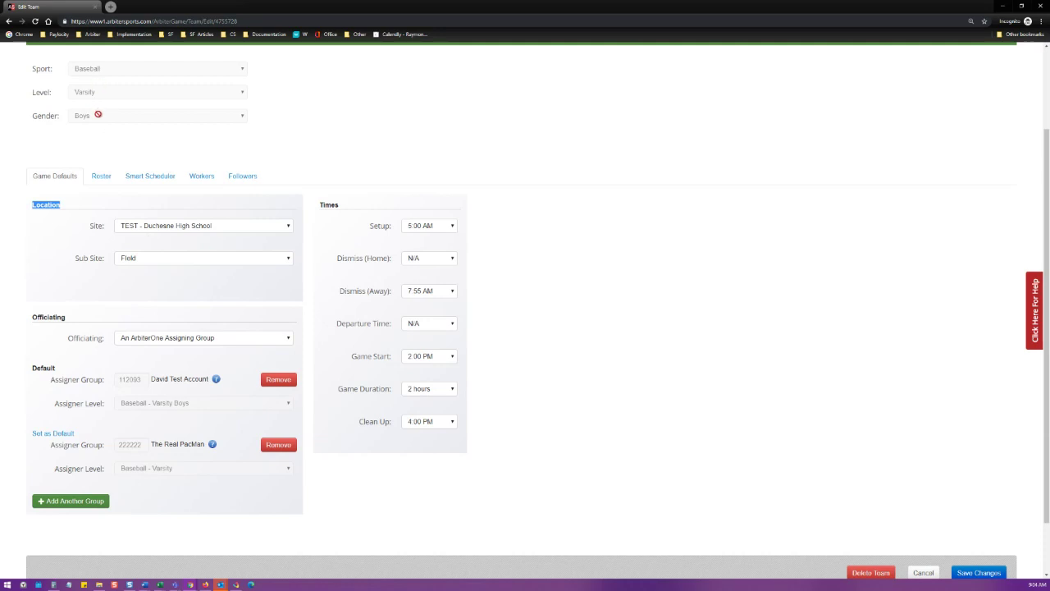
{"action": "left_click", "coordinate": [110, 247]}
{"action": "left_click", "coordinate": [179, 229]}
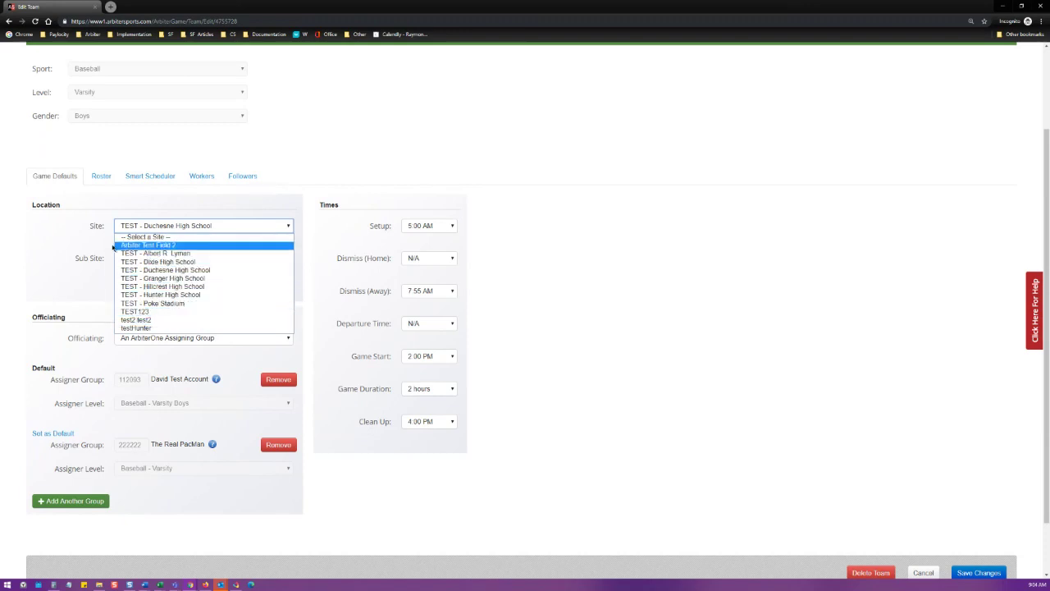
{"action": "left_click", "coordinate": [96, 242]}
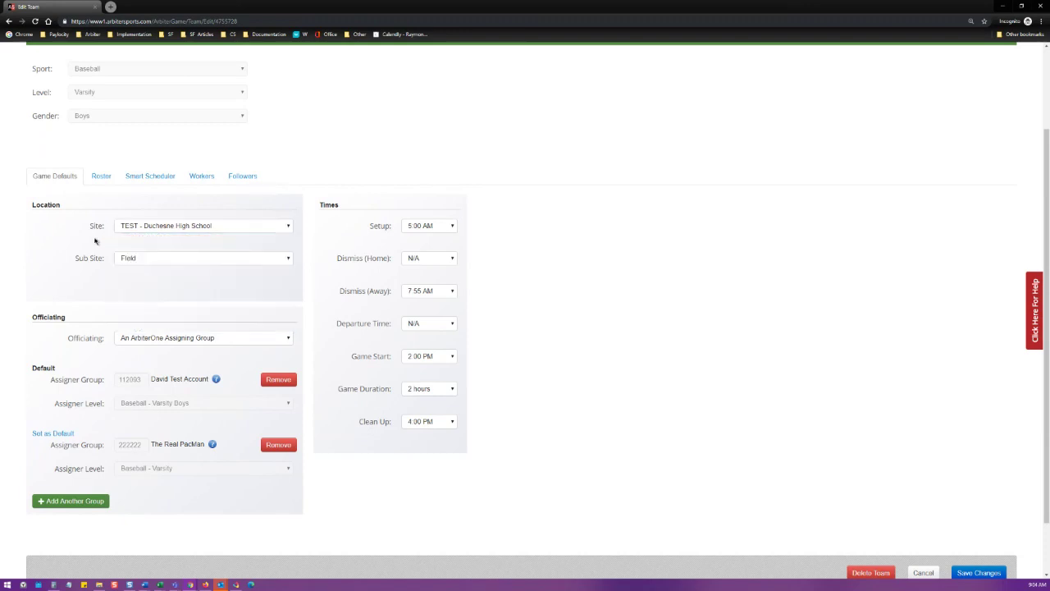
Step: Bring up the Officiating options for the team's game defaults
{"action": "double_click", "coordinate": [51, 317]}
{"action": "left_click", "coordinate": [53, 328]}
{"action": "left_click", "coordinate": [194, 341]}
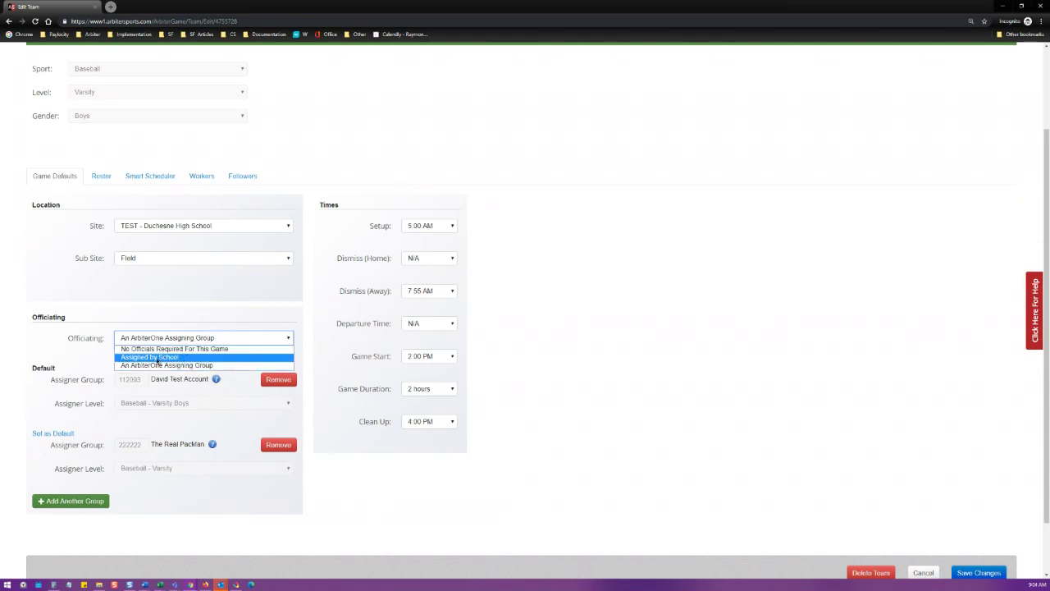
{"action": "left_click", "coordinate": [158, 357]}
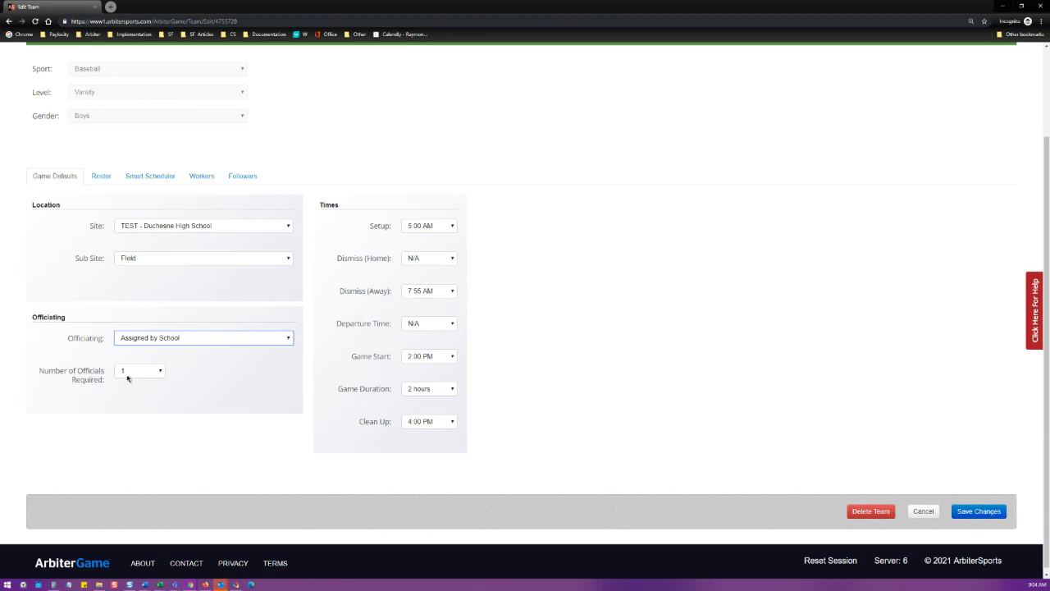
{"action": "left_click", "coordinate": [130, 373]}
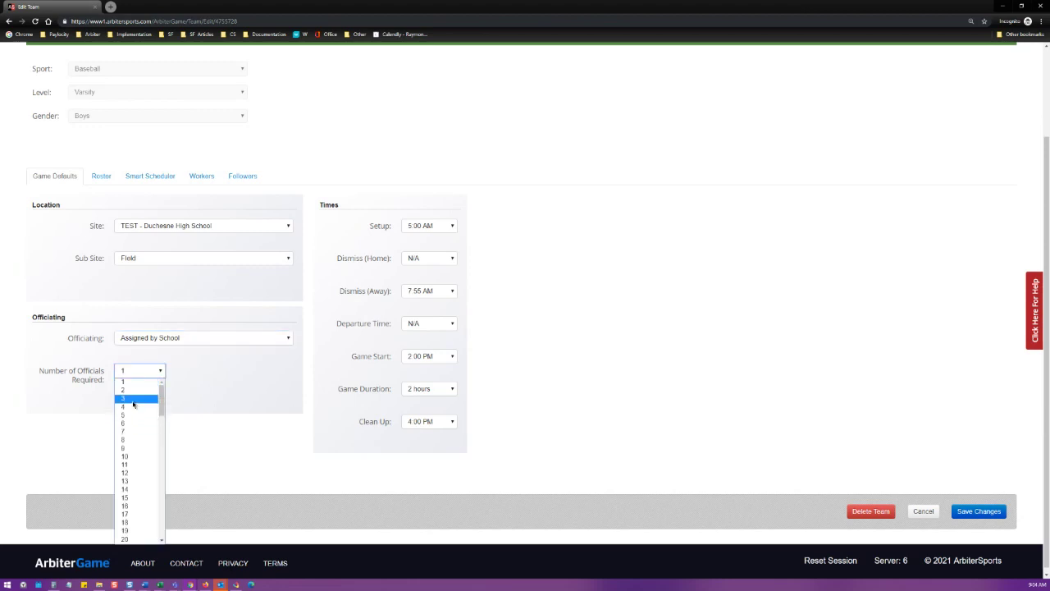
{"action": "left_click", "coordinate": [162, 372]}
{"action": "left_click", "coordinate": [201, 340]}
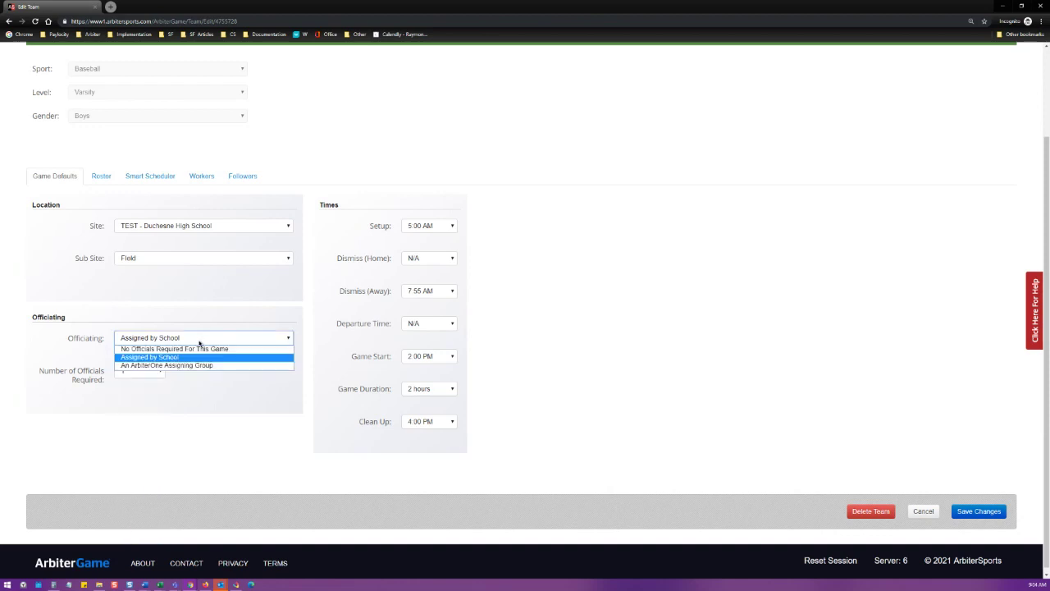
{"action": "left_click", "coordinate": [151, 366]}
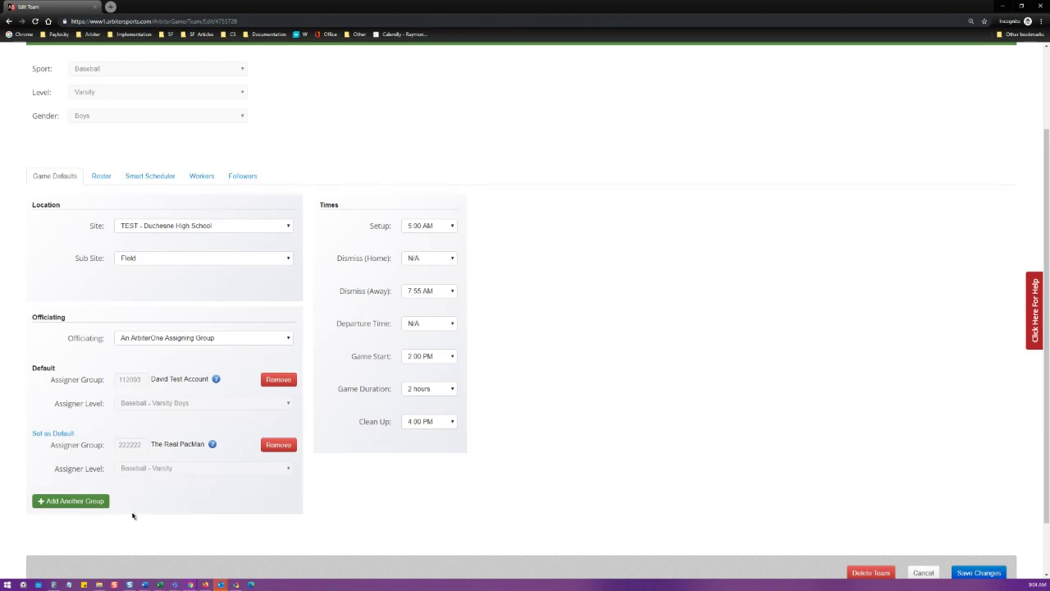
Step: Add a third, blank assigner group row below the two existing groups
{"action": "left_click", "coordinate": [72, 501]}
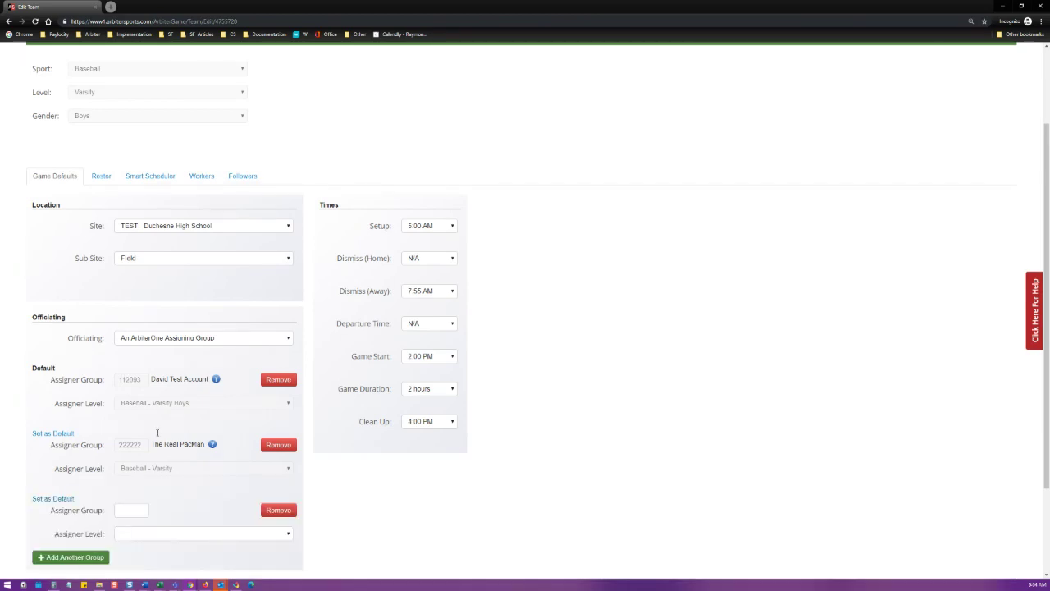
{"action": "scroll", "coordinate": [158, 434], "scroll_direction": "down", "scroll_amount": 2}
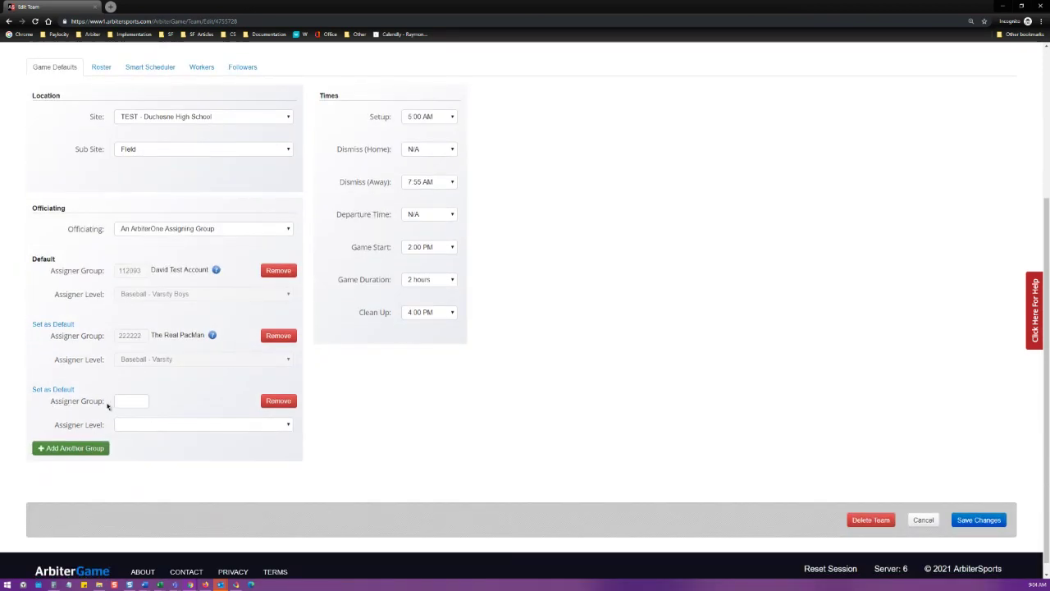
{"action": "left_click", "coordinate": [129, 401]}
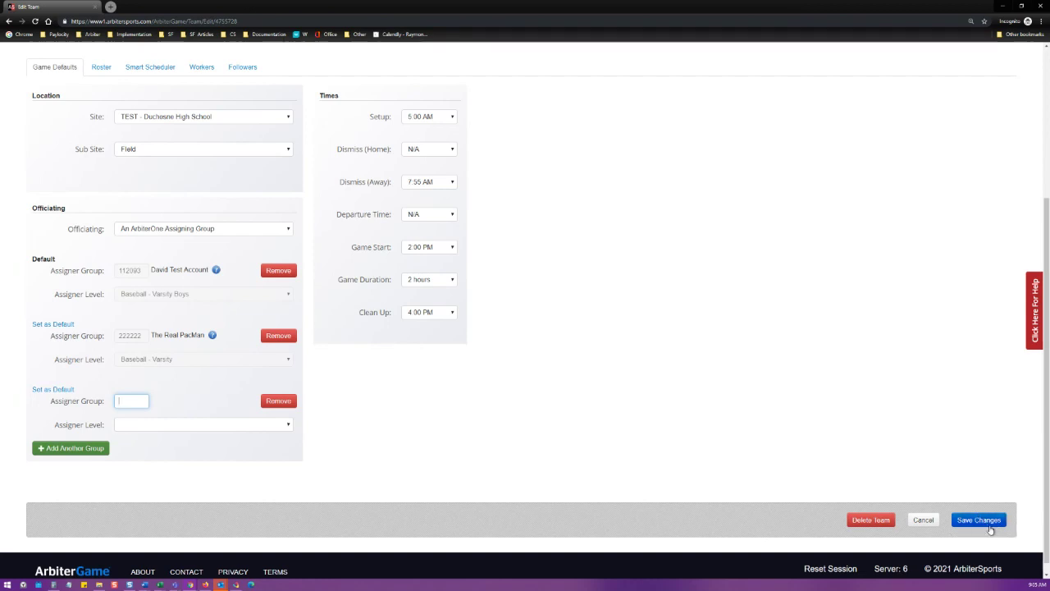
{"action": "left_click", "coordinate": [142, 482]}
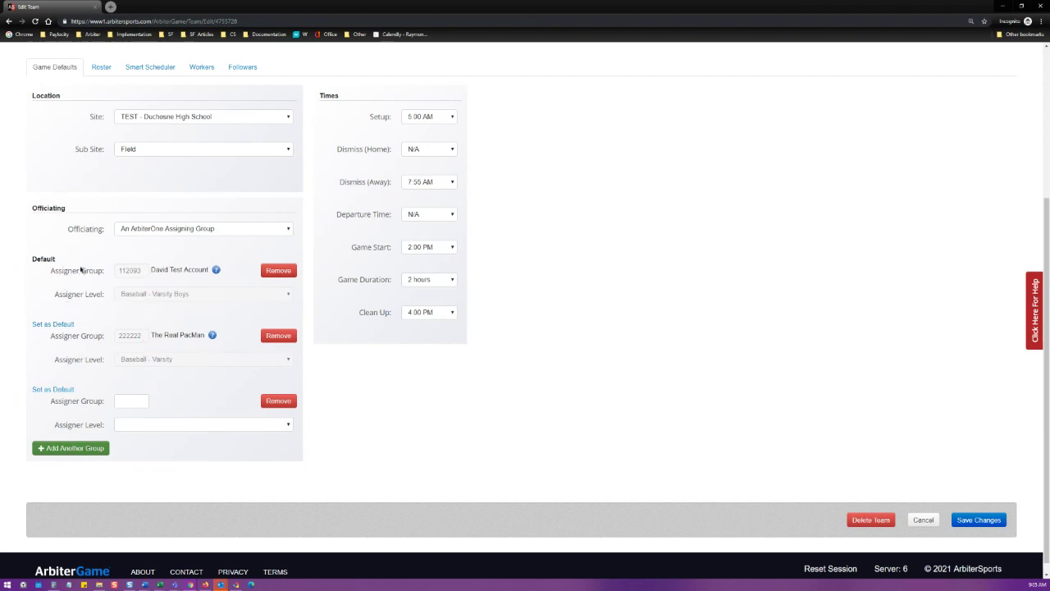
Step: Review the groups' Default options, then return to the Times section at the top
{"action": "left_click_drag", "start_coordinate": [82, 326], "coordinate": [31, 324]}
{"action": "left_click", "coordinate": [126, 321]}
{"action": "left_click_drag", "start_coordinate": [34, 258], "coordinate": [56, 259]}
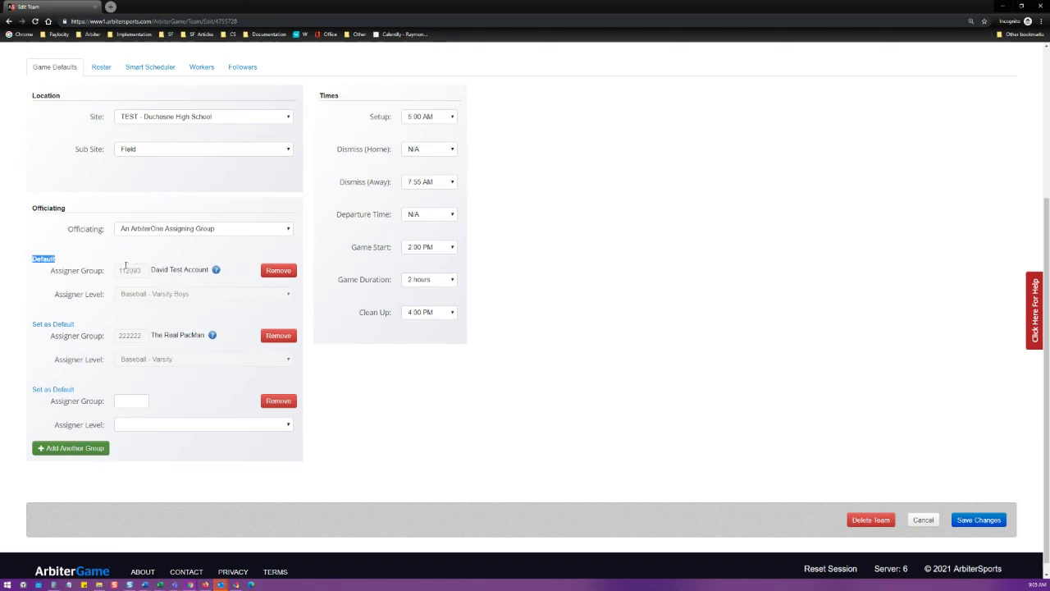
{"action": "left_click", "coordinate": [31, 296]}
{"action": "scroll", "coordinate": [177, 390], "scroll_direction": "up", "scroll_amount": 1}
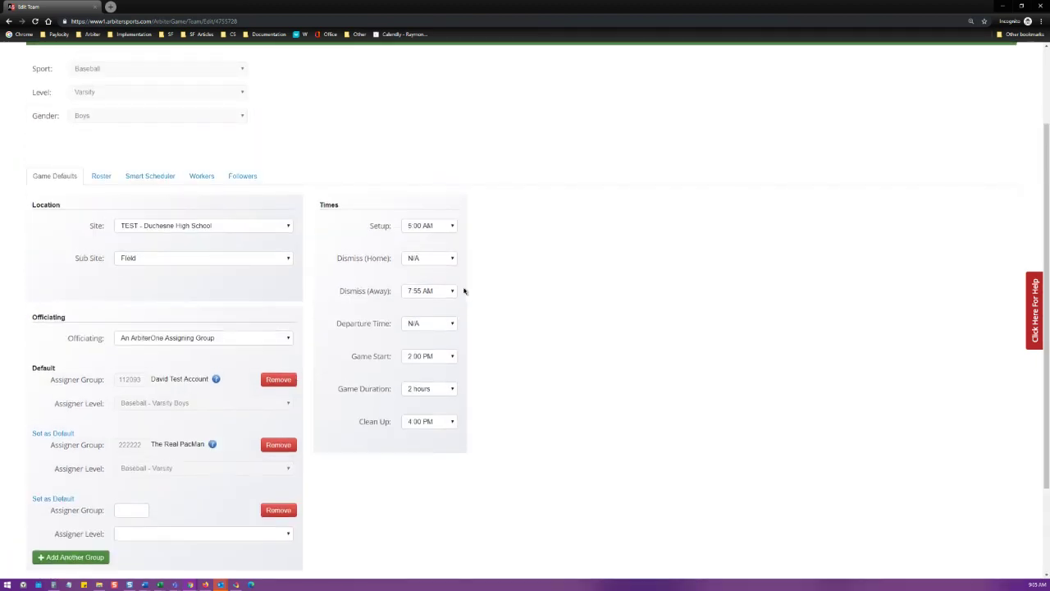
{"action": "double_click", "coordinate": [329, 205]}
{"action": "left_click", "coordinate": [483, 281]}
{"action": "scroll", "coordinate": [428, 443], "scroll_direction": "up", "scroll_amount": 2}
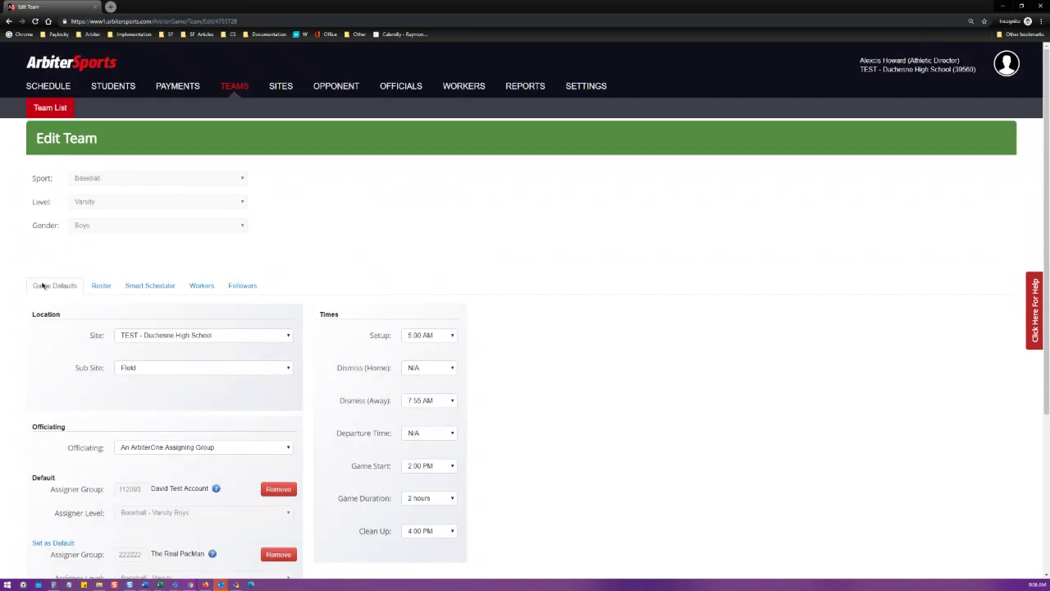
Step: Look over the three-player Roster, then show the Smart Scheduler rules
{"action": "left_click", "coordinate": [102, 286]}
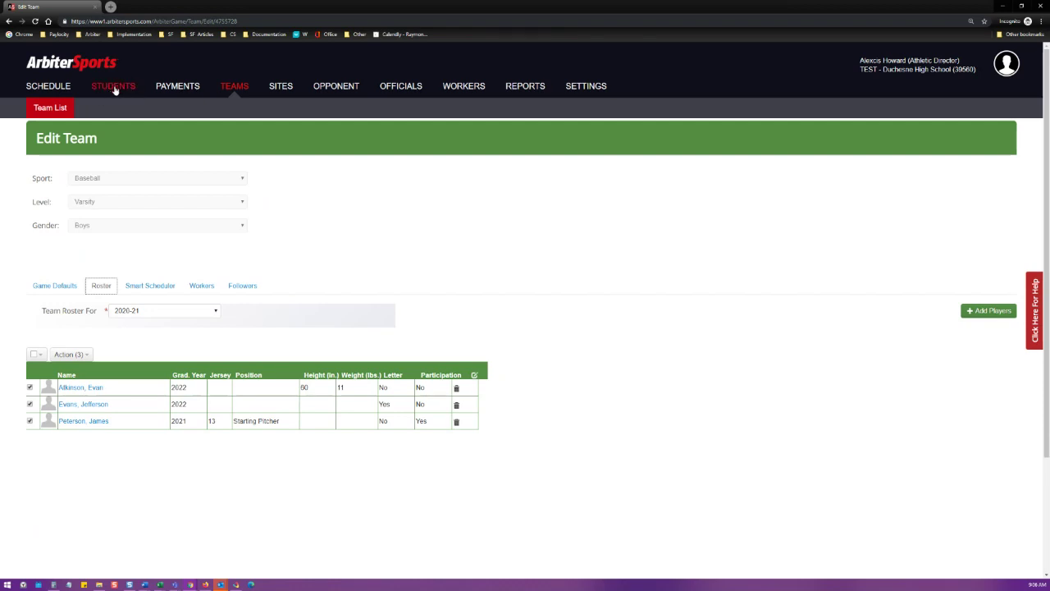
{"action": "left_click", "coordinate": [148, 330]}
{"action": "left_click", "coordinate": [152, 287]}
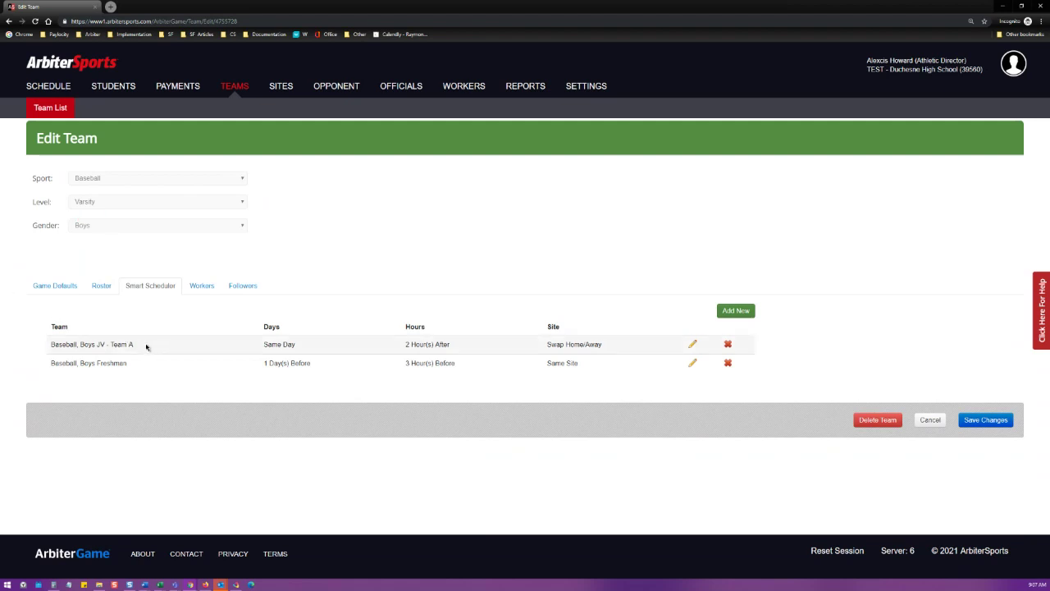
Step: Review the JV Team A rule (Same Day, 2 Hour(s) After, Swap Home/Away), then open Add New Schedule
{"action": "left_click_drag", "start_coordinate": [141, 347], "coordinate": [48, 349]}
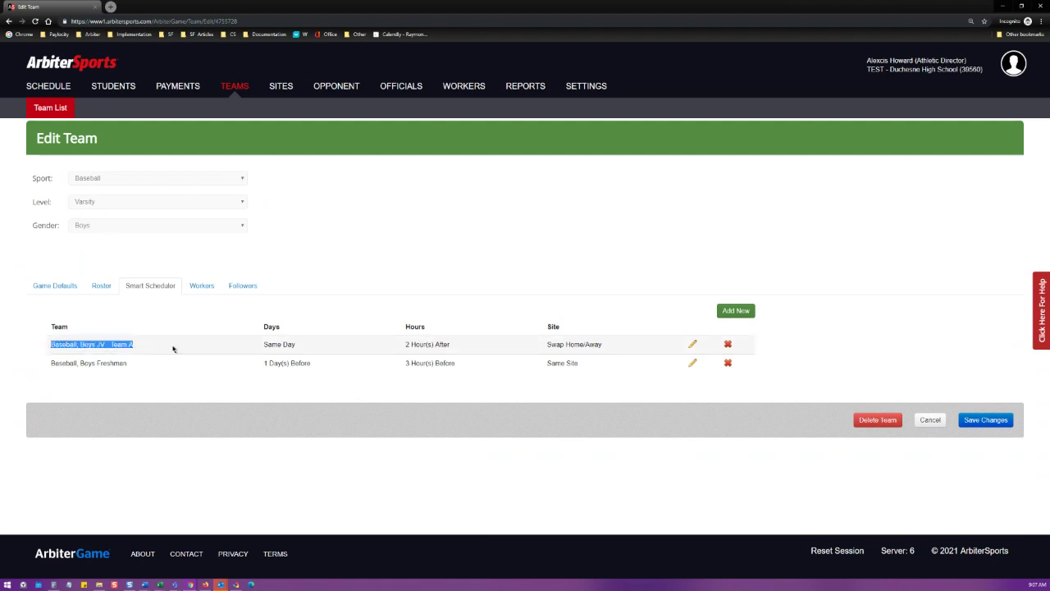
{"action": "left_click_drag", "start_coordinate": [297, 346], "coordinate": [262, 347]}
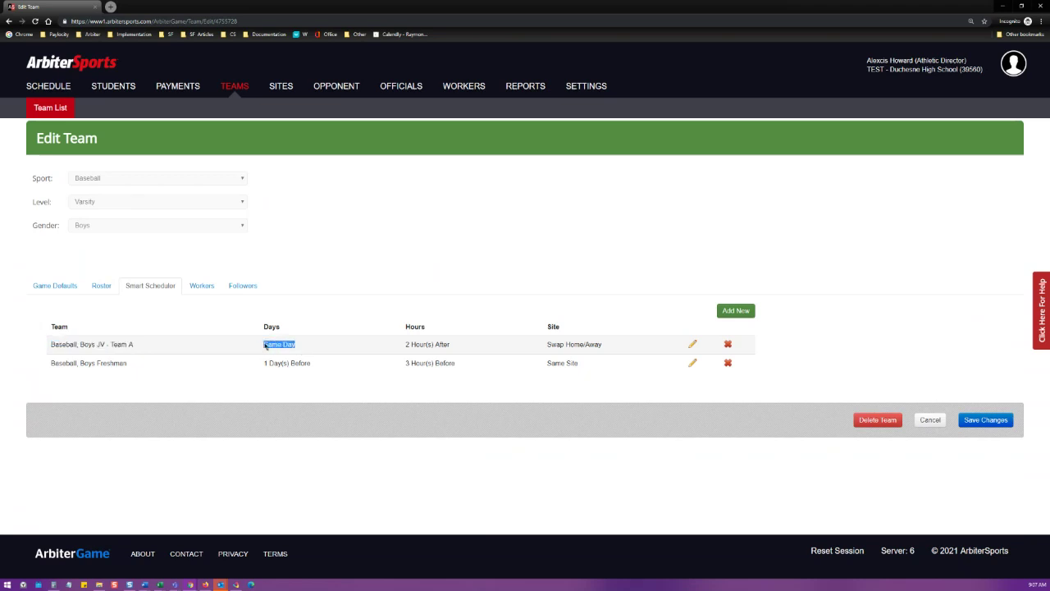
{"action": "left_click", "coordinate": [454, 350]}
{"action": "mouse_move", "coordinate": [454, 351]}
{"action": "left_mouse_down"}
{"action": "mouse_move", "coordinate": [403, 346]}
{"action": "mouse_move", "coordinate": [202, 265]}
{"action": "mouse_move", "coordinate": [141, 219]}
{"action": "mouse_move", "coordinate": [218, 246]}
{"action": "mouse_move", "coordinate": [389, 270]}
{"action": "mouse_move", "coordinate": [469, 350]}
{"action": "left_mouse_up"}
{"action": "left_click_drag", "start_coordinate": [607, 351], "coordinate": [544, 347]}
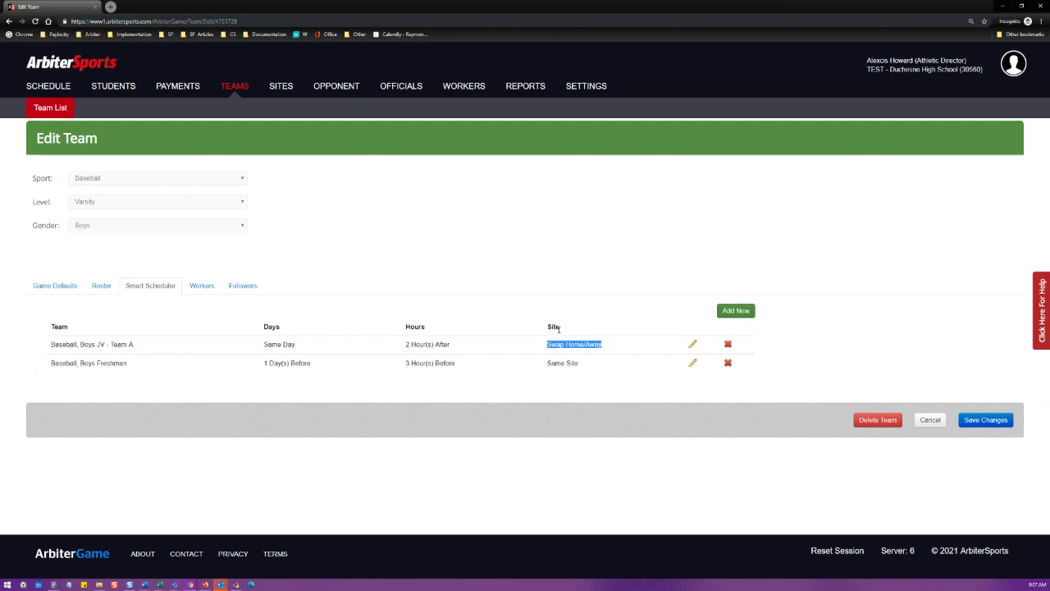
{"action": "left_click", "coordinate": [123, 389]}
{"action": "left_click", "coordinate": [727, 313]}
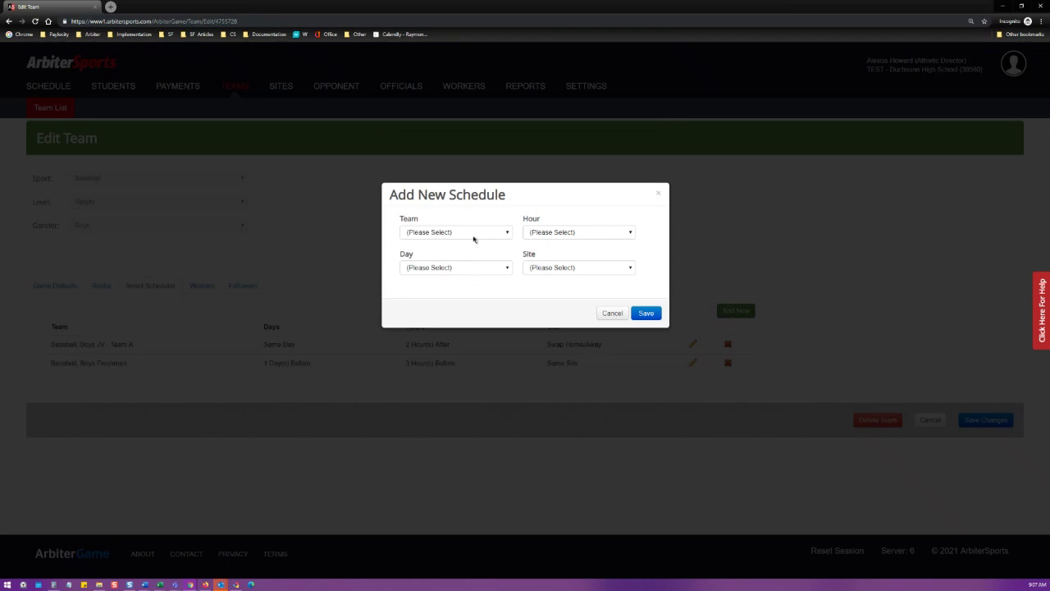
{"action": "left_click", "coordinate": [474, 238]}
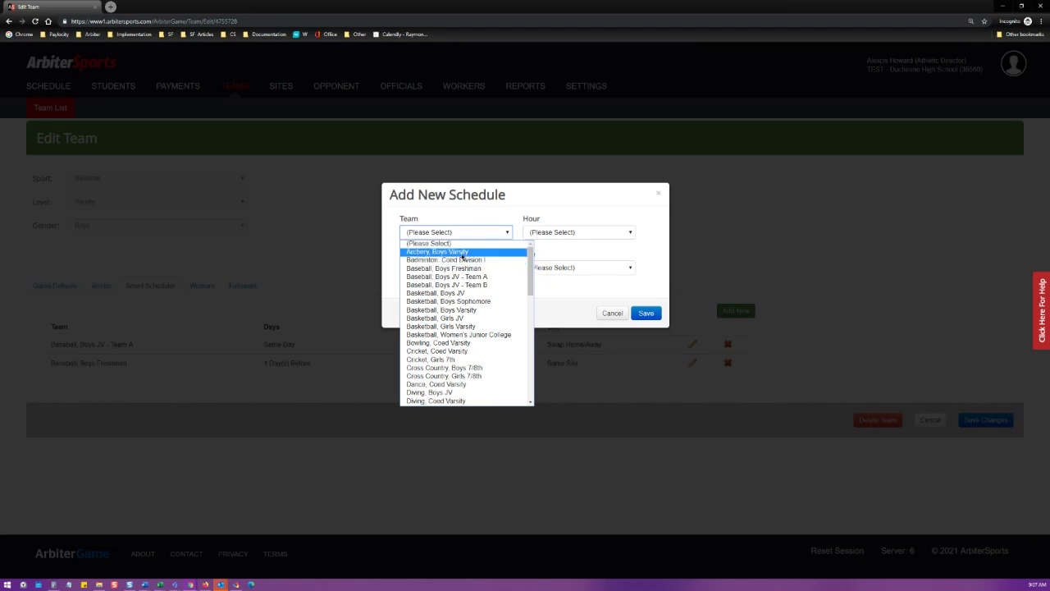
{"action": "left_click", "coordinate": [455, 301]}
{"action": "left_click", "coordinate": [565, 232]}
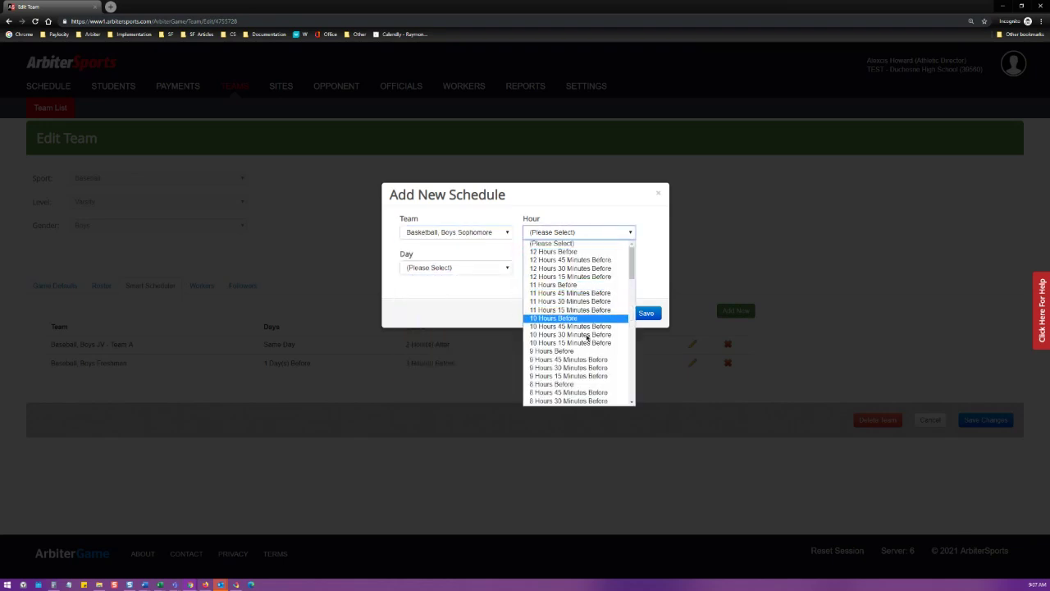
{"action": "left_click_drag", "start_coordinate": [633, 265], "coordinate": [599, 246]}
{"action": "left_click", "coordinate": [600, 245]}
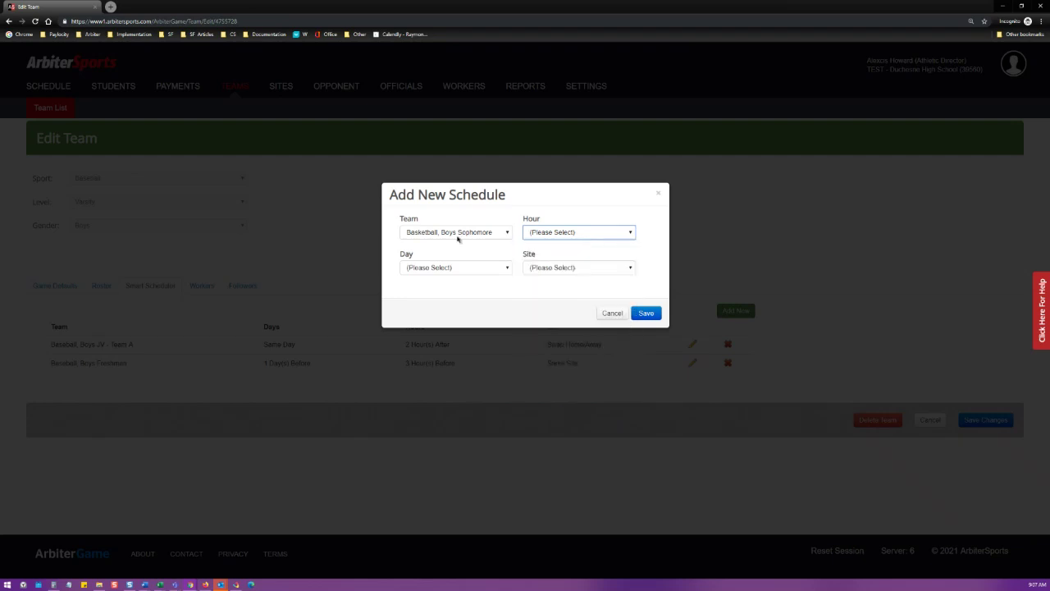
{"action": "left_click", "coordinate": [475, 269]}
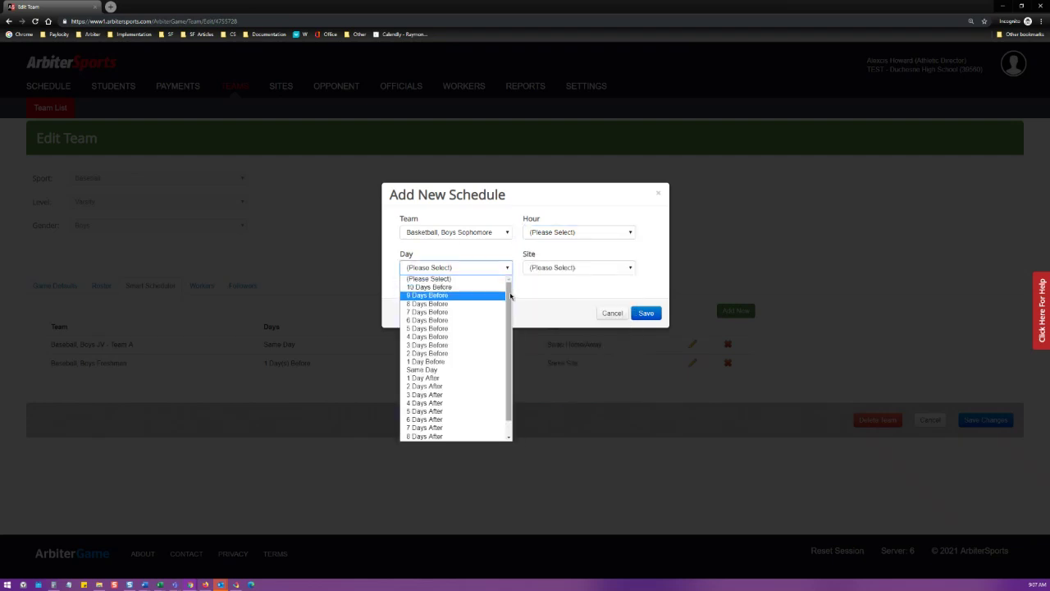
{"action": "left_click_drag", "start_coordinate": [509, 305], "coordinate": [508, 321]}
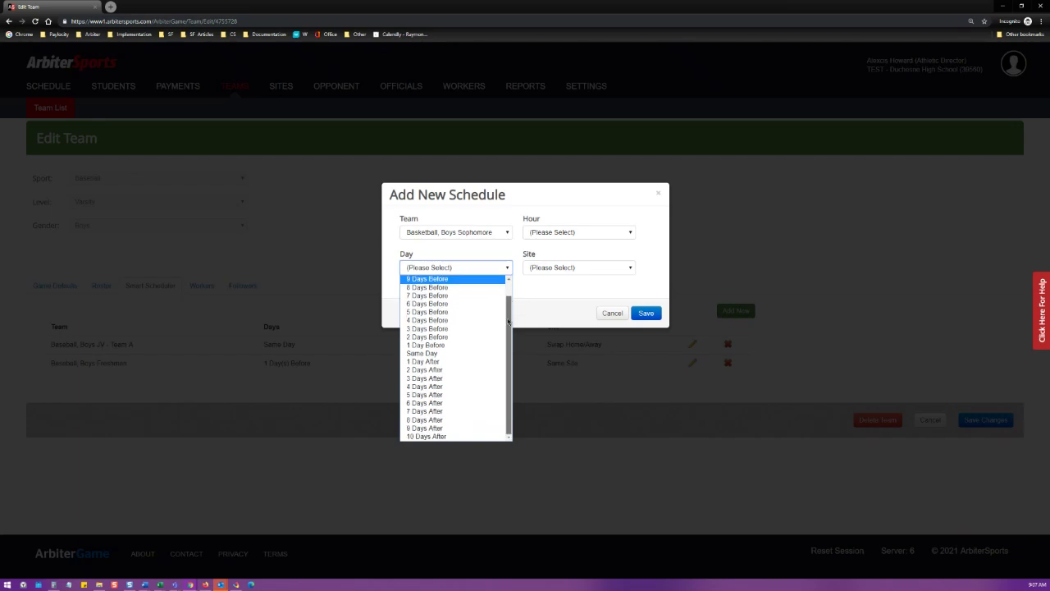
{"action": "left_click", "coordinate": [425, 346]}
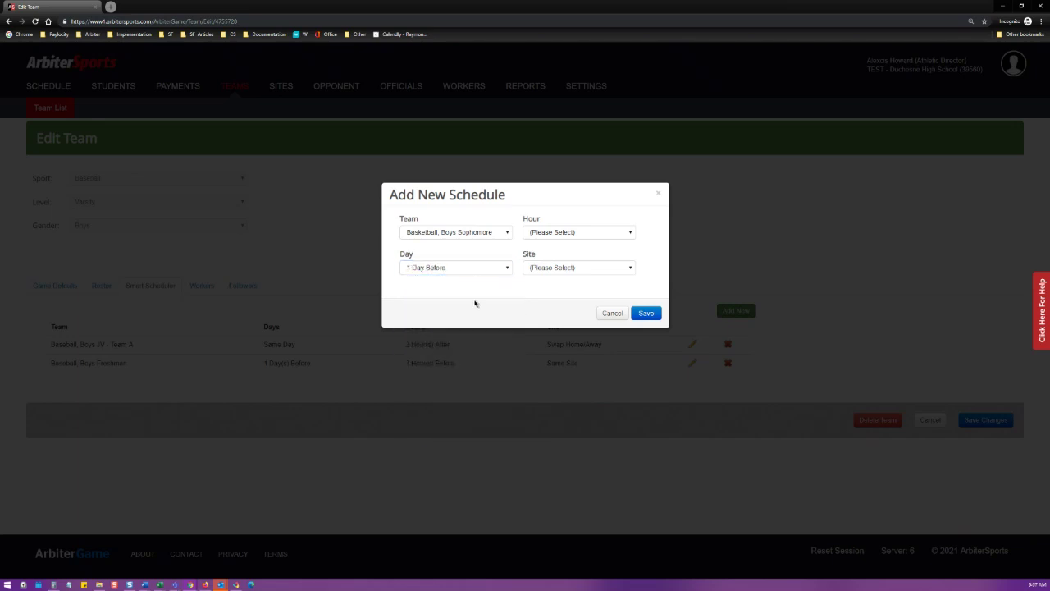
{"action": "left_click", "coordinate": [600, 271]}
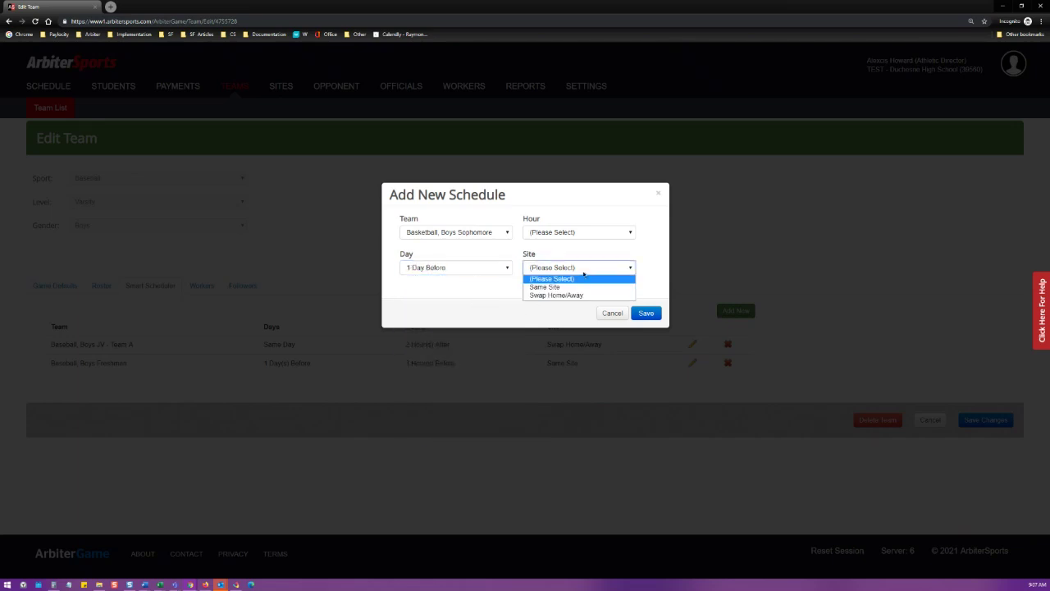
{"action": "left_click", "coordinate": [558, 310]}
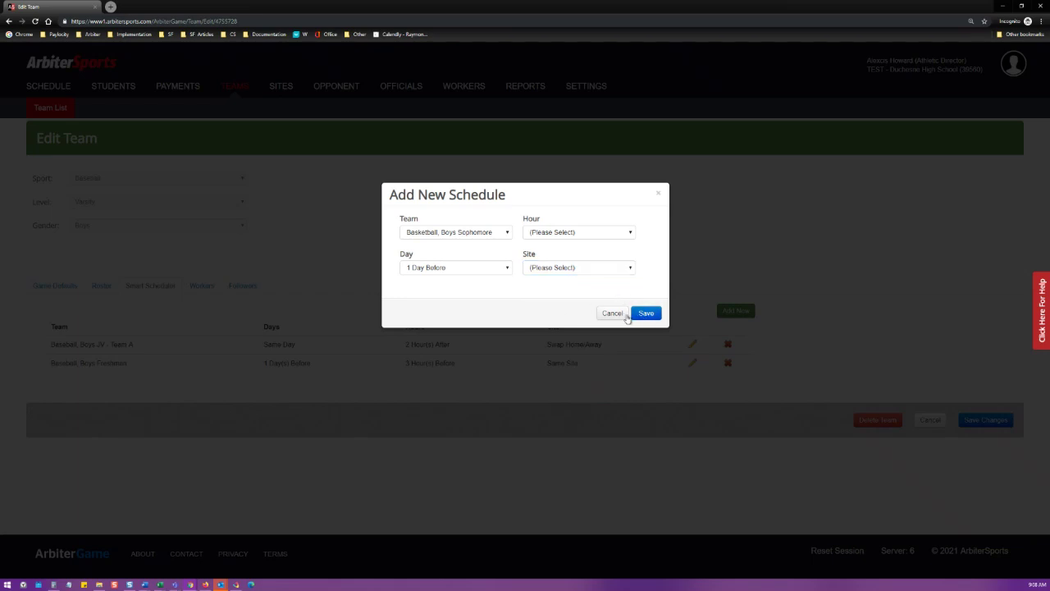
{"action": "left_click", "coordinate": [614, 314]}
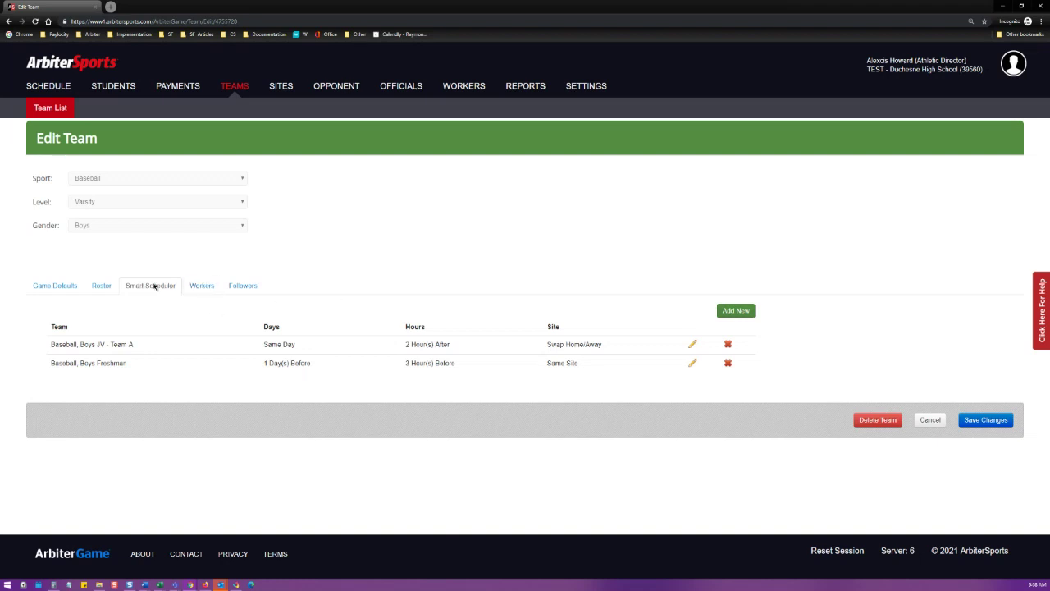
Step: Show the four default workers on the Workers tab and open Add Default Worker
{"action": "left_click", "coordinate": [201, 287]}
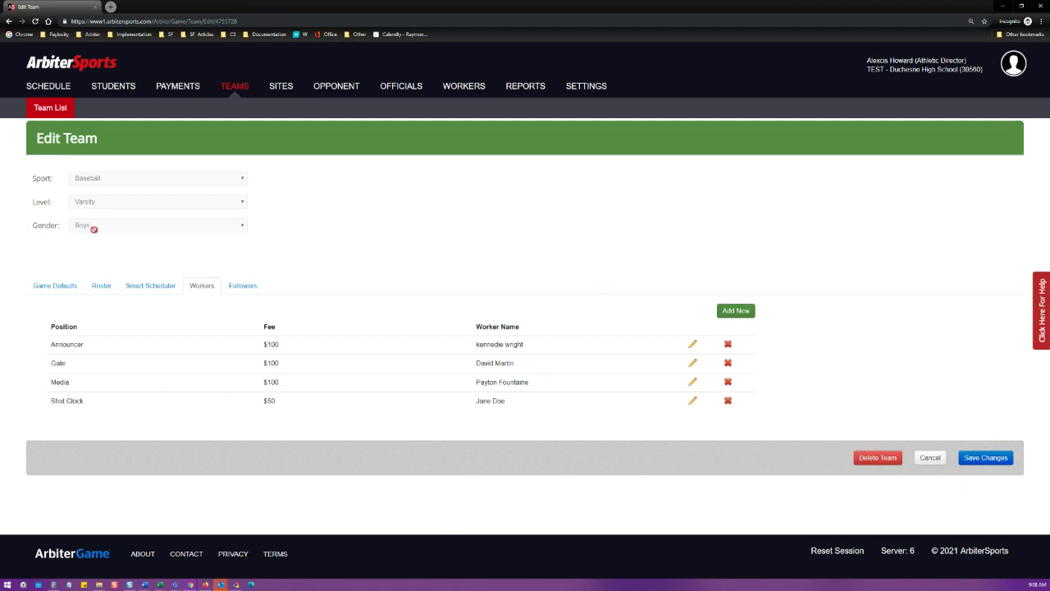
{"action": "left_click", "coordinate": [743, 313]}
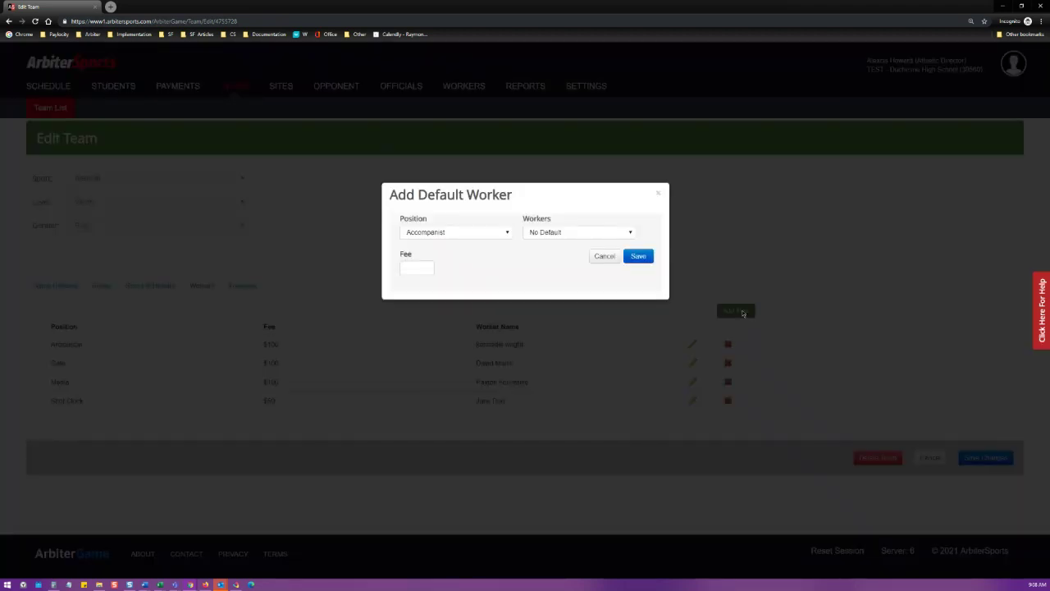
Step: Pick Clock Operator as position and choose a worker, then cancel without saving
{"action": "left_click", "coordinate": [454, 235]}
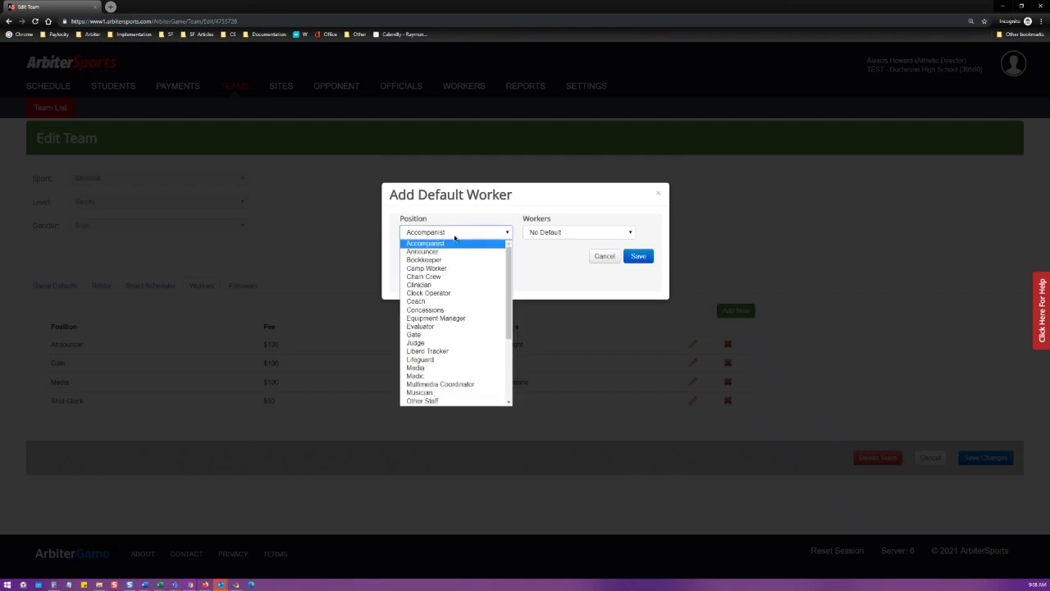
{"action": "left_click", "coordinate": [426, 293]}
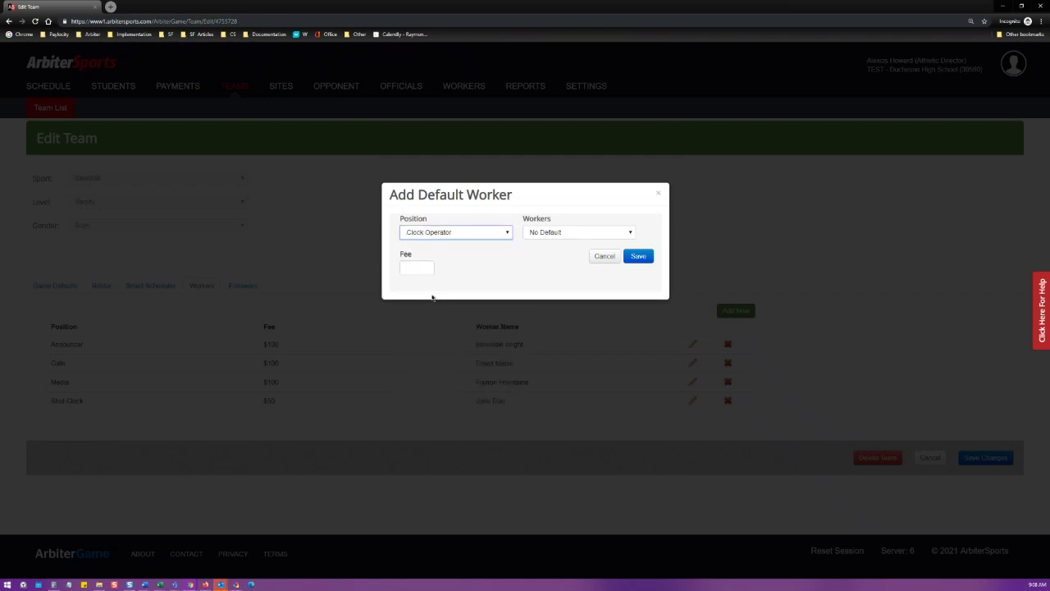
{"action": "left_click", "coordinate": [560, 233]}
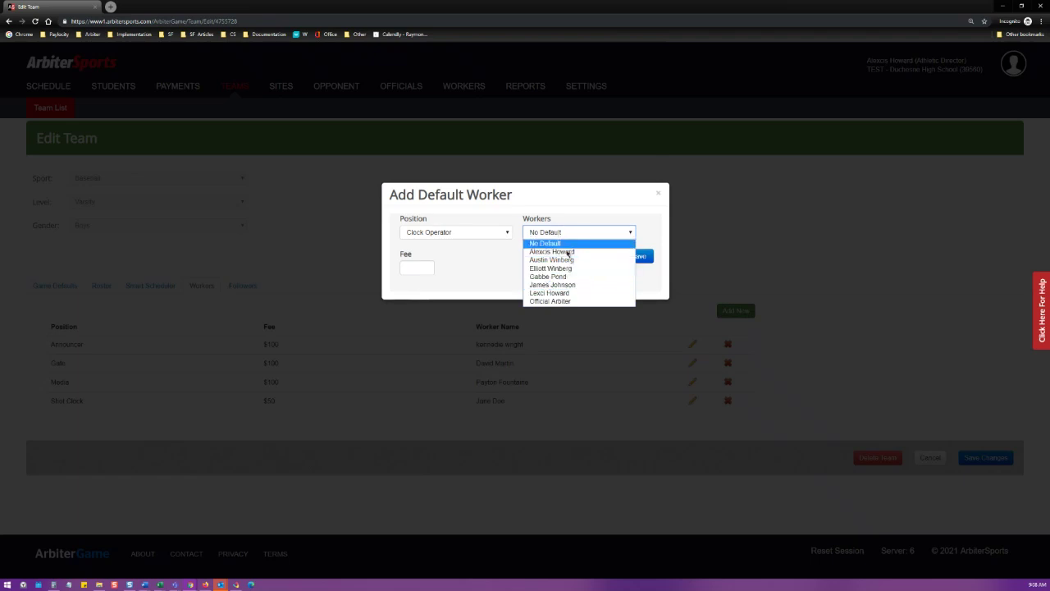
{"action": "left_click", "coordinate": [563, 302]}
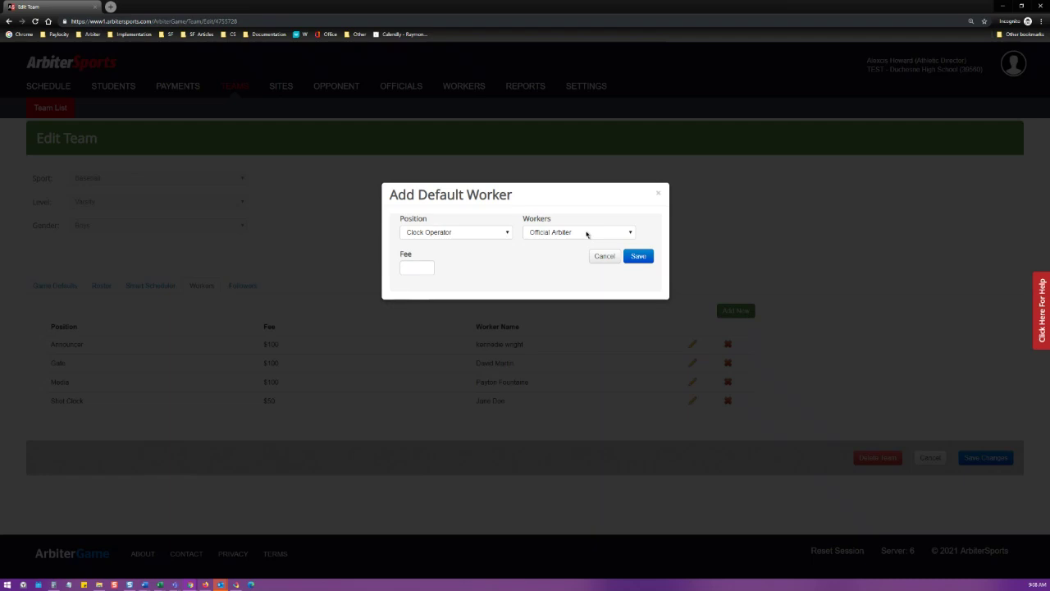
{"action": "left_click", "coordinate": [431, 269]}
{"action": "left_click", "coordinate": [604, 257]}
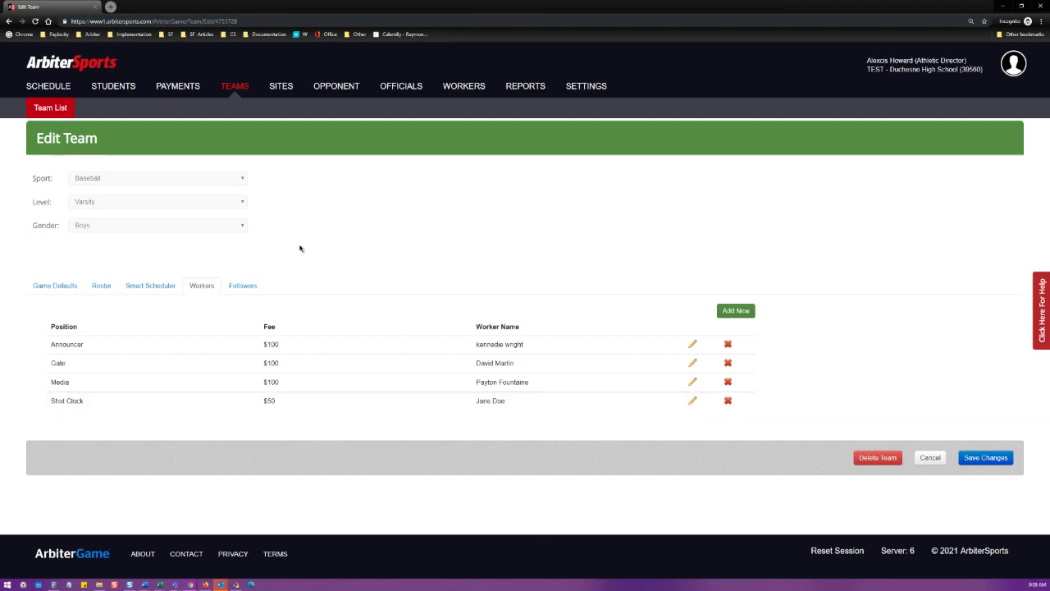
Step: Go via TEAMS to the Workers page listing all 8 workers
{"action": "left_click", "coordinate": [234, 93]}
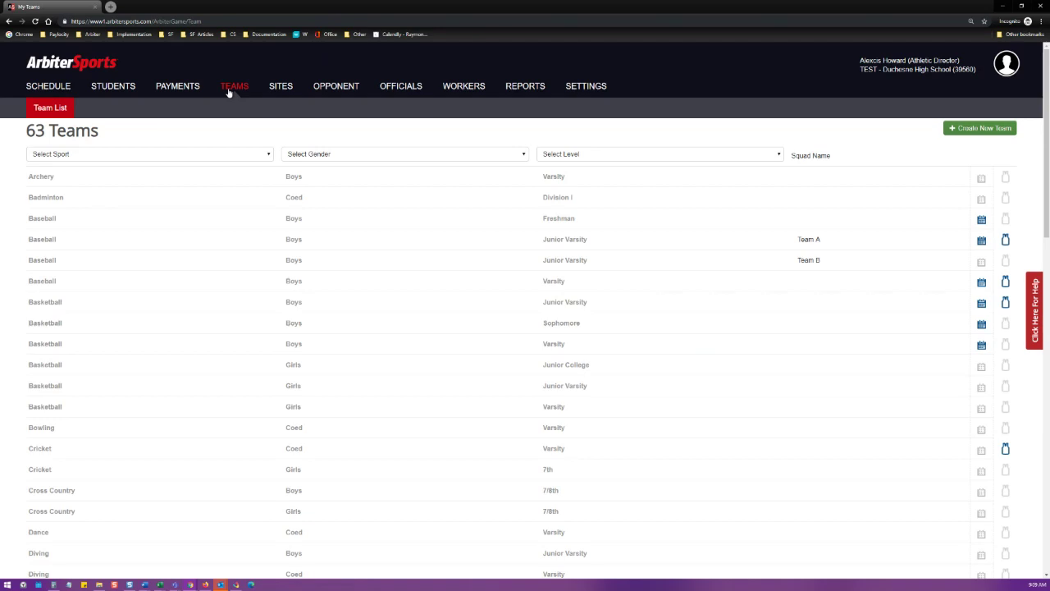
{"action": "left_click", "coordinate": [476, 91]}
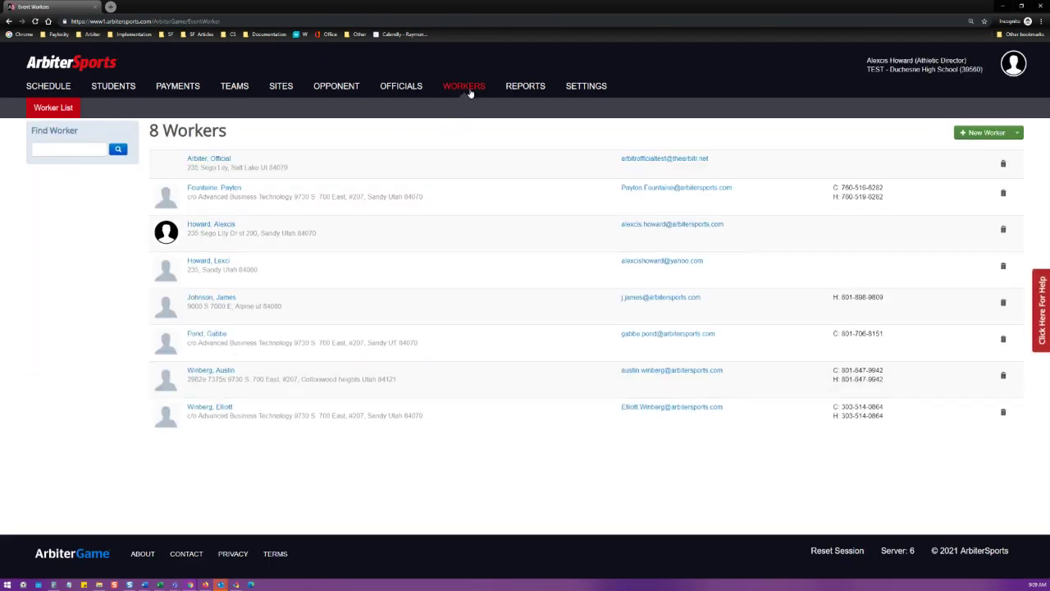
Step: Choose Import Workers from the New Worker menu and bring the Excel import template into view
{"action": "left_click", "coordinate": [1021, 136]}
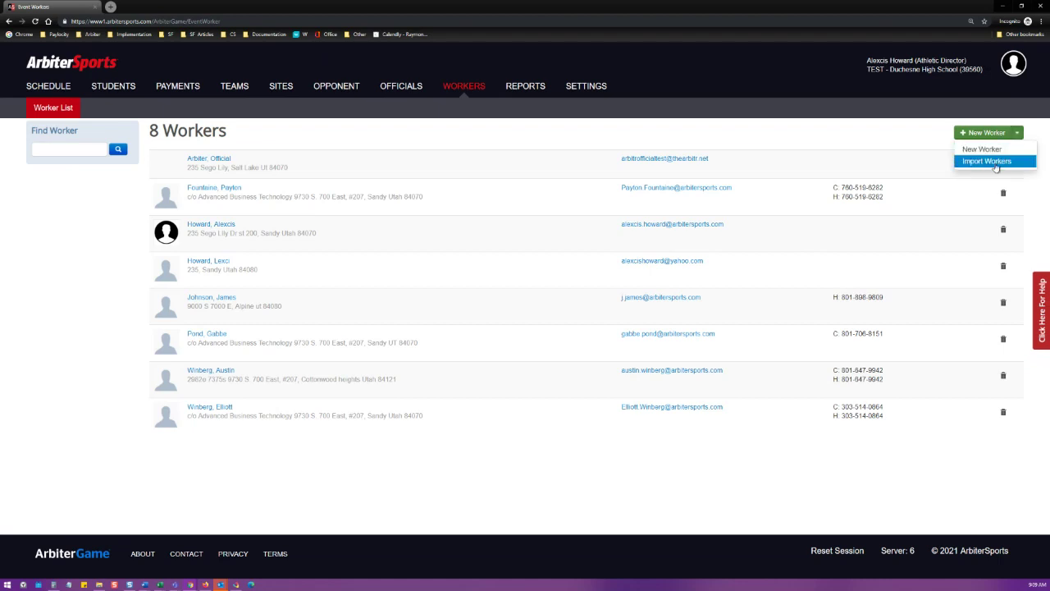
{"action": "left_click", "coordinate": [996, 165]}
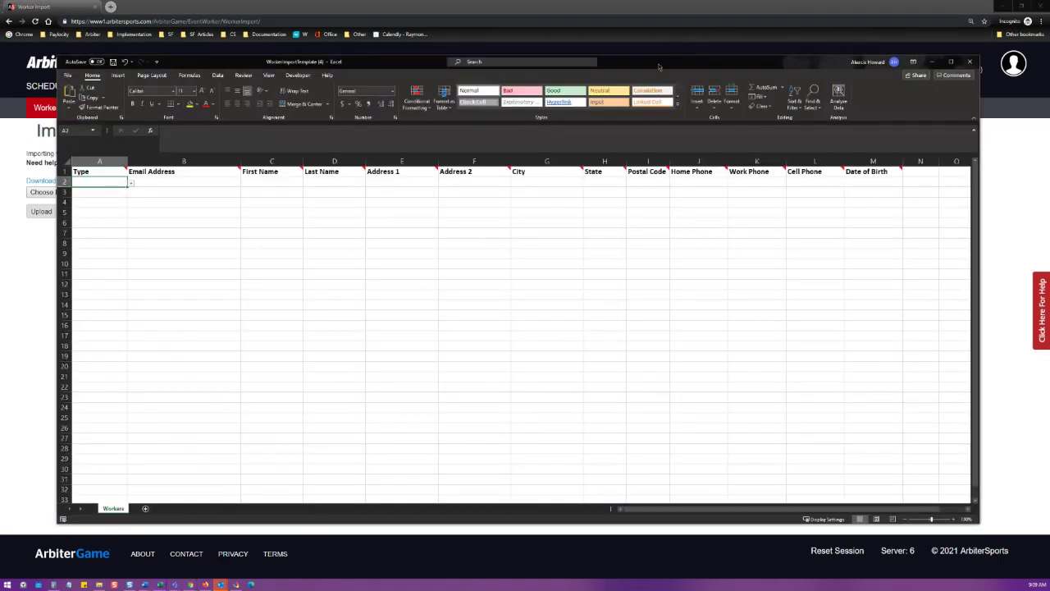
{"action": "left_click_drag", "start_coordinate": [659, 66], "coordinate": [641, 53]}
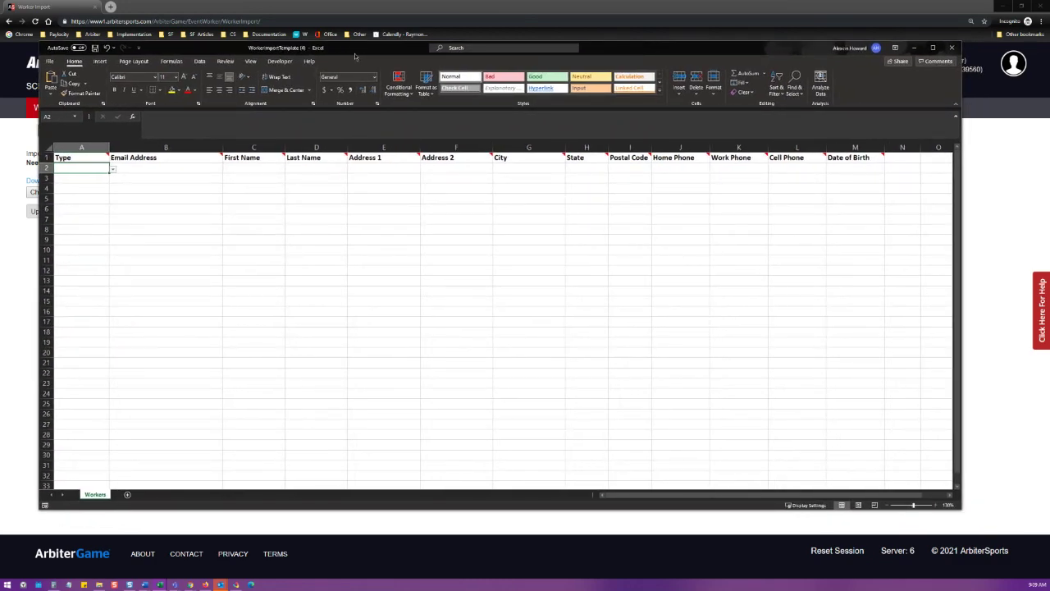
Step: Set cell A2's worker Type to Contractor, flagging that row's required fields in red
{"action": "left_click_drag", "start_coordinate": [363, 59], "coordinate": [349, 54]}
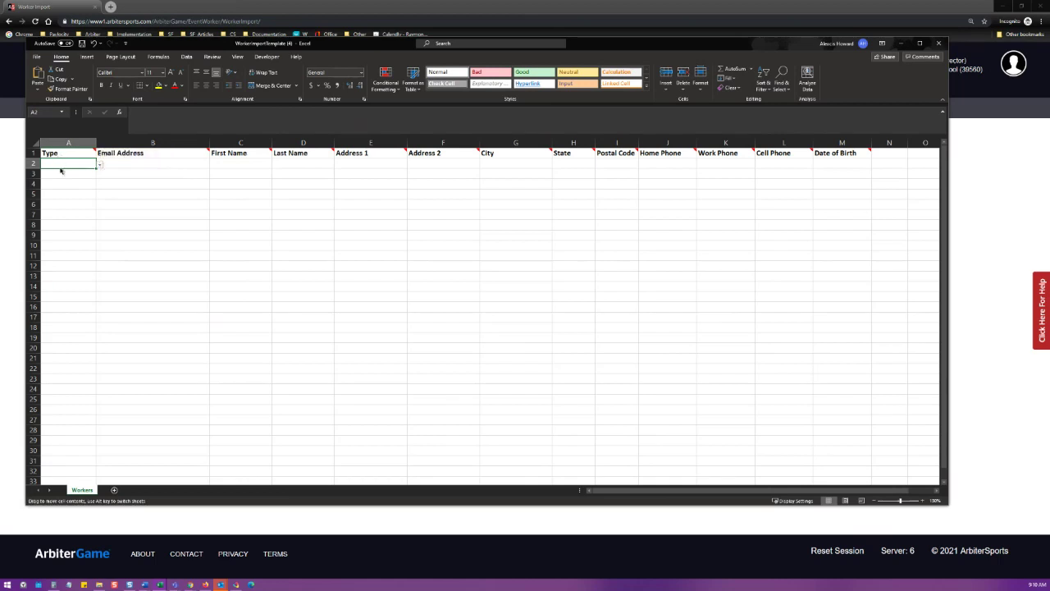
{"action": "left_click", "coordinate": [101, 166]}
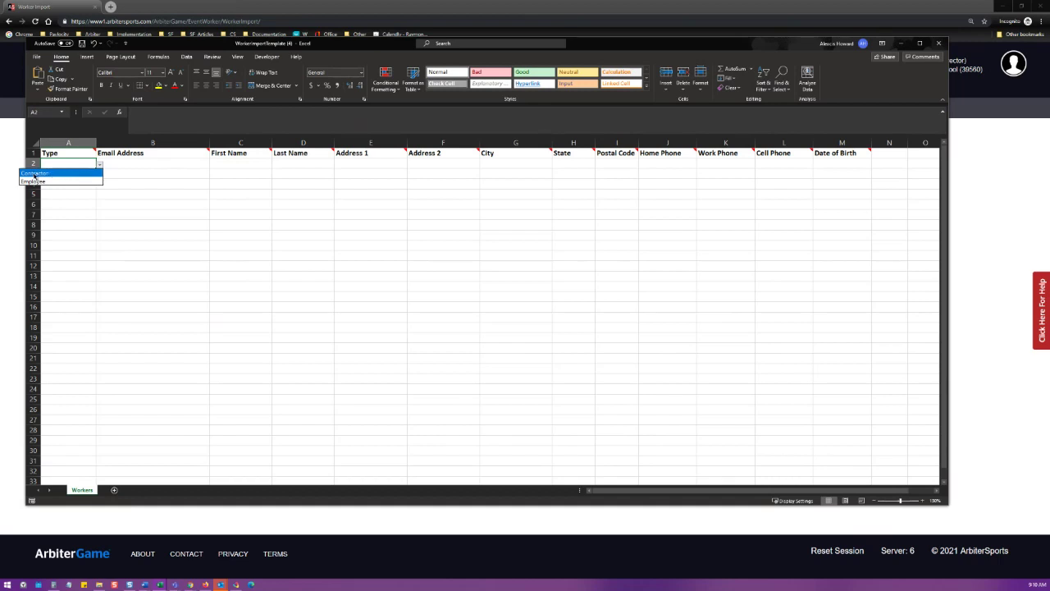
{"action": "left_click", "coordinate": [35, 173]}
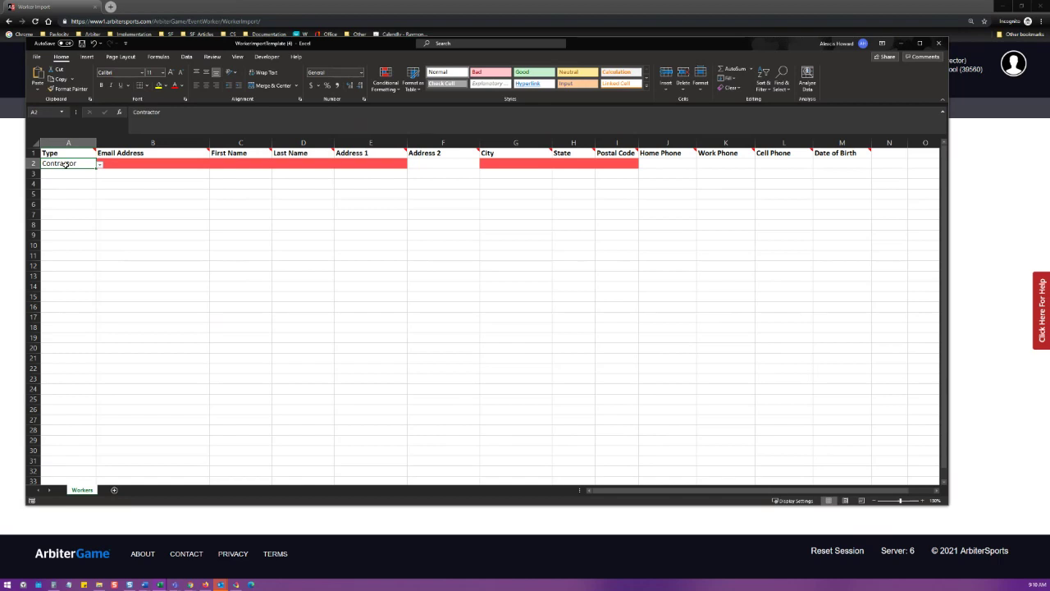
Step: Keep Contractor in A2 and step through row 2's cells from Email Address to Postal Code
{"action": "left_click", "coordinate": [99, 164]}
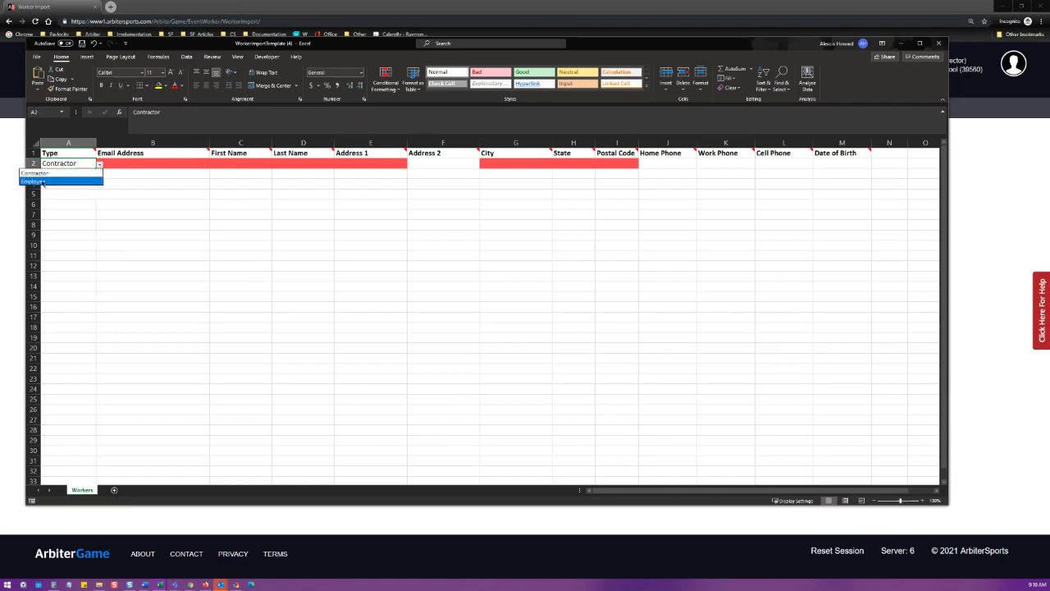
{"action": "left_click", "coordinate": [59, 174]}
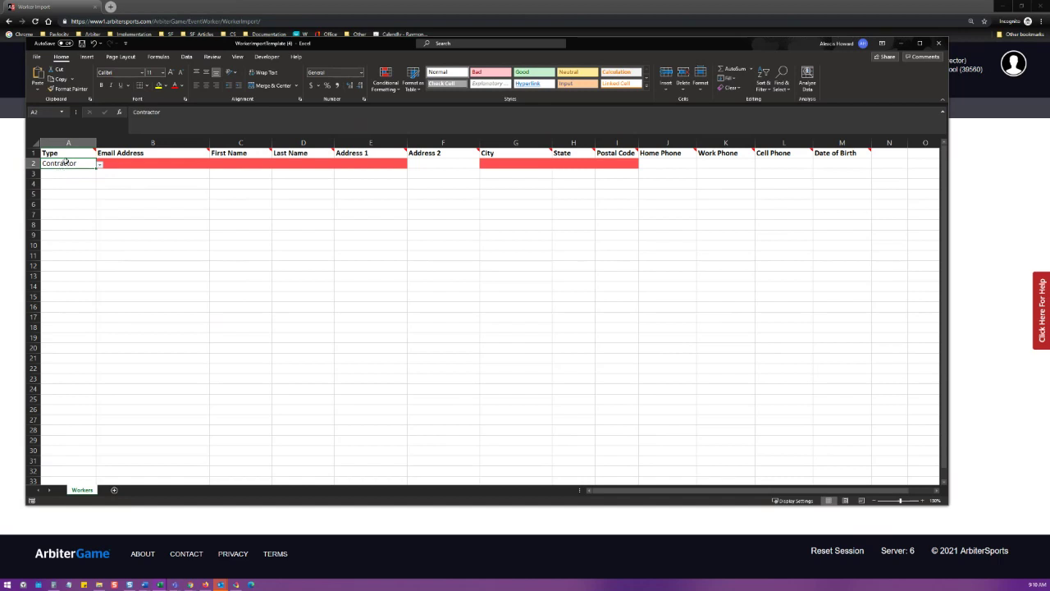
{"action": "left_click", "coordinate": [146, 164]}
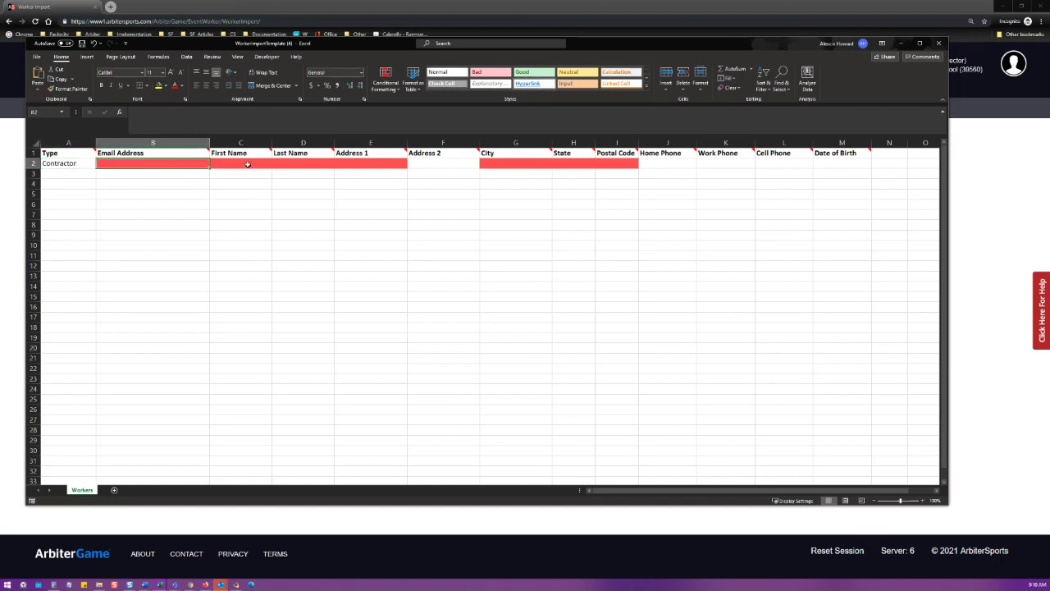
{"action": "left_click", "coordinate": [250, 164]}
{"action": "left_click", "coordinate": [289, 164]}
{"action": "left_click", "coordinate": [368, 165]}
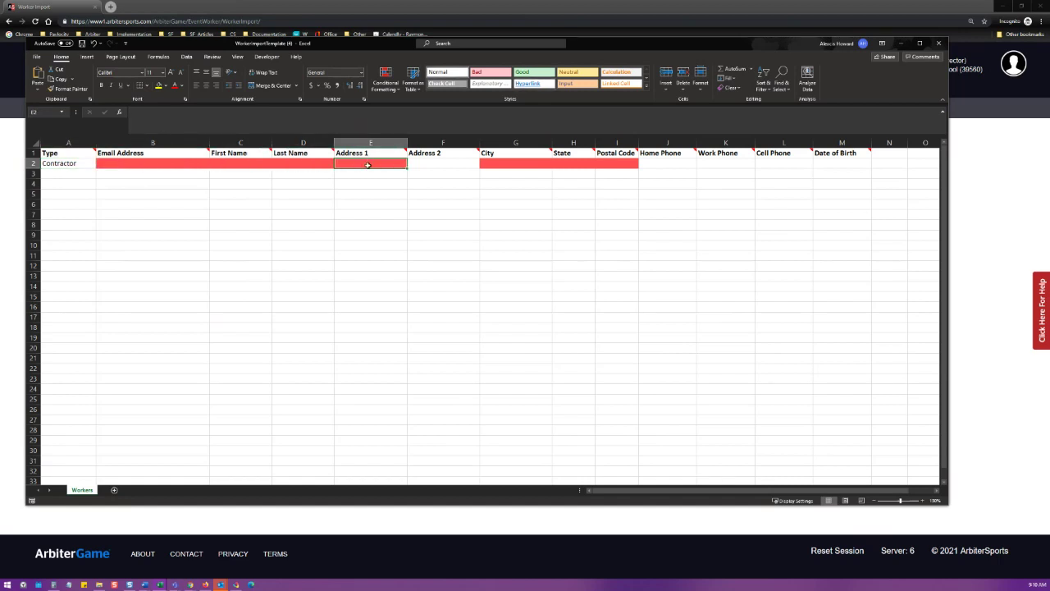
{"action": "left_click", "coordinate": [491, 168]}
{"action": "left_click", "coordinate": [548, 164]}
{"action": "left_click", "coordinate": [617, 166]}
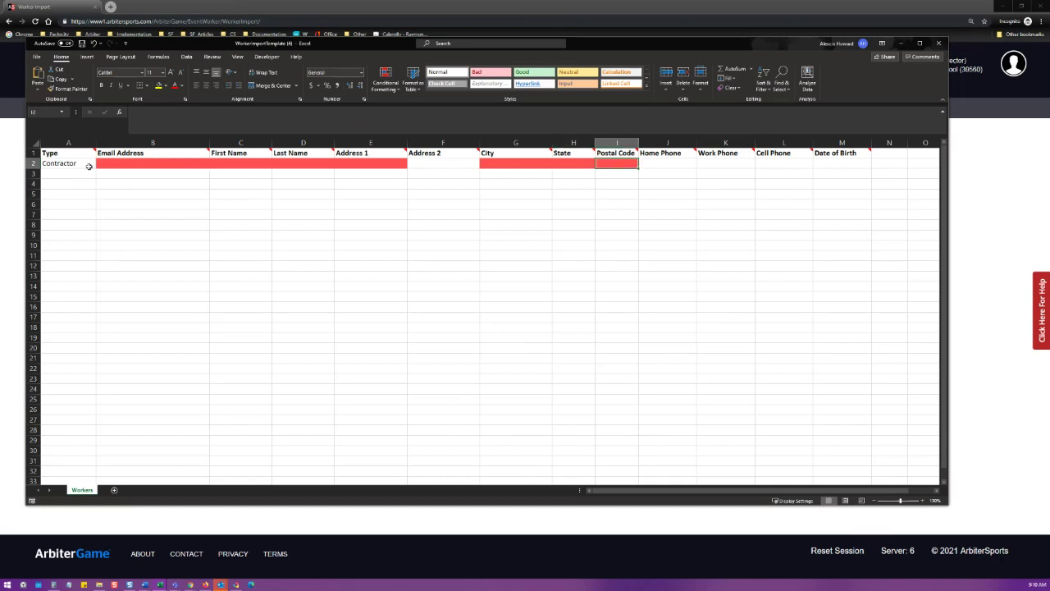
{"action": "left_click", "coordinate": [167, 165]}
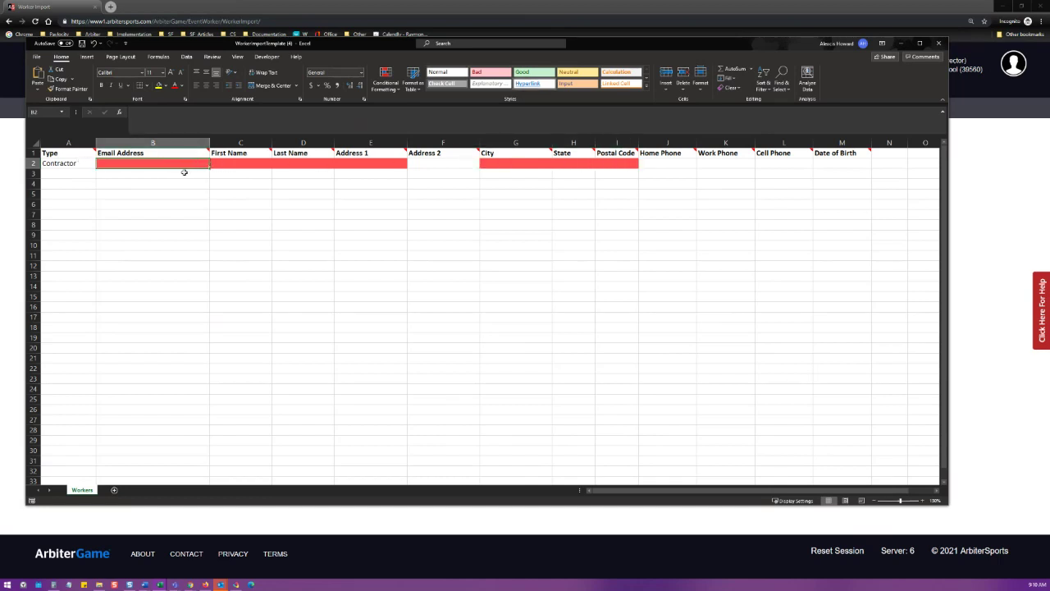
Step: Read the column header notes, then minimize Excel to reveal the Import Workers page
{"action": "mouse_move", "coordinate": [174, 153]}
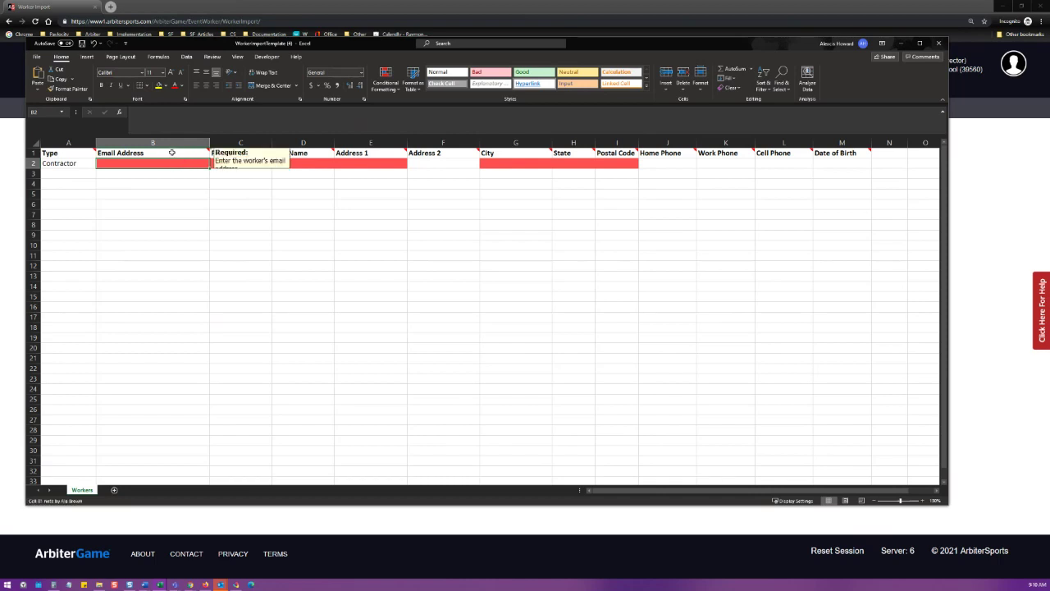
{"action": "mouse_move", "coordinate": [243, 154]}
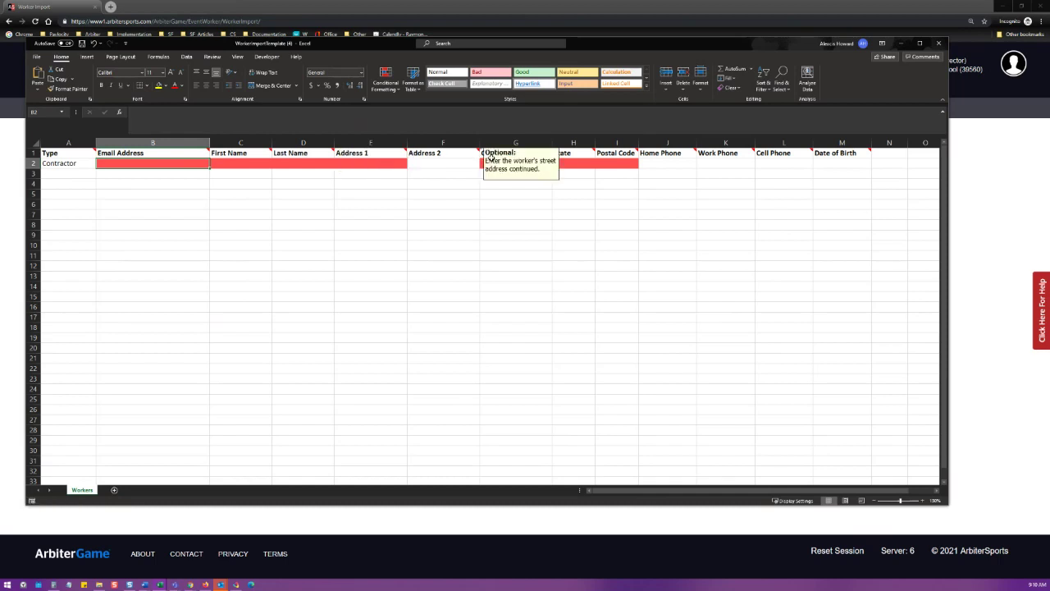
{"action": "mouse_move", "coordinate": [590, 155]}
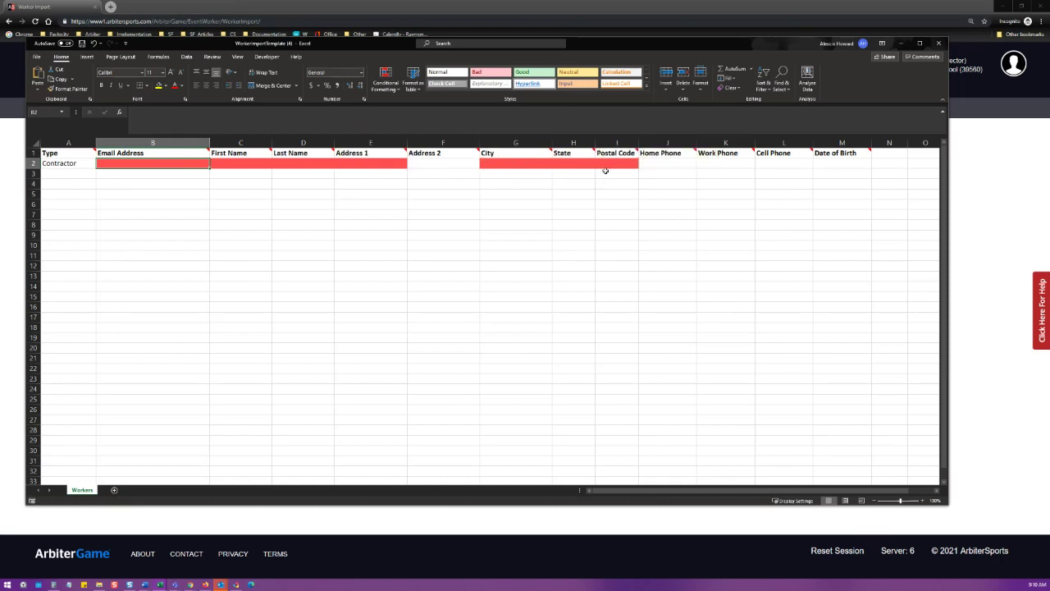
{"action": "mouse_move", "coordinate": [713, 155]}
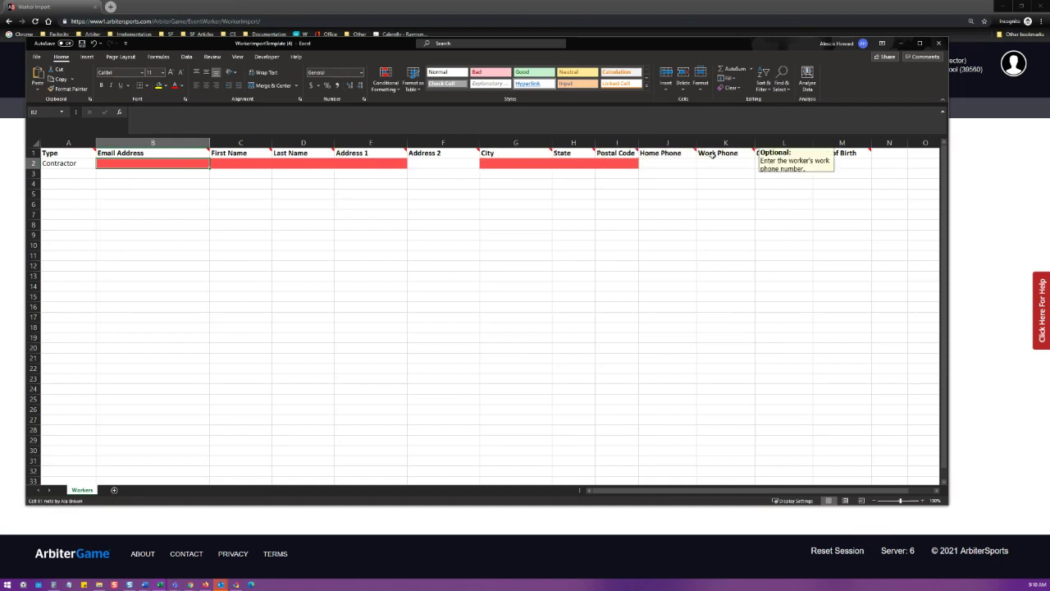
{"action": "mouse_move", "coordinate": [833, 151]}
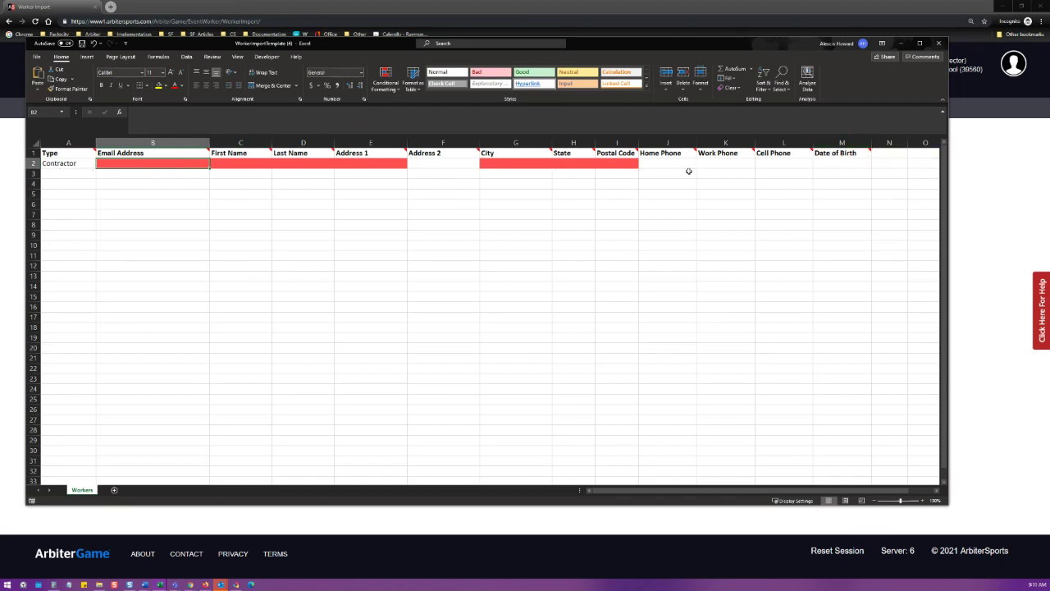
{"action": "left_click", "coordinate": [906, 45]}
{"action": "left_click_drag", "start_coordinate": [166, 141], "coordinate": [36, 140]}
Step: View the 8-worker list, then switch to the Student List of 5 students
{"action": "left_click", "coordinate": [74, 211]}
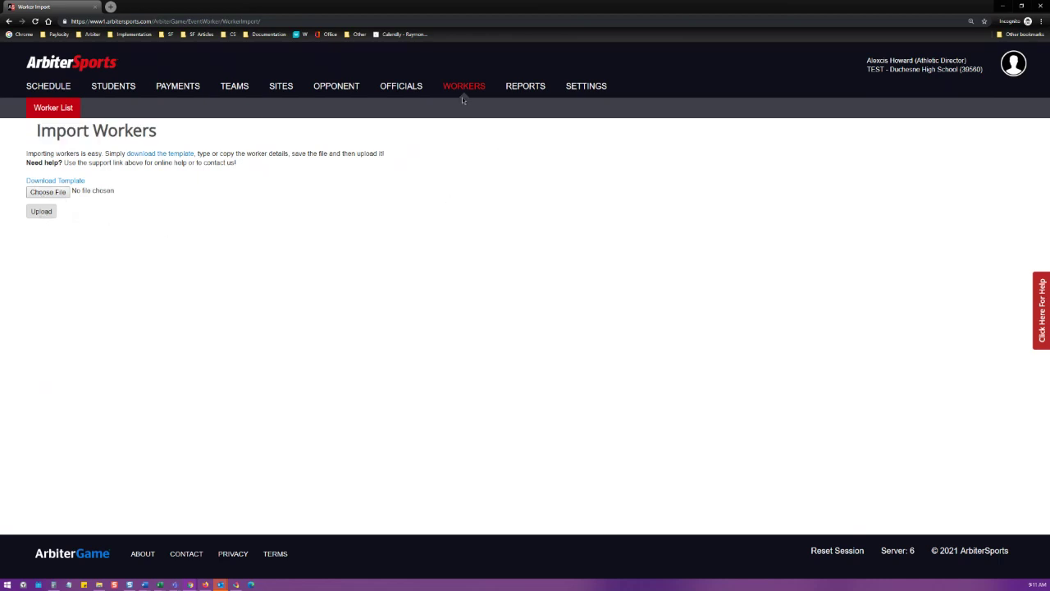
{"action": "left_click", "coordinate": [462, 88]}
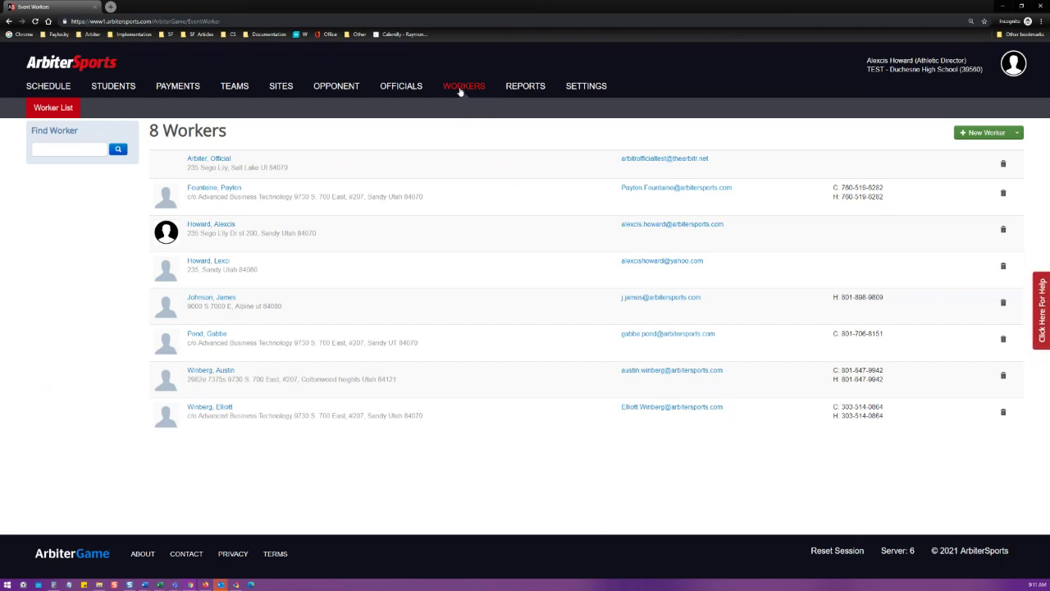
{"action": "left_click", "coordinate": [102, 93]}
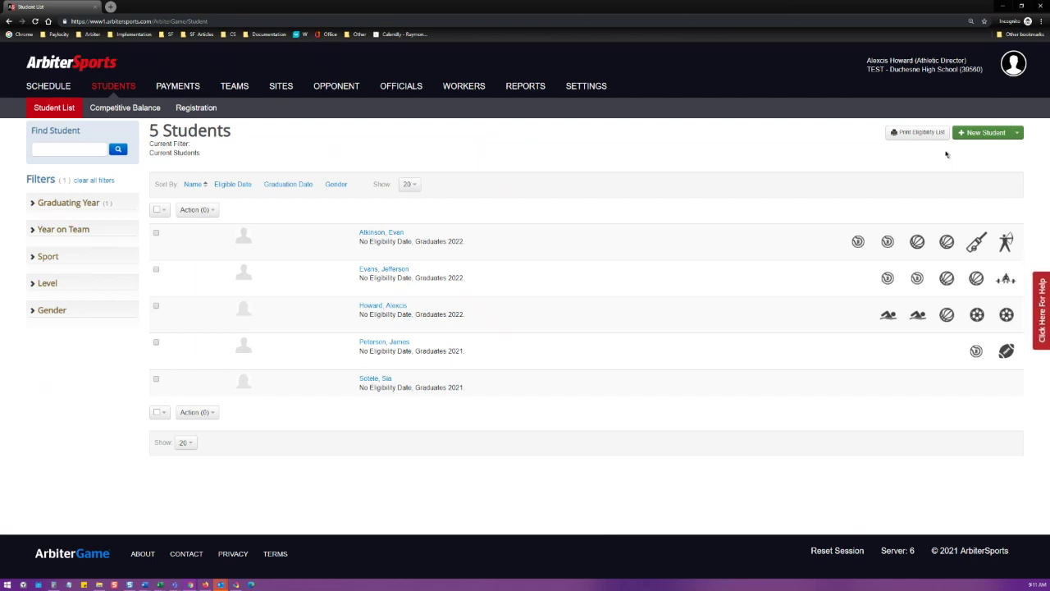
Step: Choose Import Students from the New Student menu and download the student import template into Excel
{"action": "left_click", "coordinate": [1022, 136]}
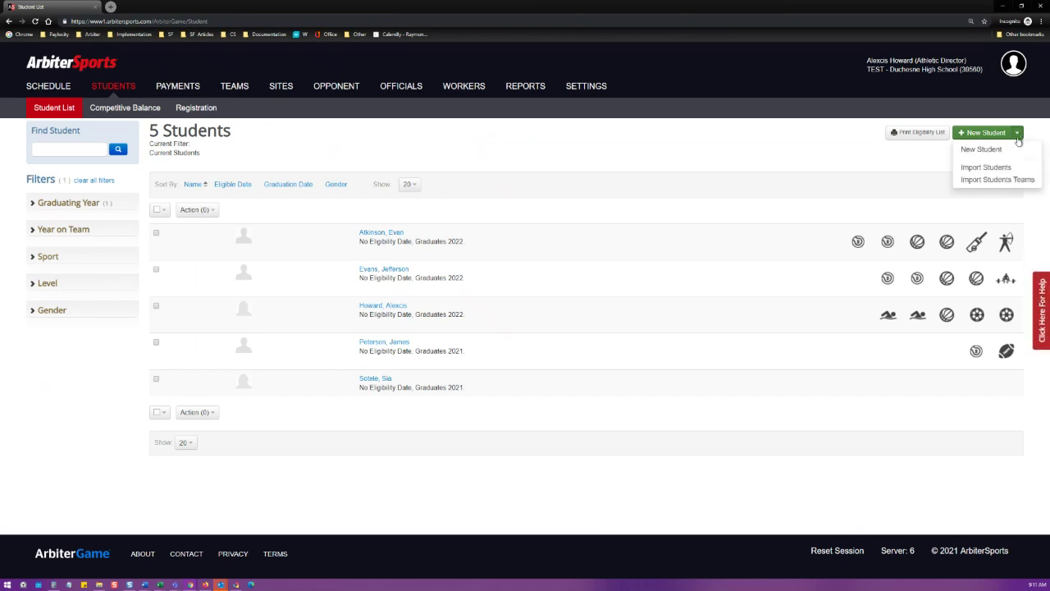
{"action": "left_click", "coordinate": [983, 171]}
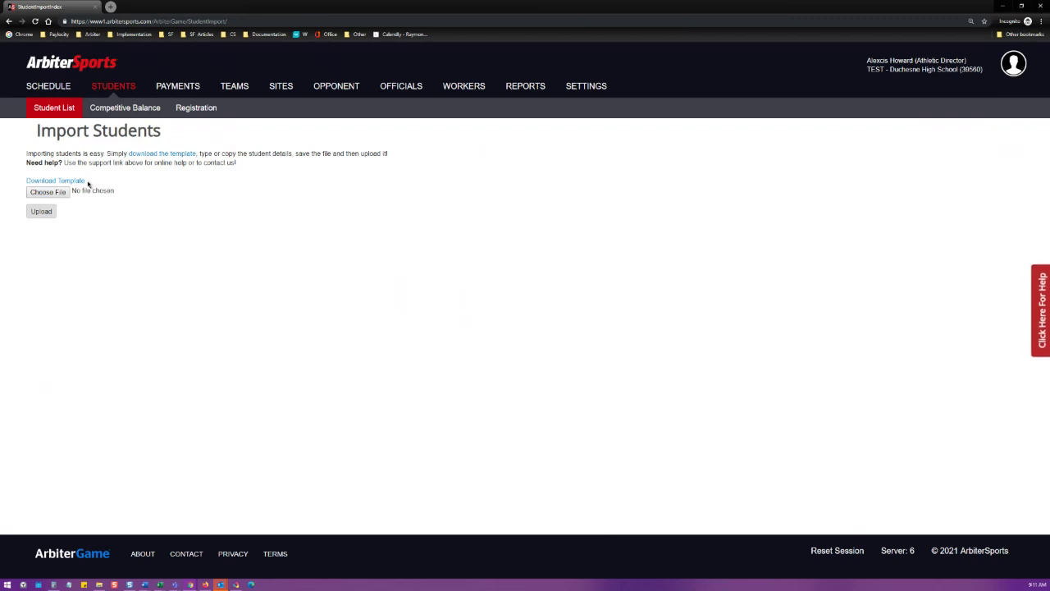
{"action": "left_click_drag", "start_coordinate": [86, 180], "coordinate": [24, 179]}
{"action": "left_click", "coordinate": [24, 178]}
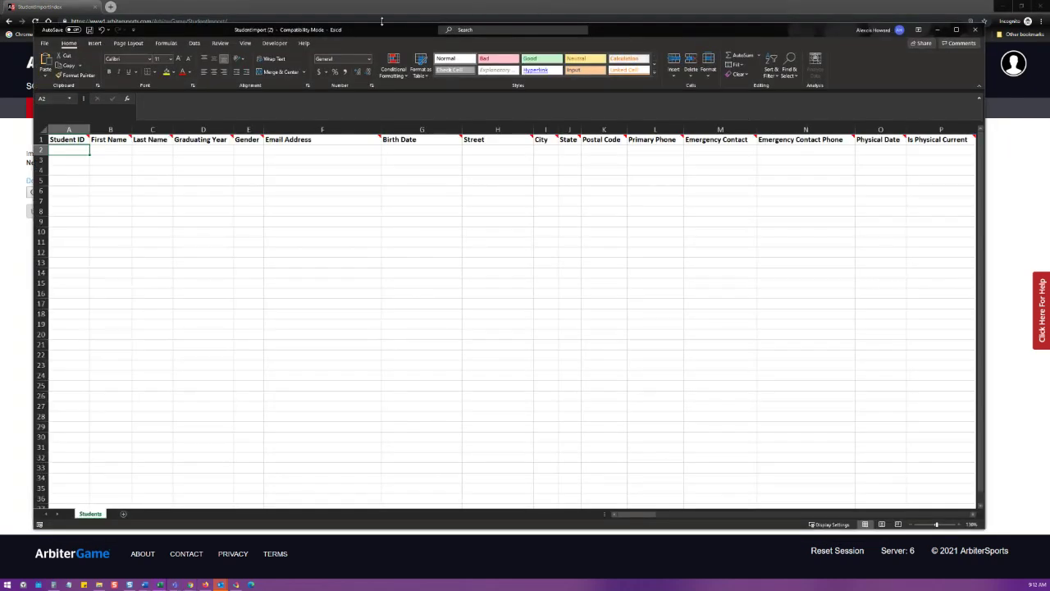
{"action": "left_click_drag", "start_coordinate": [372, 32], "coordinate": [379, 34]}
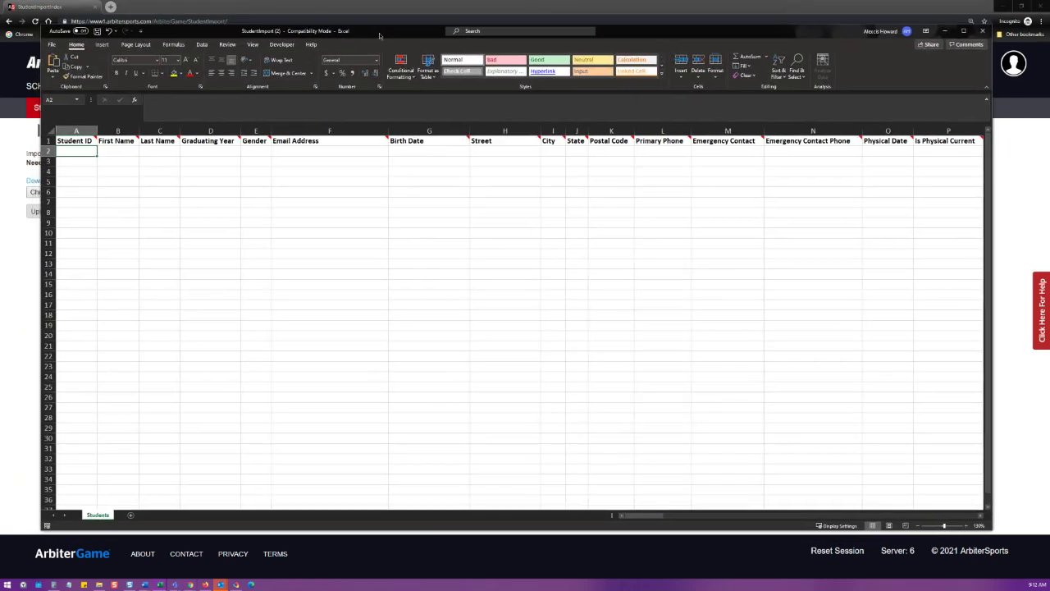
Step: Read the student template's header notes, scroll right to column Z, then minimize Excel
{"action": "mouse_move", "coordinate": [79, 141]}
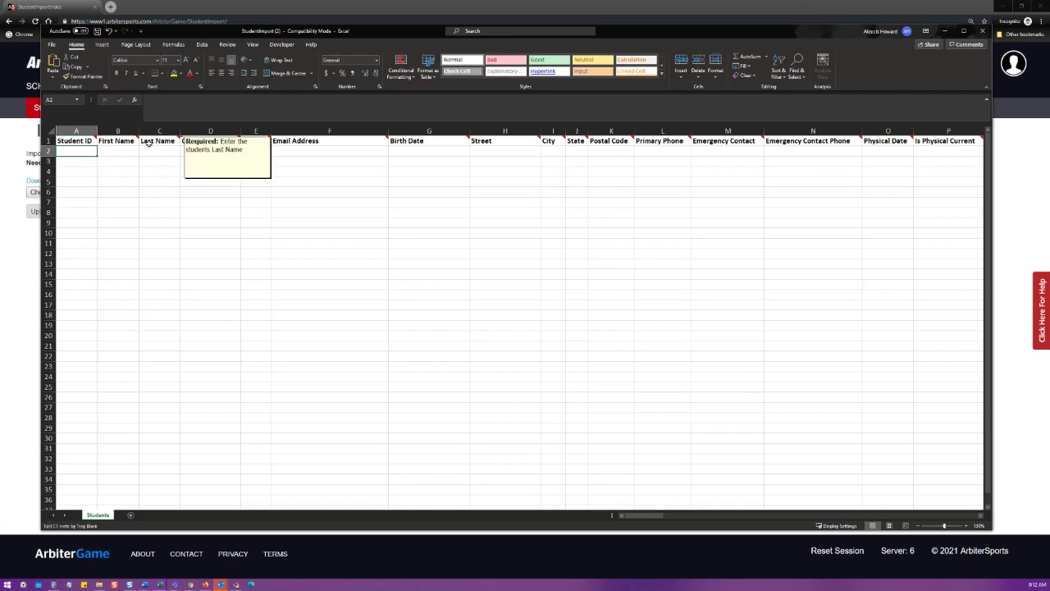
{"action": "mouse_move", "coordinate": [212, 143]}
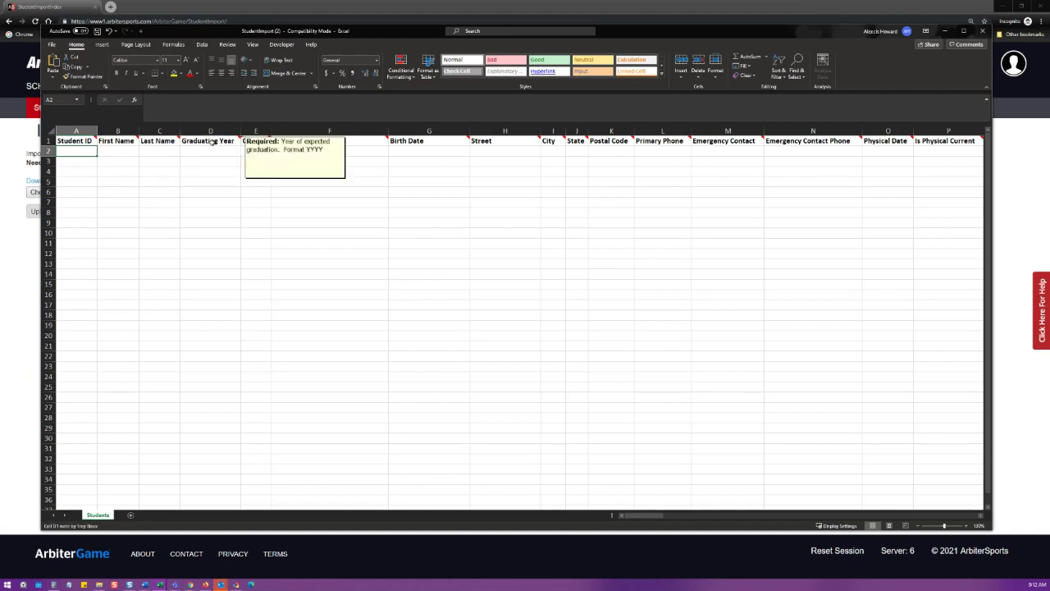
{"action": "mouse_move", "coordinate": [259, 143]}
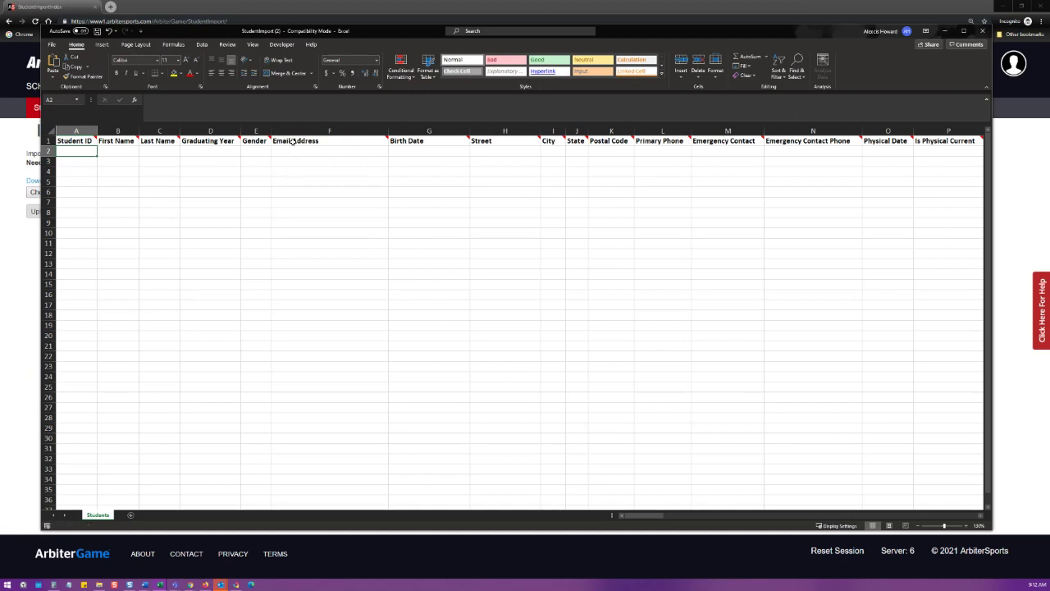
{"action": "mouse_move", "coordinate": [293, 142]}
{"action": "left_click_drag", "start_coordinate": [647, 519], "coordinate": [822, 519]}
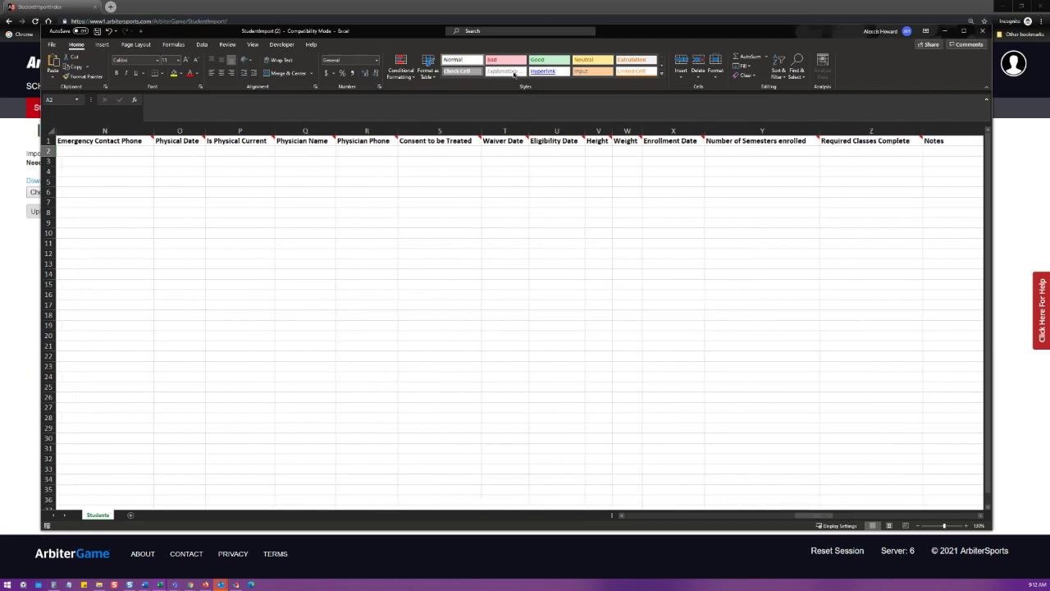
{"action": "left_click", "coordinate": [945, 32]}
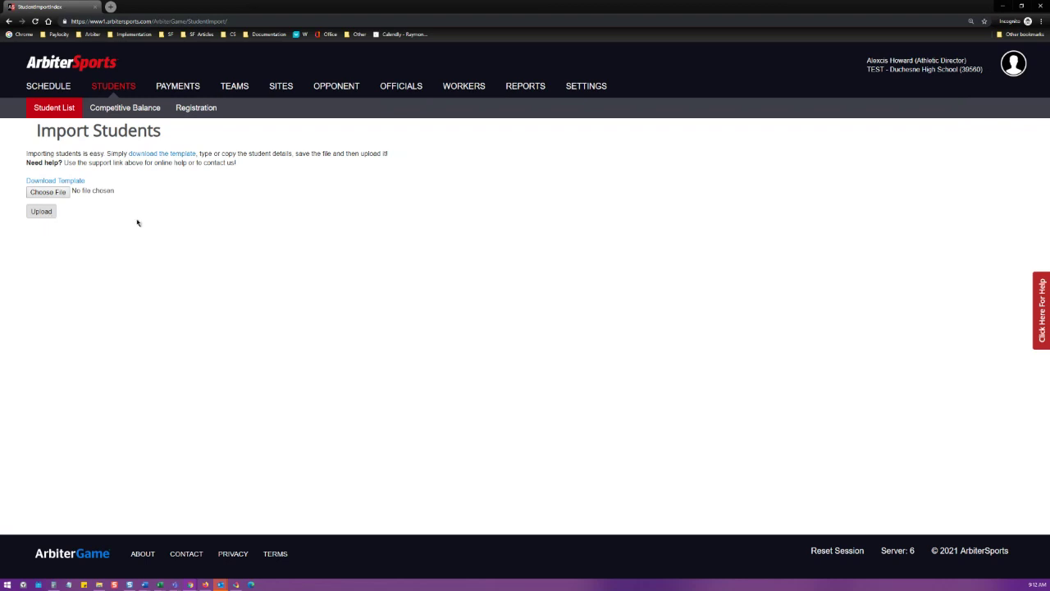
Step: Go from Students to Schedule and choose Import Games from the Add New menu
{"action": "left_click", "coordinate": [113, 85]}
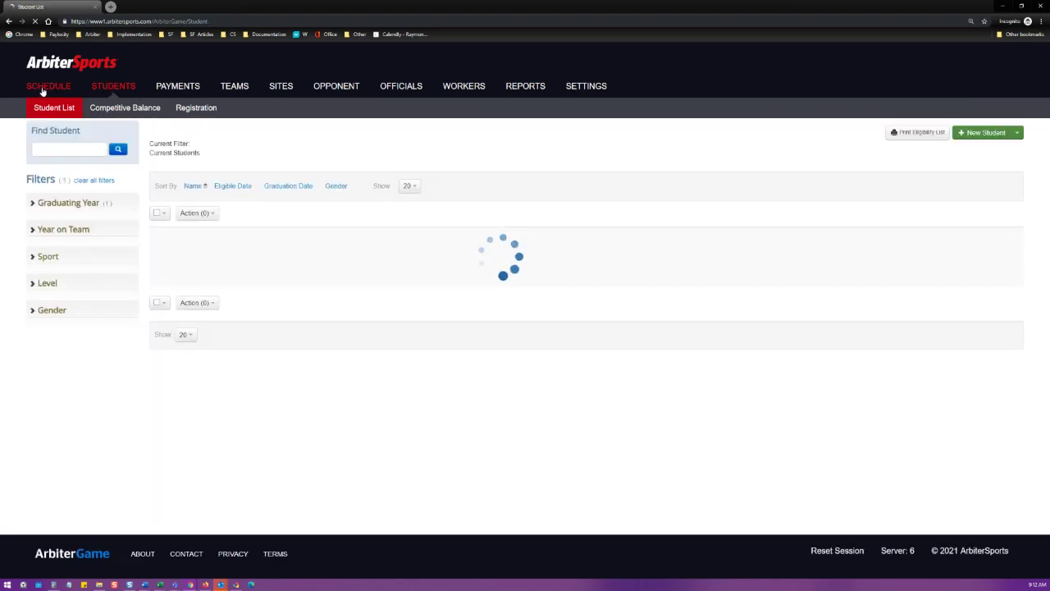
{"action": "left_click", "coordinate": [45, 87]}
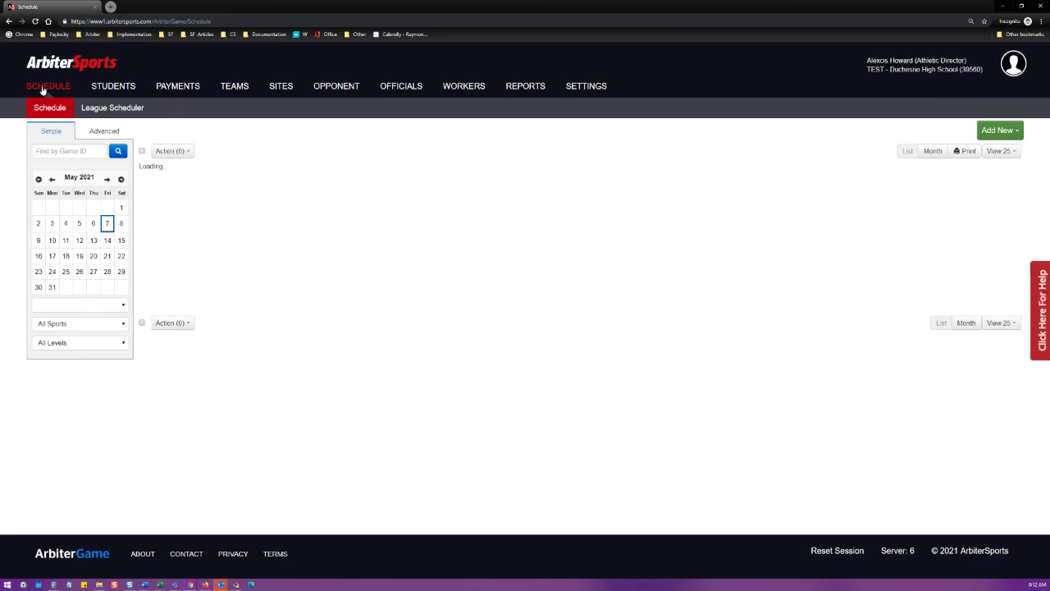
{"action": "left_click", "coordinate": [1008, 133]}
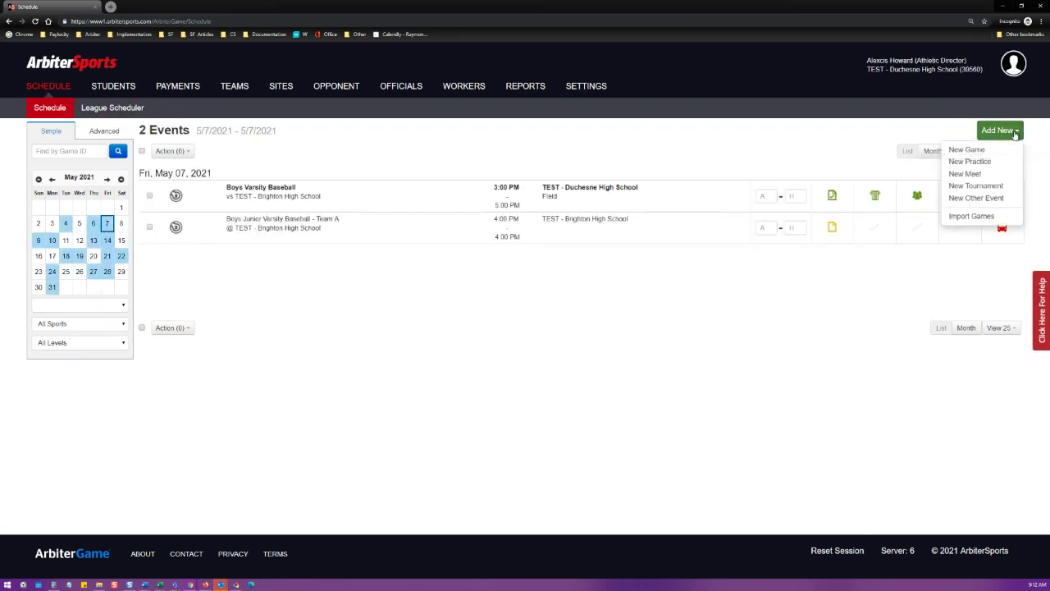
{"action": "left_click", "coordinate": [984, 217]}
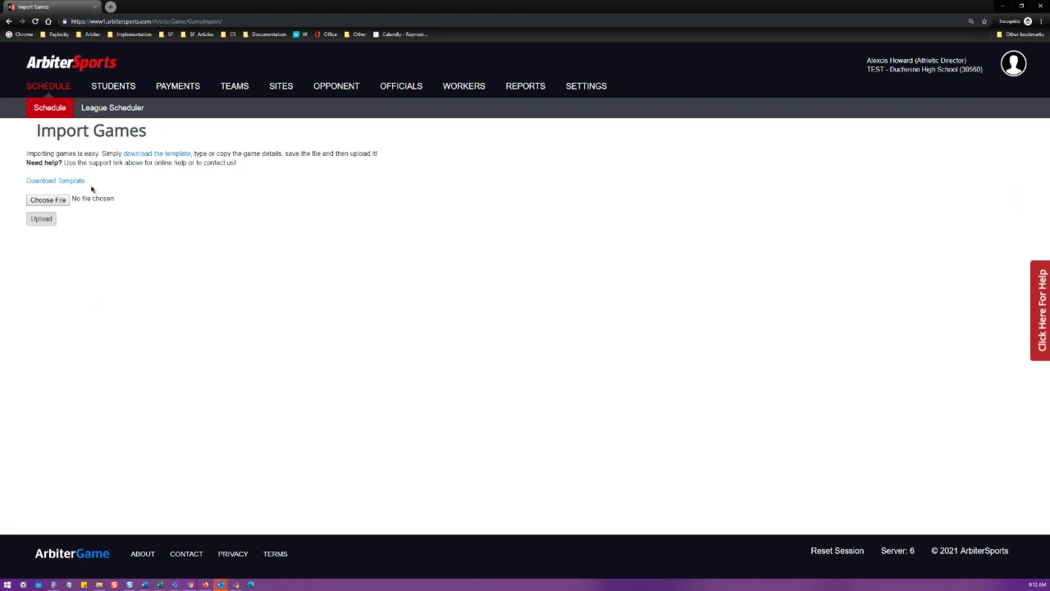
Step: Download the games import template from the Import Games page's Download Template link
{"action": "left_click_drag", "start_coordinate": [92, 188], "coordinate": [27, 183]}
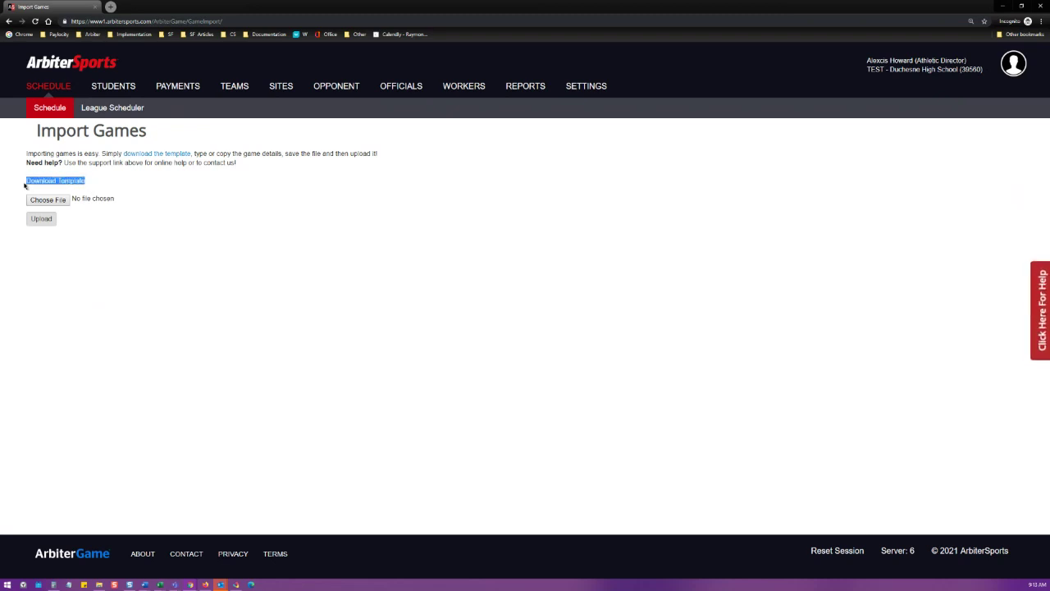
{"action": "left_click", "coordinate": [89, 183]}
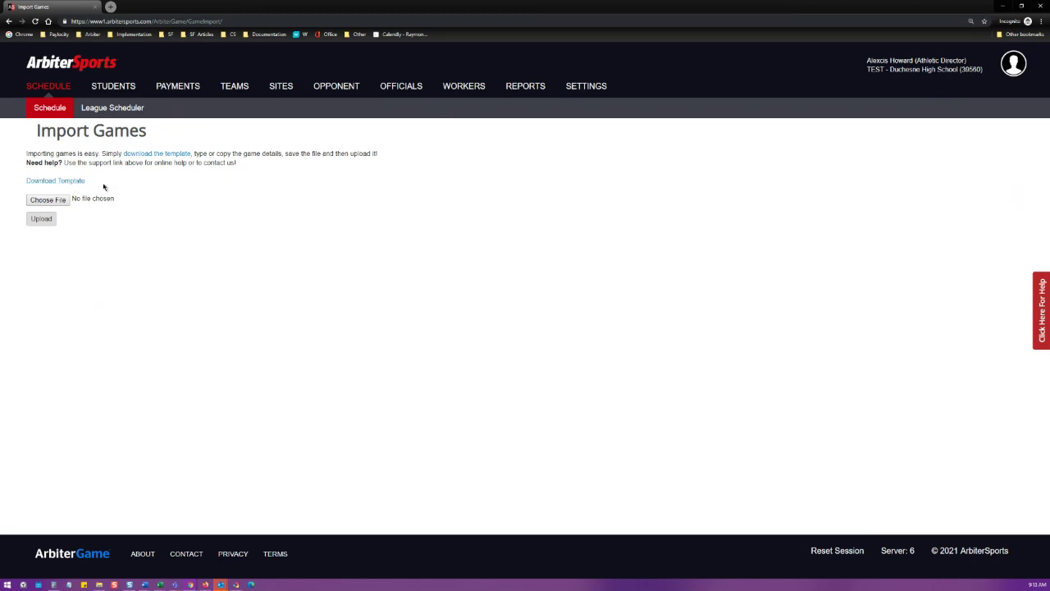
{"action": "left_click_drag", "start_coordinate": [94, 188], "coordinate": [27, 186]}
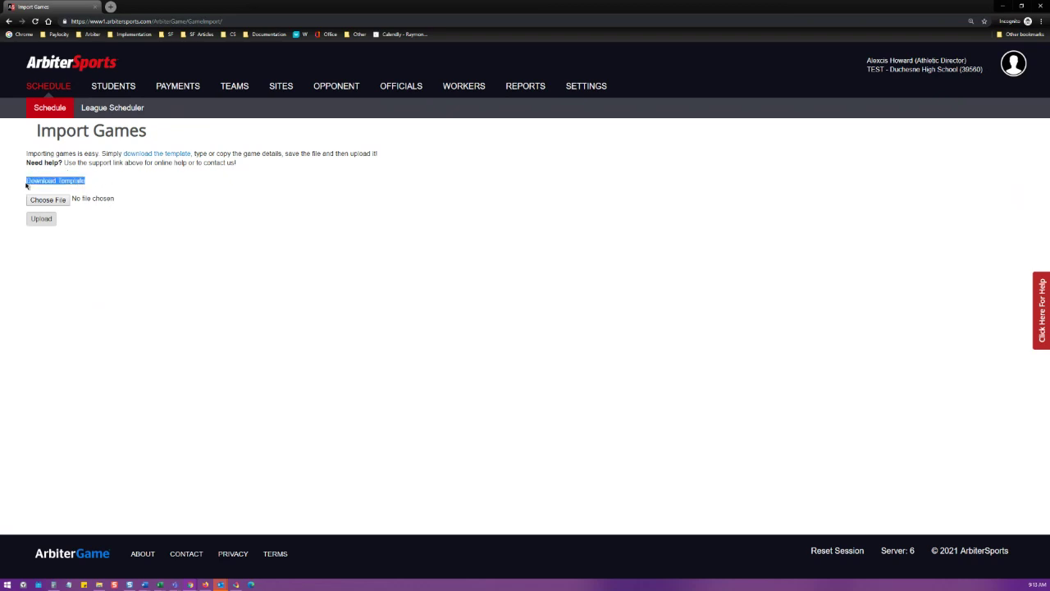
{"action": "left_click", "coordinate": [99, 184]}
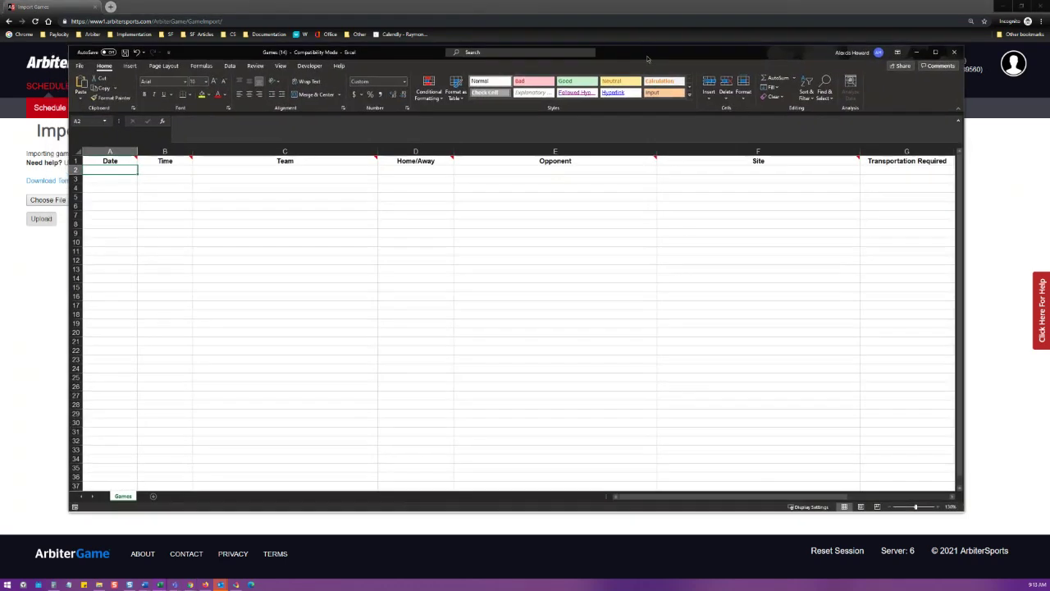
{"action": "left_click_drag", "start_coordinate": [646, 60], "coordinate": [631, 57]}
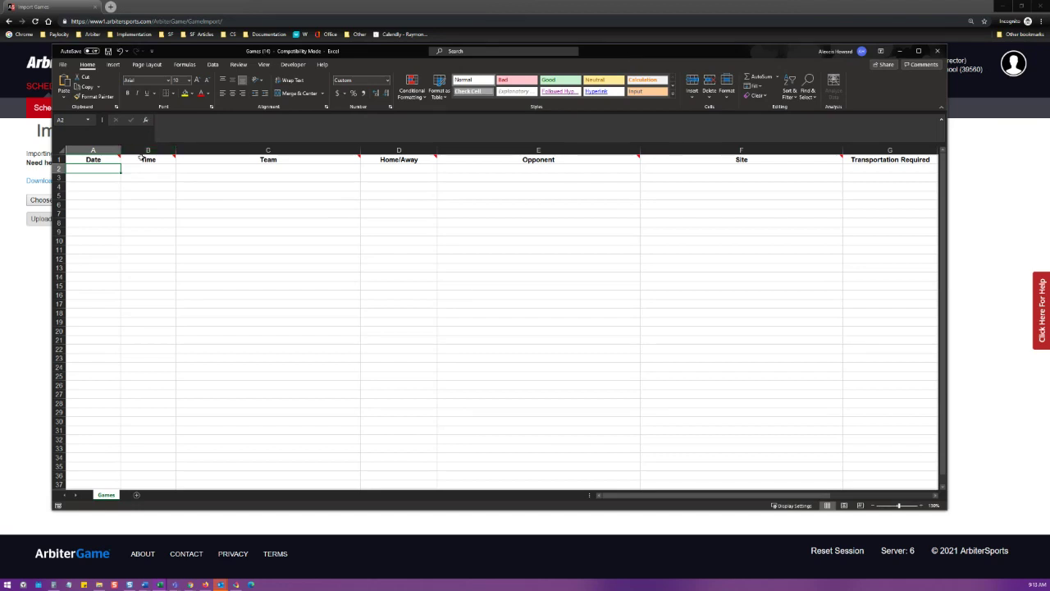
{"action": "mouse_move", "coordinate": [93, 161]}
{"action": "mouse_move", "coordinate": [143, 161]}
{"action": "left_click_drag", "start_coordinate": [184, 46], "coordinate": [184, 29]}
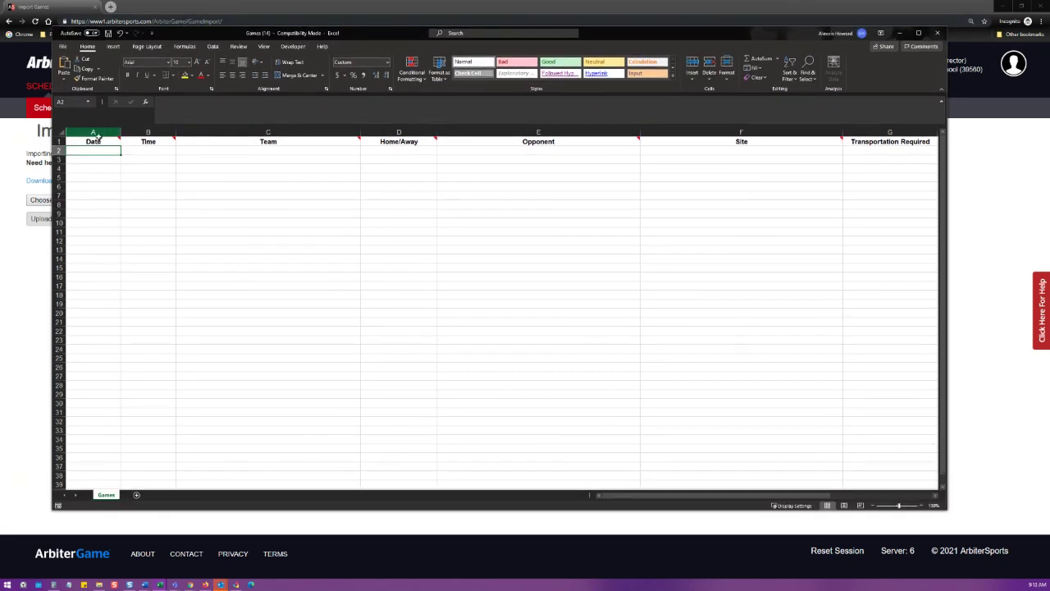
{"action": "mouse_move", "coordinate": [96, 141]}
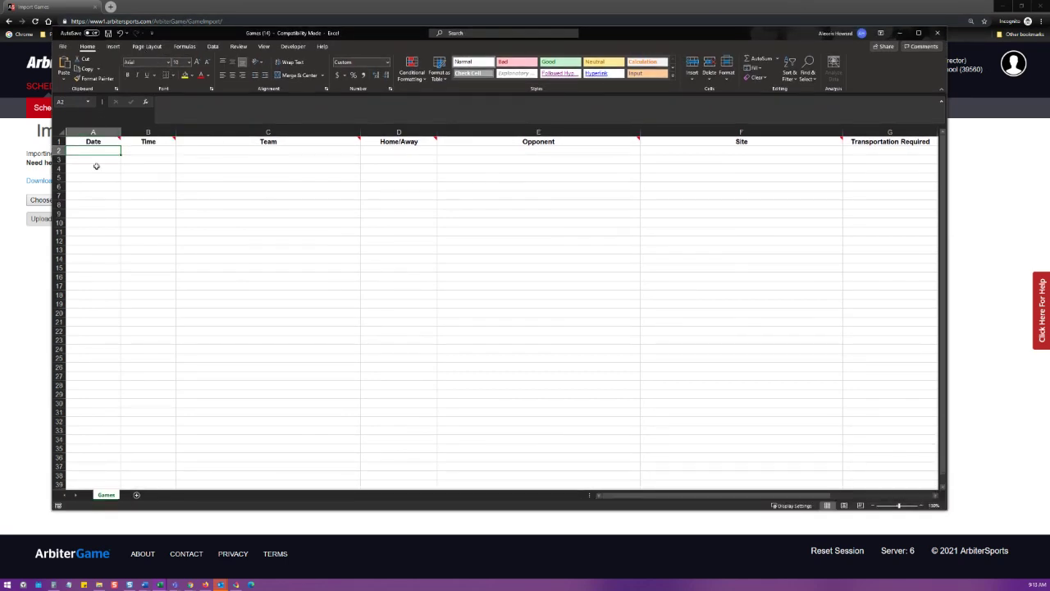
{"action": "left_click", "coordinate": [94, 169]}
{"action": "scroll", "coordinate": [107, 151], "scroll_direction": "up", "scroll_amount": 1, "text": "ctrl"}
{"action": "mouse_move", "coordinate": [110, 142]}
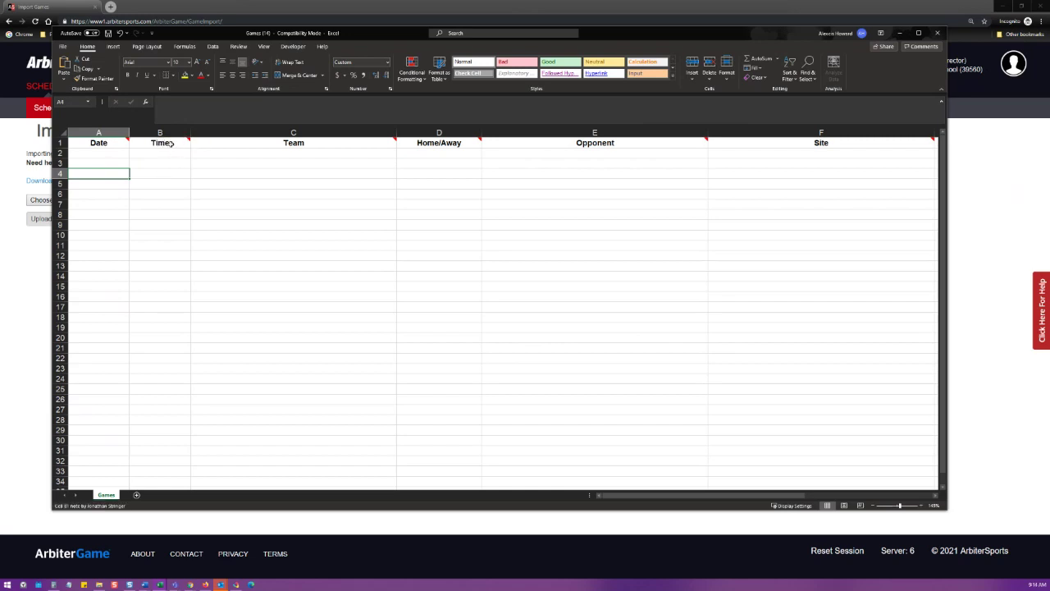
Step: Set the first game's Team cell C2 to Basketball, Varsity, Boys
{"action": "mouse_move", "coordinate": [171, 144]}
{"action": "mouse_move", "coordinate": [316, 143]}
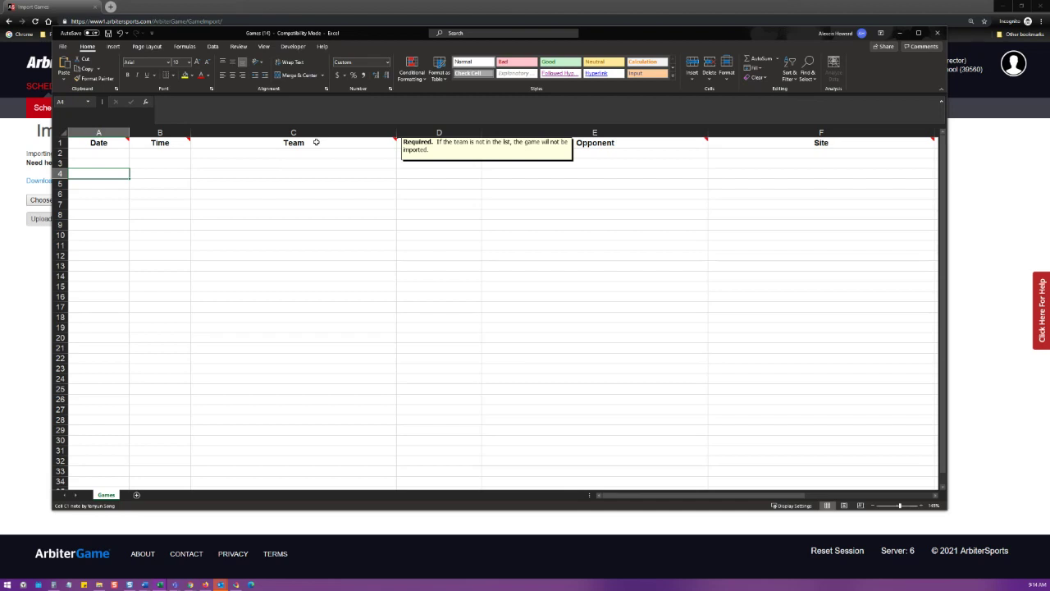
{"action": "left_click", "coordinate": [311, 154]}
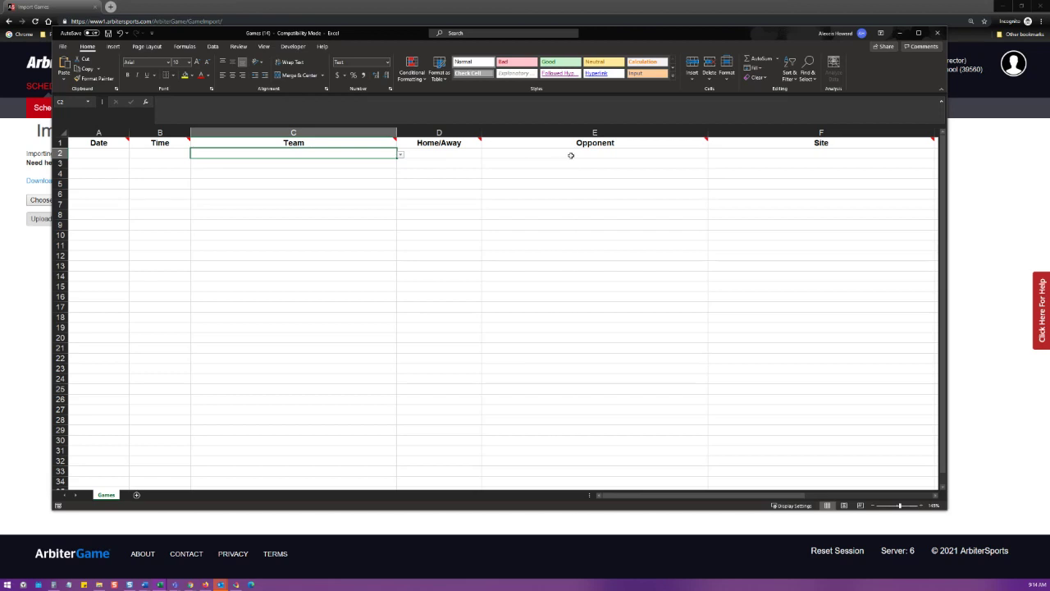
{"action": "left_click", "coordinate": [401, 156]}
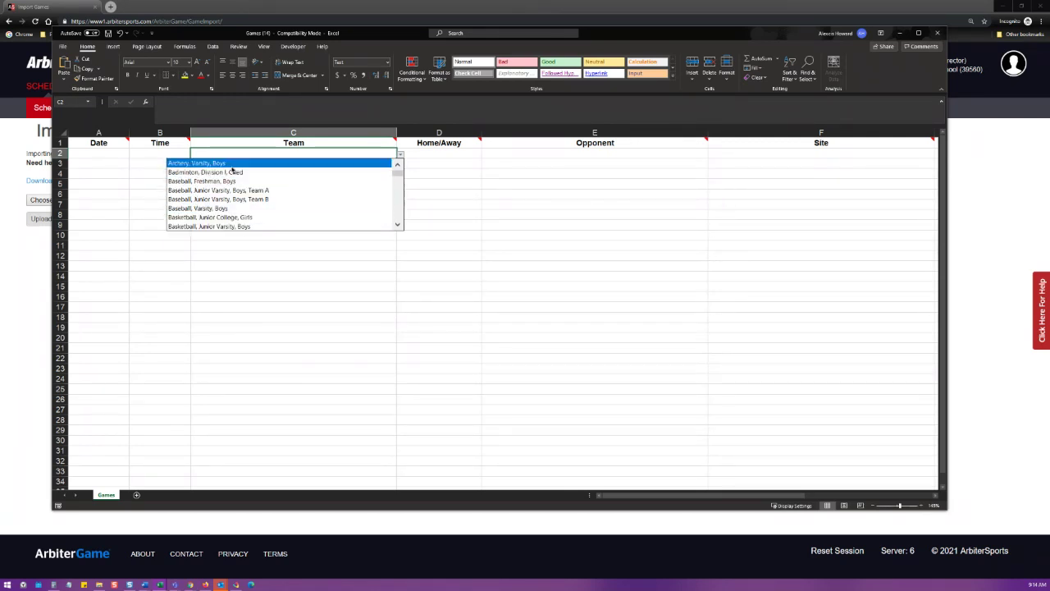
{"action": "left_click", "coordinate": [398, 225]}
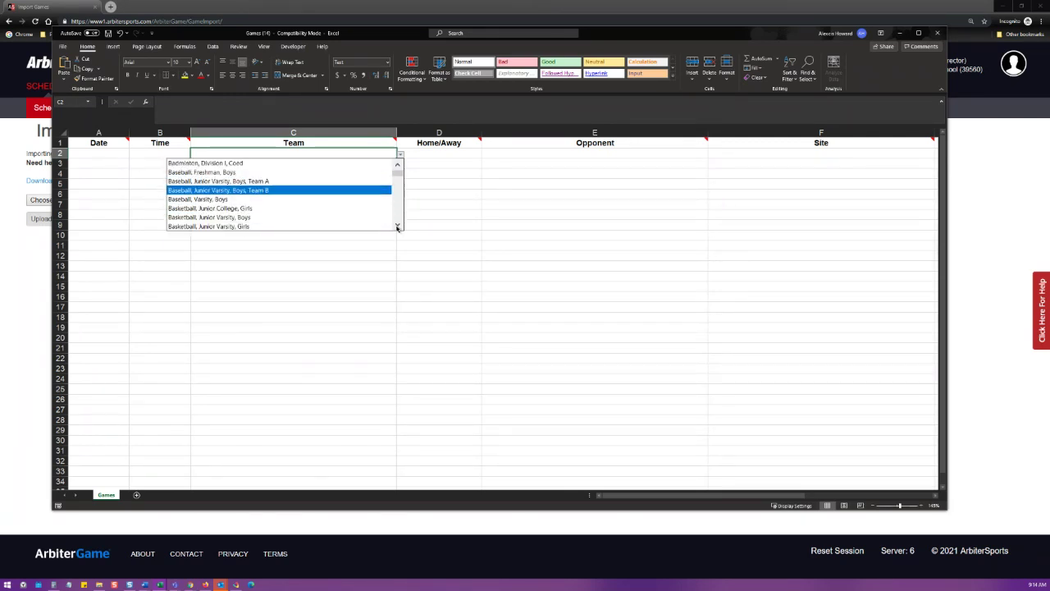
{"action": "left_click", "coordinate": [398, 225]}
{"action": "left_click", "coordinate": [398, 226]}
{"action": "left_click", "coordinate": [398, 226]}
{"action": "left_click", "coordinate": [398, 225]}
{"action": "left_click", "coordinate": [288, 209]}
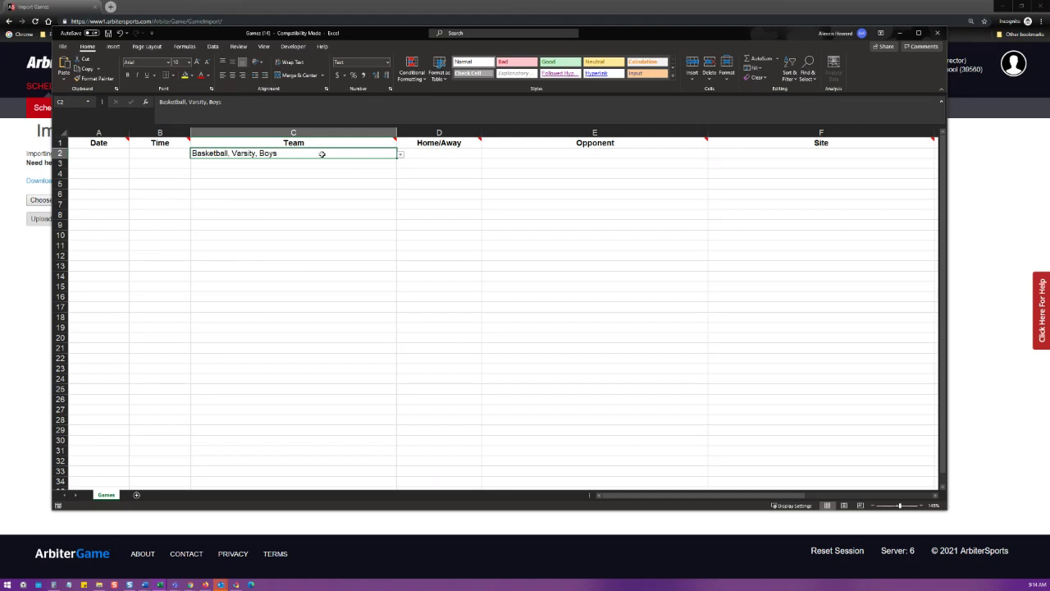
Step: Set D2 to Home and opponent E2 to Parkway West High School
{"action": "left_click", "coordinate": [436, 154]}
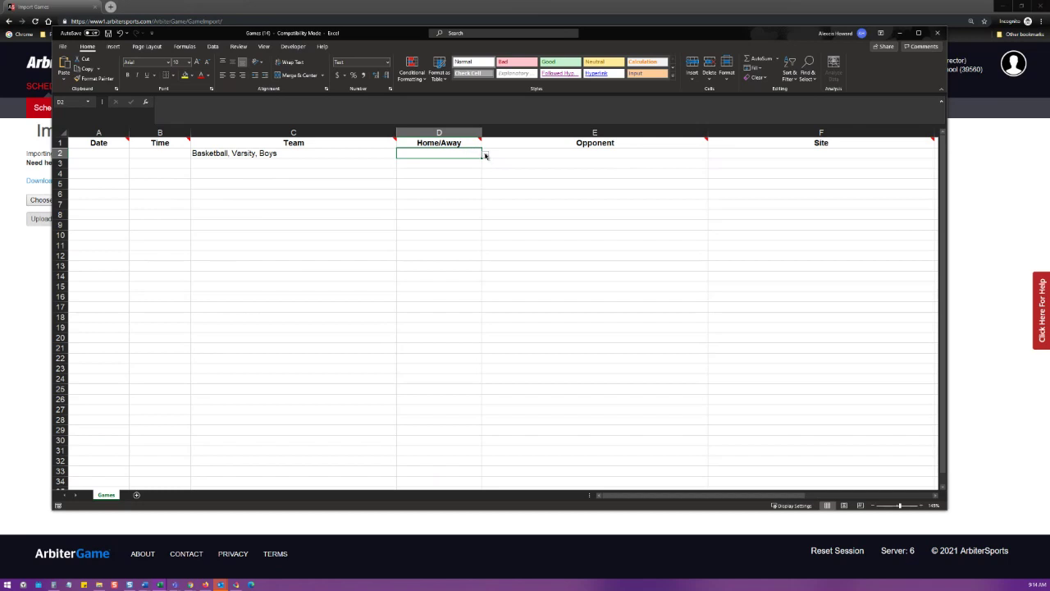
{"action": "left_click", "coordinate": [485, 154]}
{"action": "left_click", "coordinate": [440, 166]}
{"action": "left_click", "coordinate": [648, 157]}
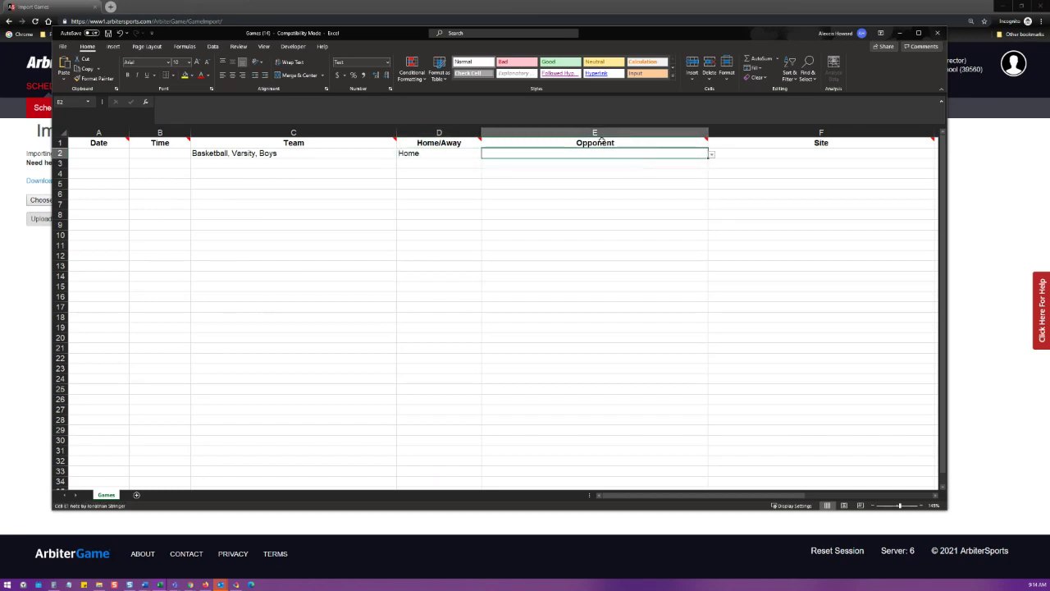
{"action": "mouse_move", "coordinate": [599, 141]}
{"action": "left_click", "coordinate": [712, 155]}
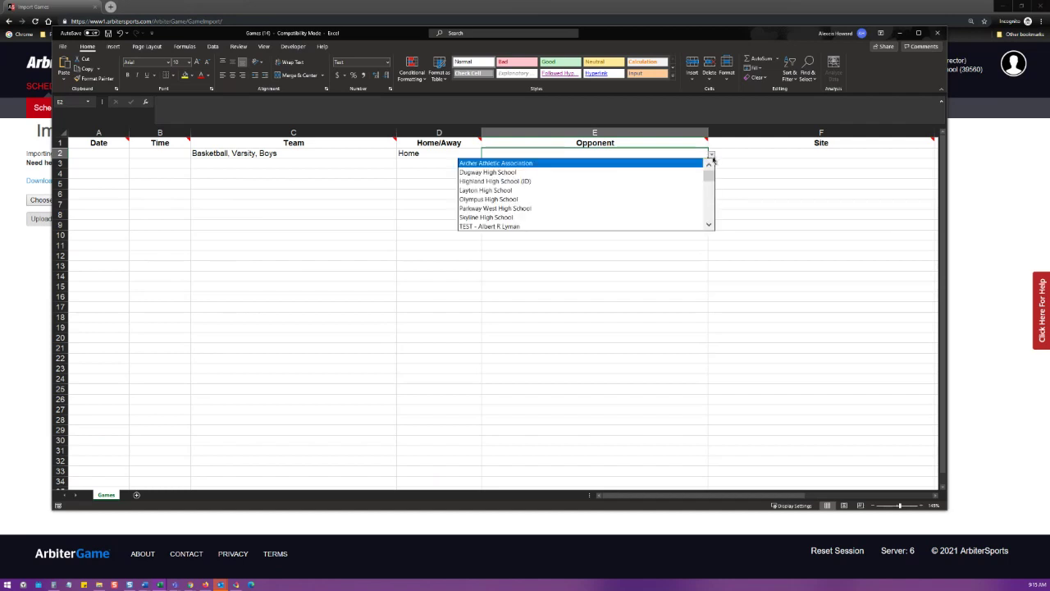
{"action": "left_click", "coordinate": [492, 208]}
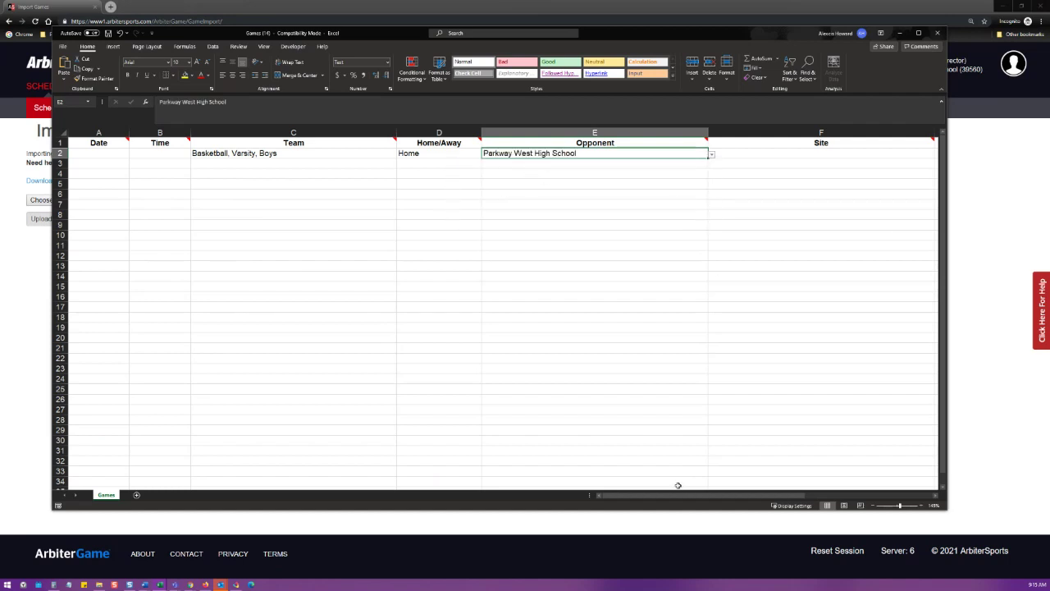
{"action": "left_click_drag", "start_coordinate": [638, 499], "coordinate": [711, 498]}
Step: Set the Site cell F2 to Arbiter Test Field 2 >> Arbiter Site 1
{"action": "left_click", "coordinate": [497, 153]}
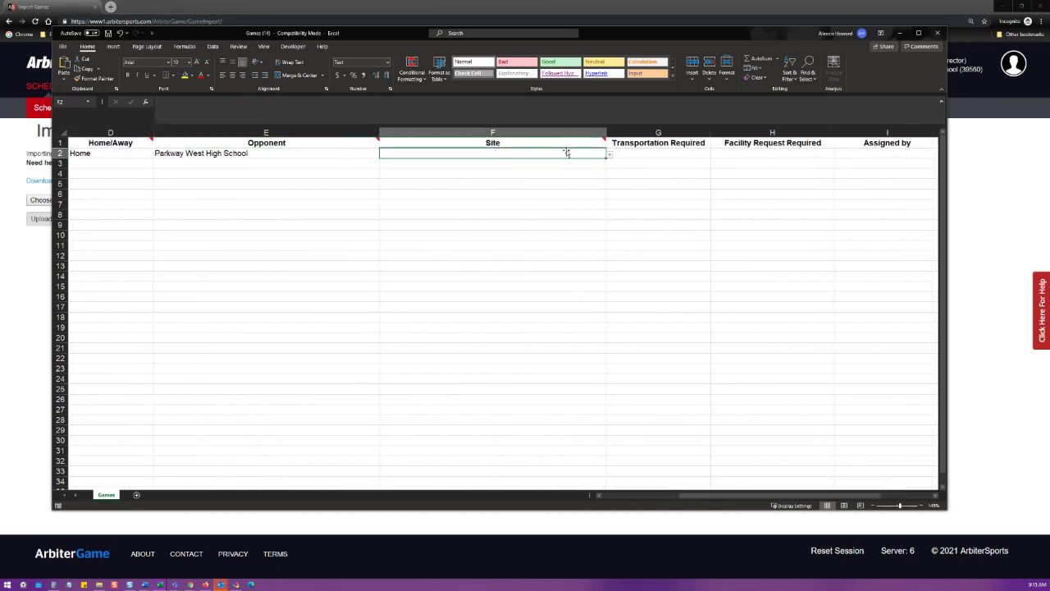
{"action": "left_click", "coordinate": [608, 155]}
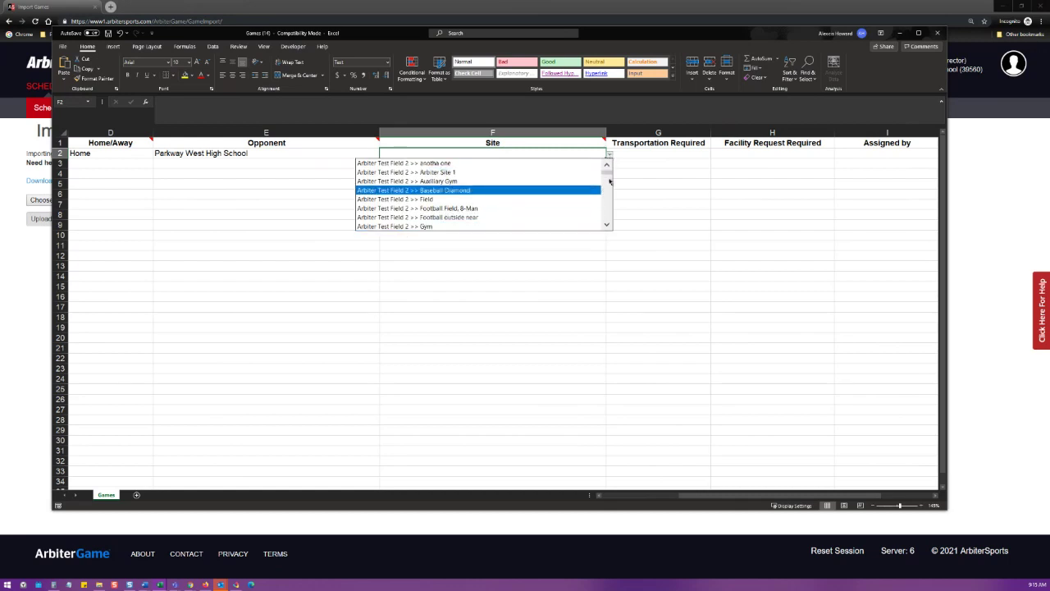
{"action": "mouse_move", "coordinate": [609, 174]}
{"action": "left_mouse_down"}
{"action": "mouse_move", "coordinate": [608, 220]}
{"action": "mouse_move", "coordinate": [607, 166]}
{"action": "left_mouse_up"}
{"action": "left_click", "coordinate": [434, 171]}
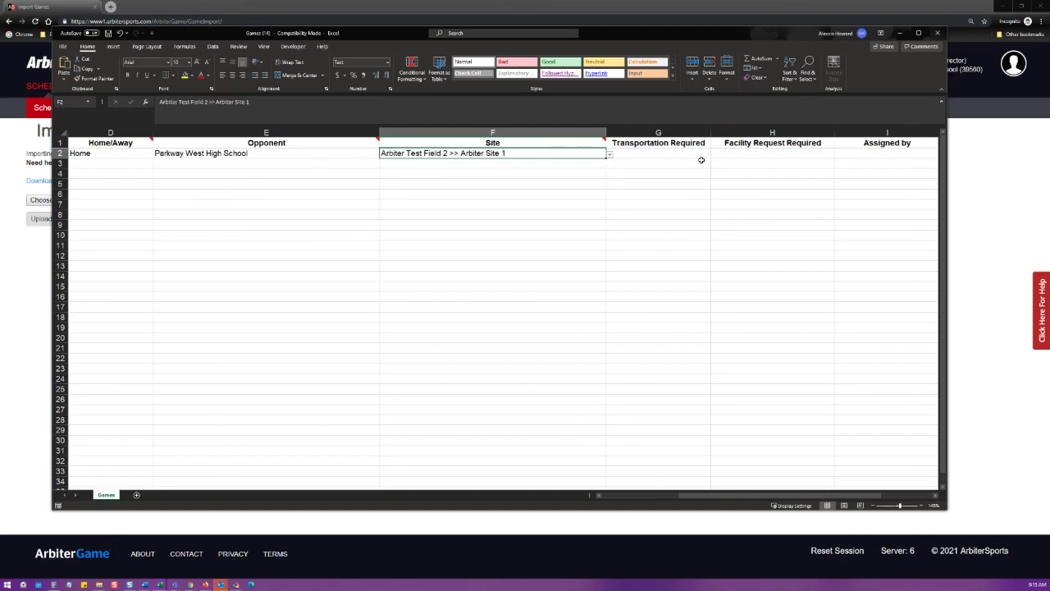
Step: Set Transportation G2 and Facility Request H2 to Yes, and I2 to Assigned by school
{"action": "left_click_drag", "start_coordinate": [766, 498], "coordinate": [812, 499]}
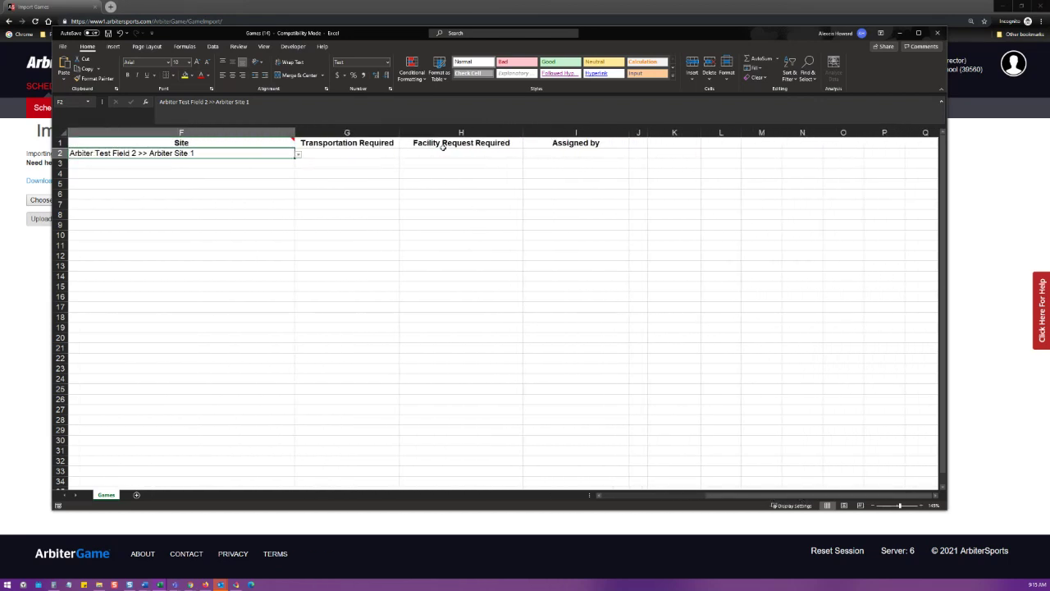
{"action": "left_click", "coordinate": [369, 157]}
{"action": "left_click", "coordinate": [403, 156]}
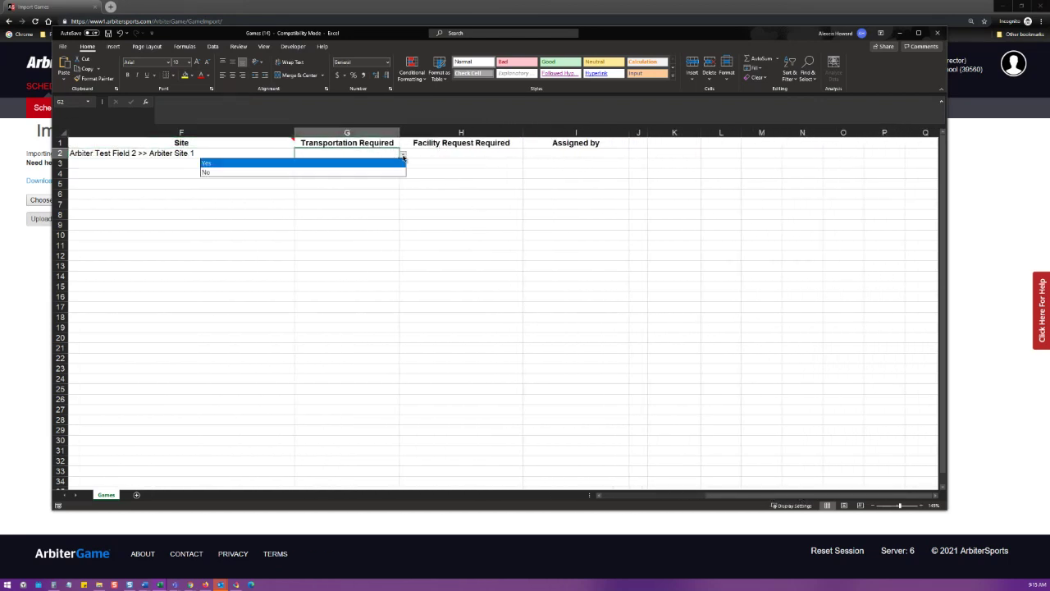
{"action": "left_click", "coordinate": [292, 166]}
{"action": "left_click", "coordinate": [447, 154]}
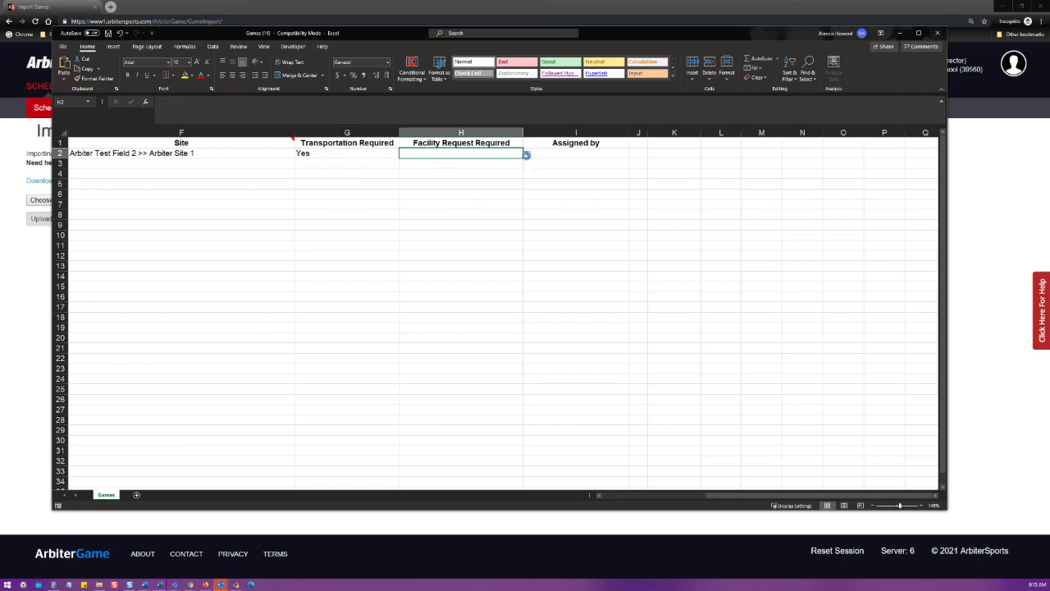
{"action": "left_click", "coordinate": [527, 155]}
{"action": "left_click", "coordinate": [413, 163]}
{"action": "left_click", "coordinate": [580, 156]}
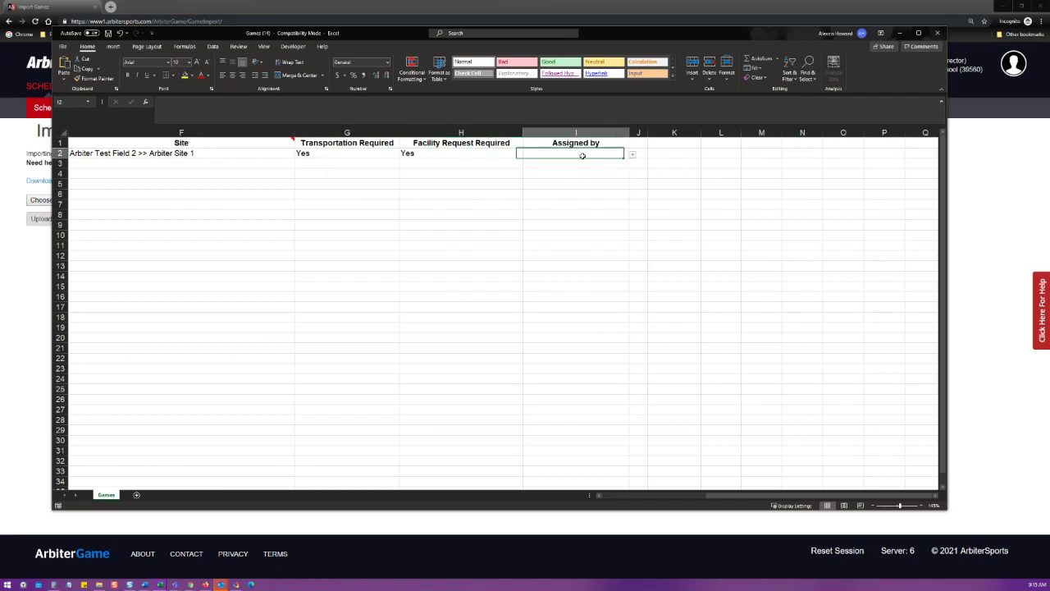
{"action": "left_click", "coordinate": [633, 155]}
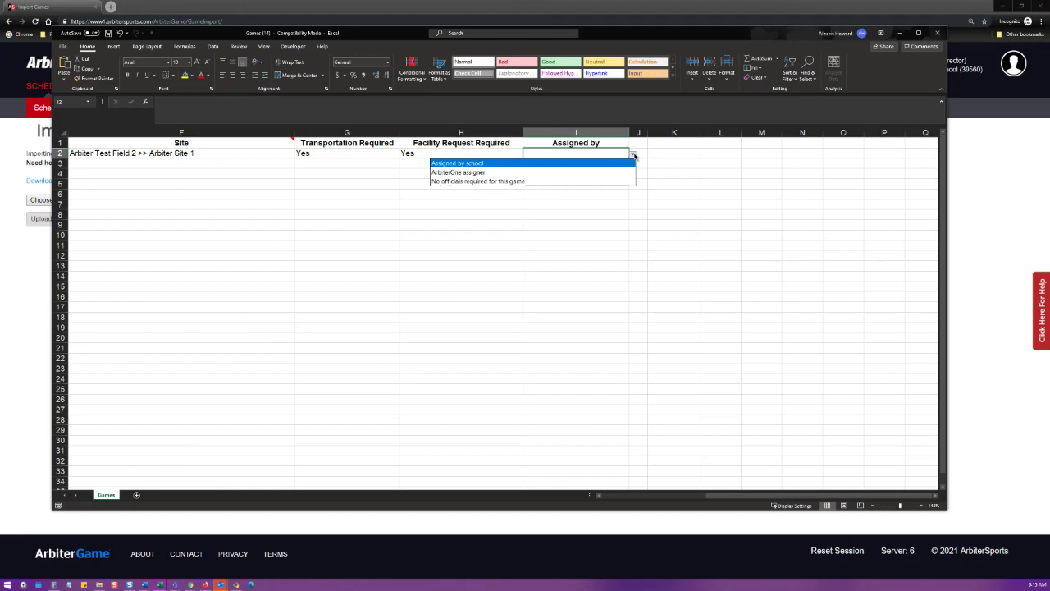
{"action": "left_click", "coordinate": [463, 163]}
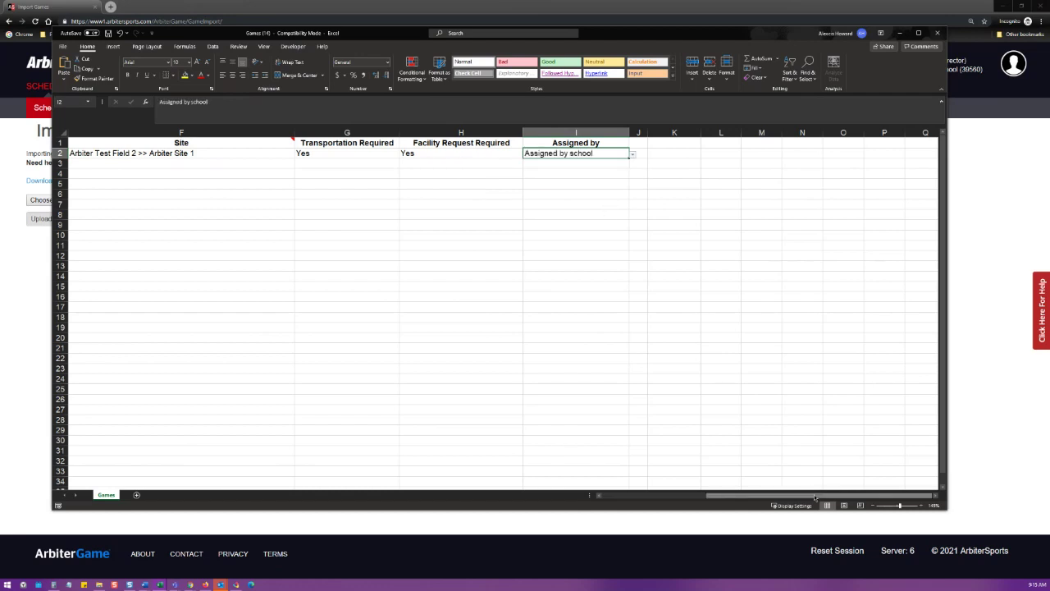
{"action": "left_click_drag", "start_coordinate": [810, 497], "coordinate": [756, 502]}
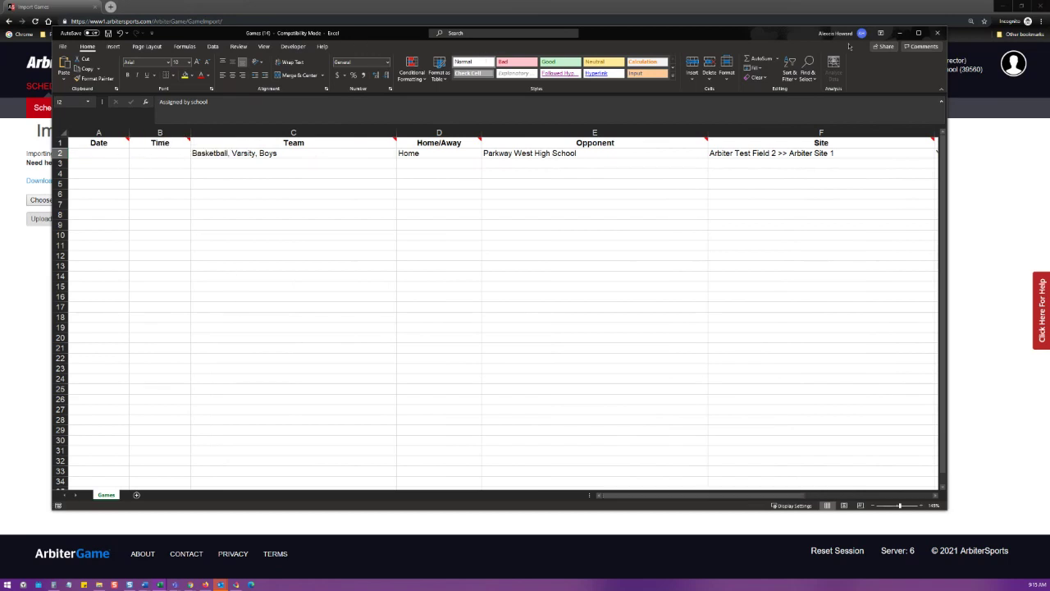
Step: Minimize Excel and return to the Schedule page with the two May 7, 2021 events
{"action": "left_click", "coordinate": [900, 33]}
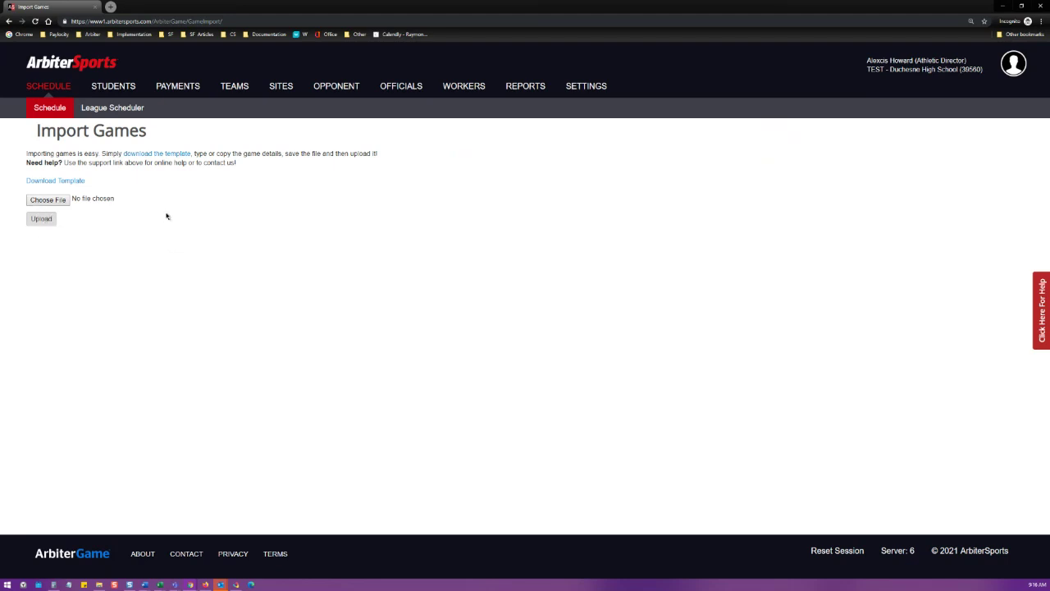
{"action": "left_click", "coordinate": [64, 87]}
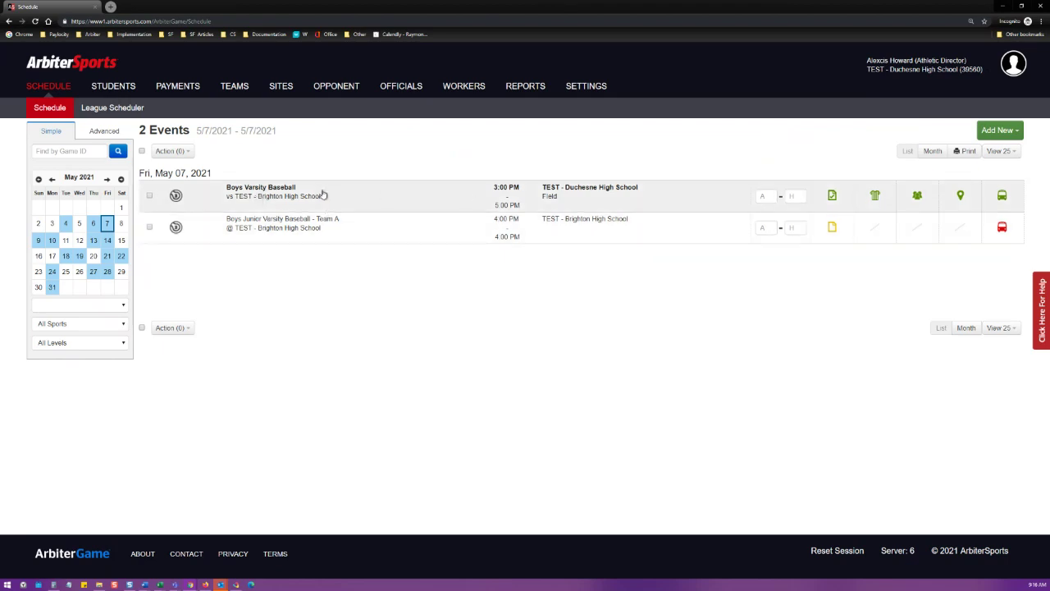
Step: Enter a 5 to 8 score for the Brighton varsity baseball game, then open and close the Action menu
{"action": "left_click", "coordinate": [771, 196]}
{"action": "left_click", "coordinate": [793, 196]}
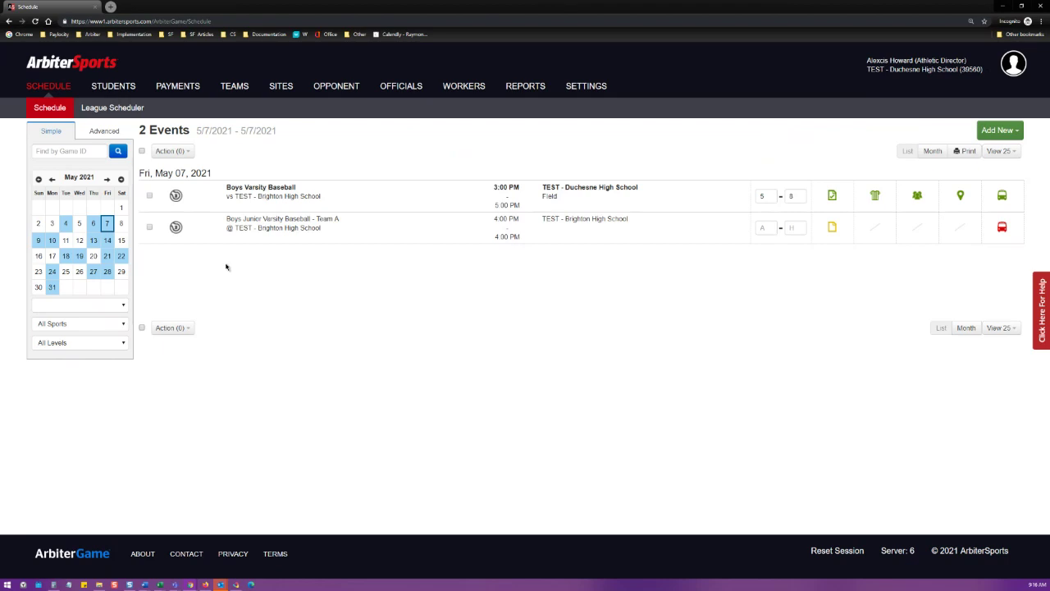
{"action": "left_click", "coordinate": [173, 151]}
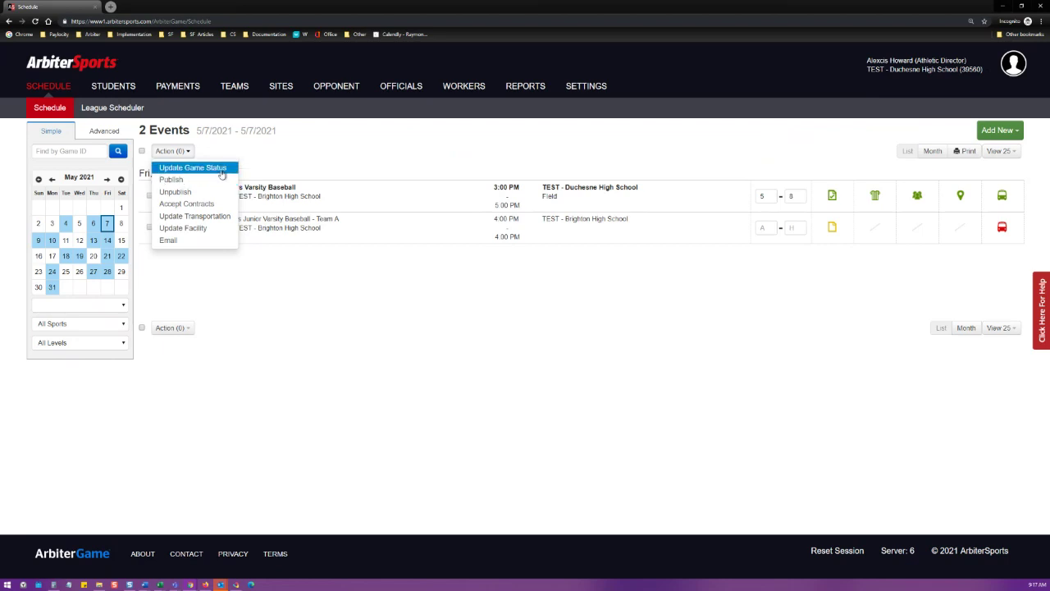
{"action": "left_click", "coordinate": [320, 174]}
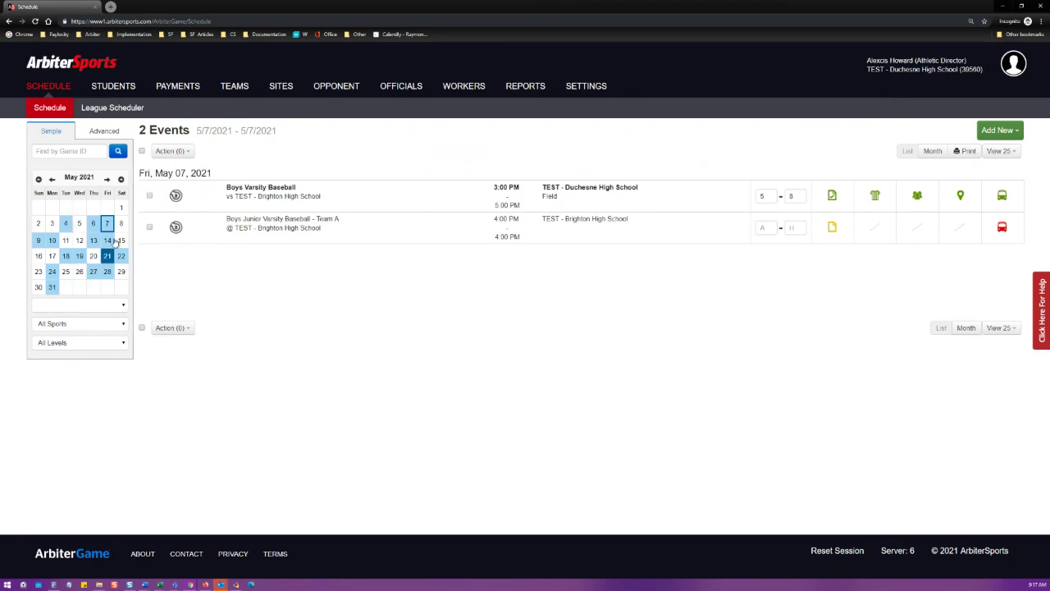
Step: Switch the date range to All Future (35 events) and show the Advanced filters
{"action": "left_click", "coordinate": [99, 307]}
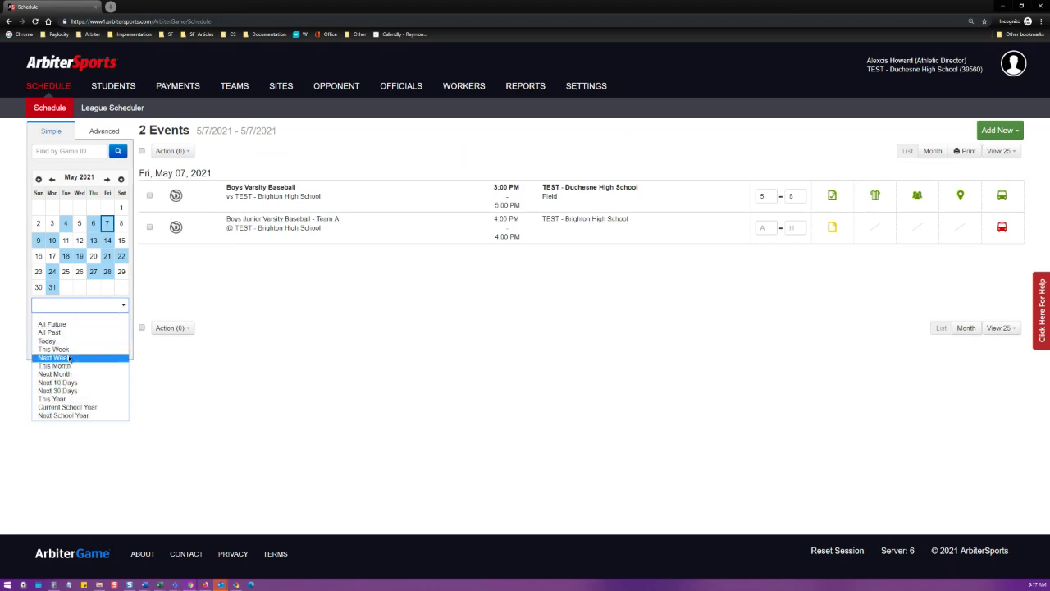
{"action": "left_click", "coordinate": [66, 324]}
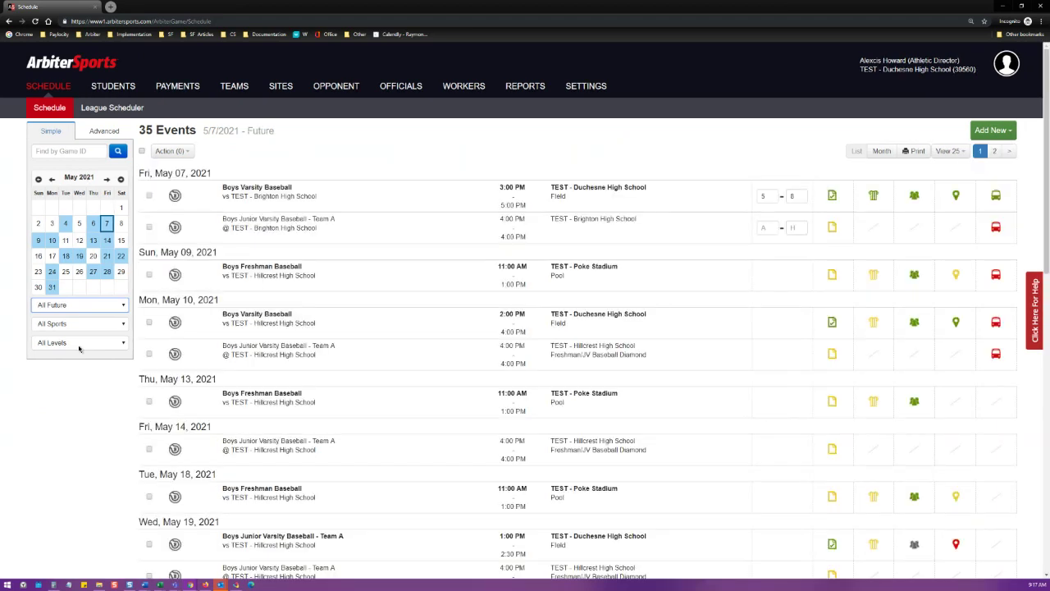
{"action": "left_click", "coordinate": [101, 134]}
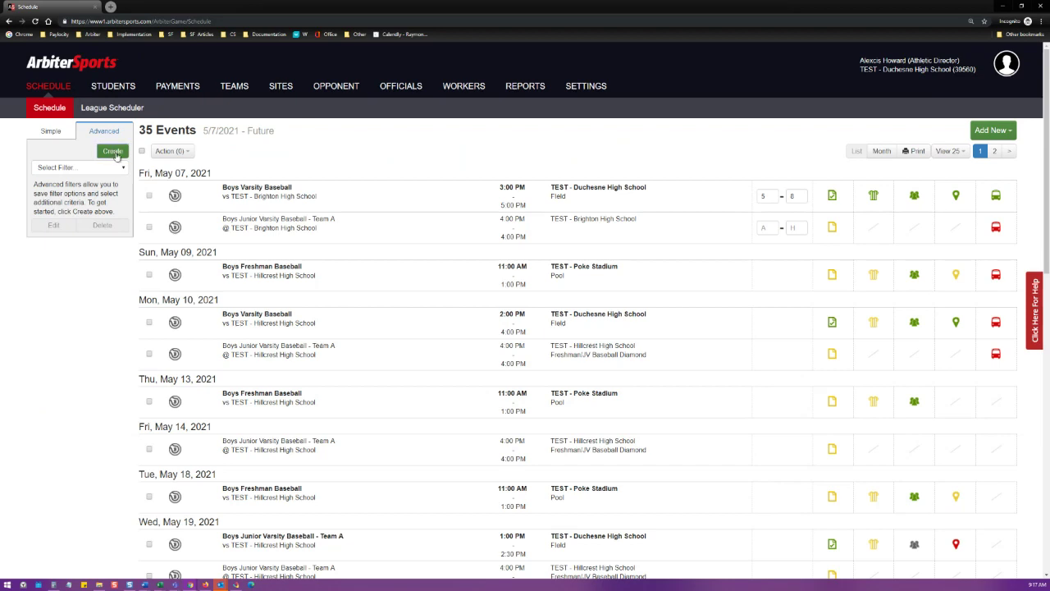
Step: Start a new saved filter named 'Filter Nam'
{"action": "left_click", "coordinate": [115, 153]}
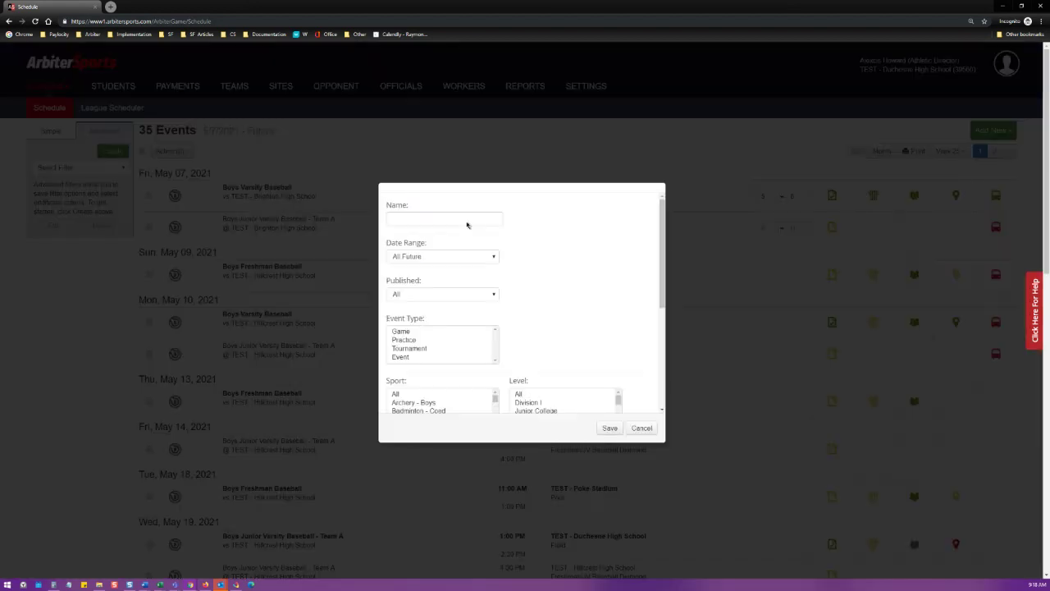
{"action": "mouse_move", "coordinate": [665, 226]}
{"action": "left_mouse_down"}
{"action": "mouse_move", "coordinate": [661, 341]}
{"action": "mouse_move", "coordinate": [647, 227]}
{"action": "left_mouse_up"}
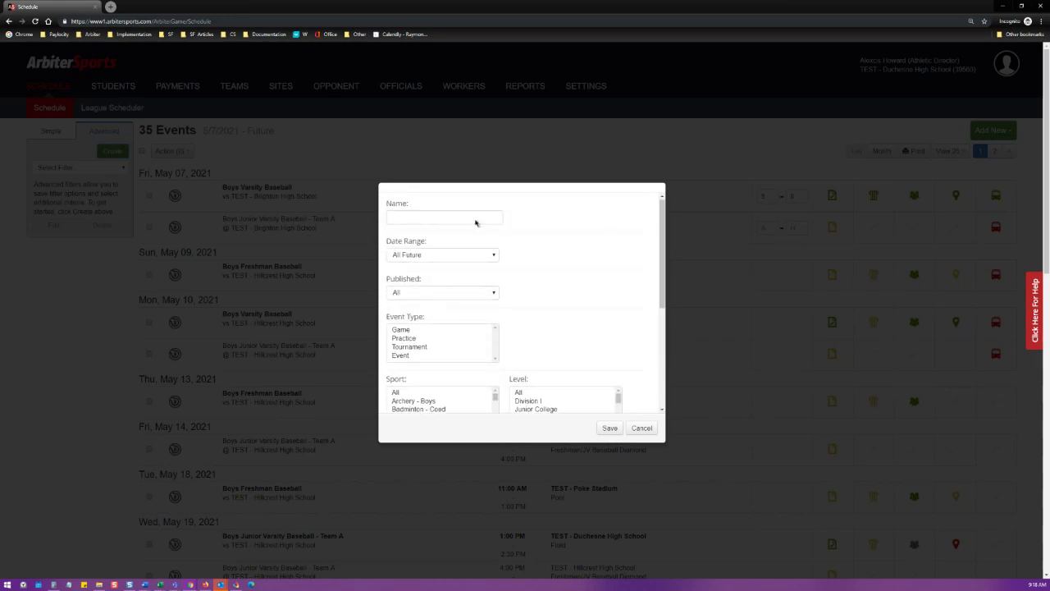
{"action": "left_click", "coordinate": [429, 219]}
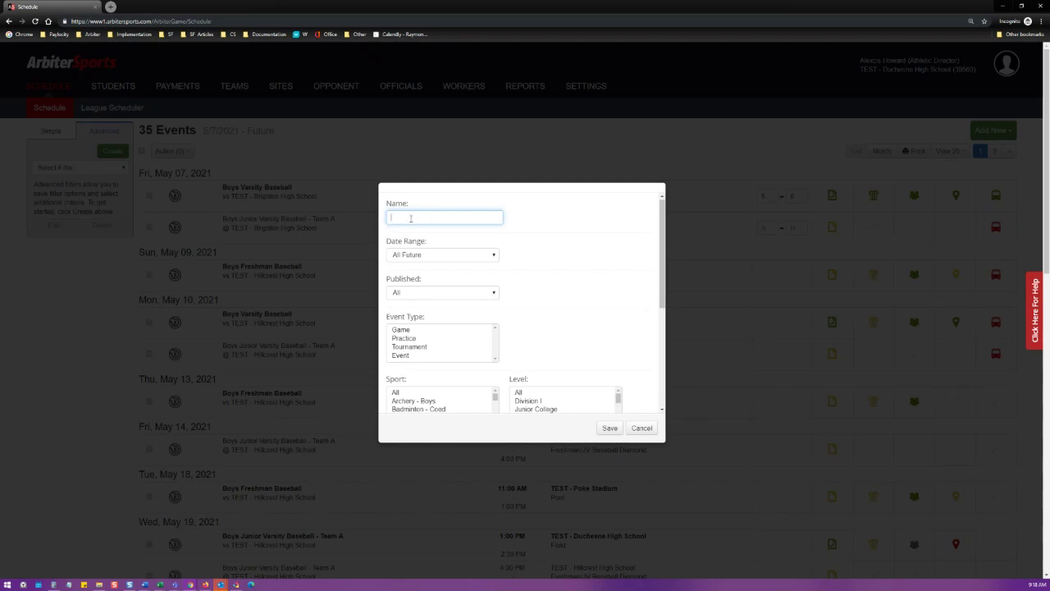
{"action": "type", "text": "Filter Name"}
{"action": "left_click_drag", "start_coordinate": [663, 228], "coordinate": [663, 241]}
Step: Set the filter's date range to Custom, 05/01/2021 through 05/31/2021
{"action": "left_click", "coordinate": [443, 233]}
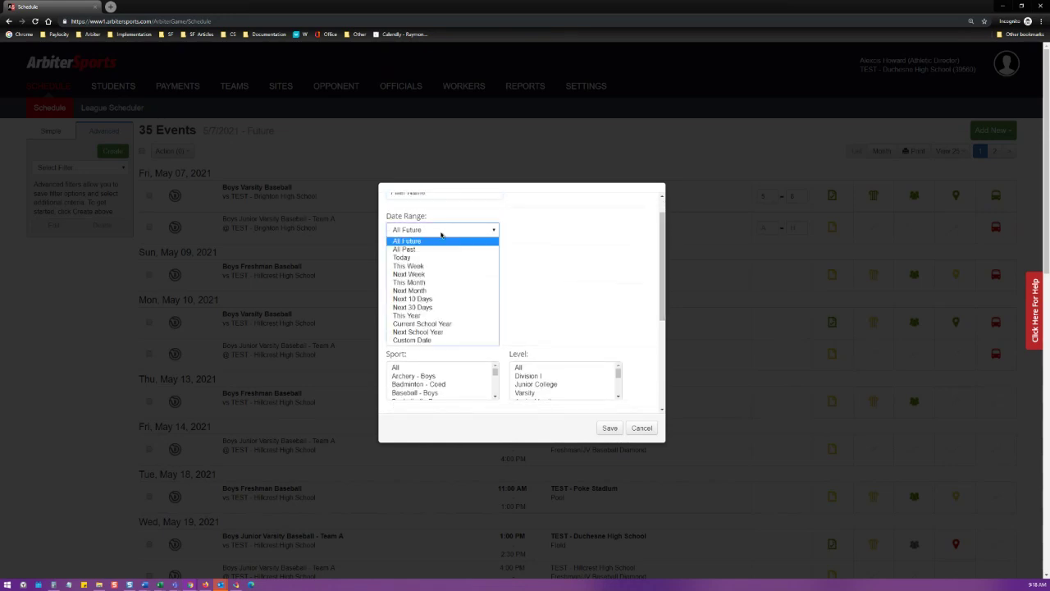
{"action": "left_click", "coordinate": [428, 341]}
{"action": "left_click", "coordinate": [409, 261]}
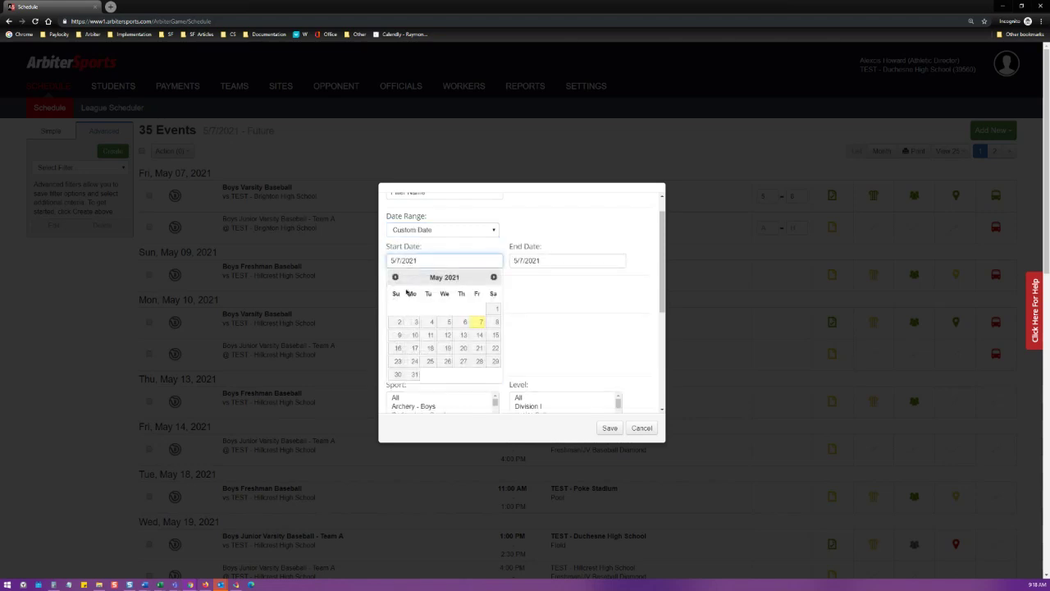
{"action": "left_click", "coordinate": [496, 308]}
{"action": "left_click", "coordinate": [542, 260]}
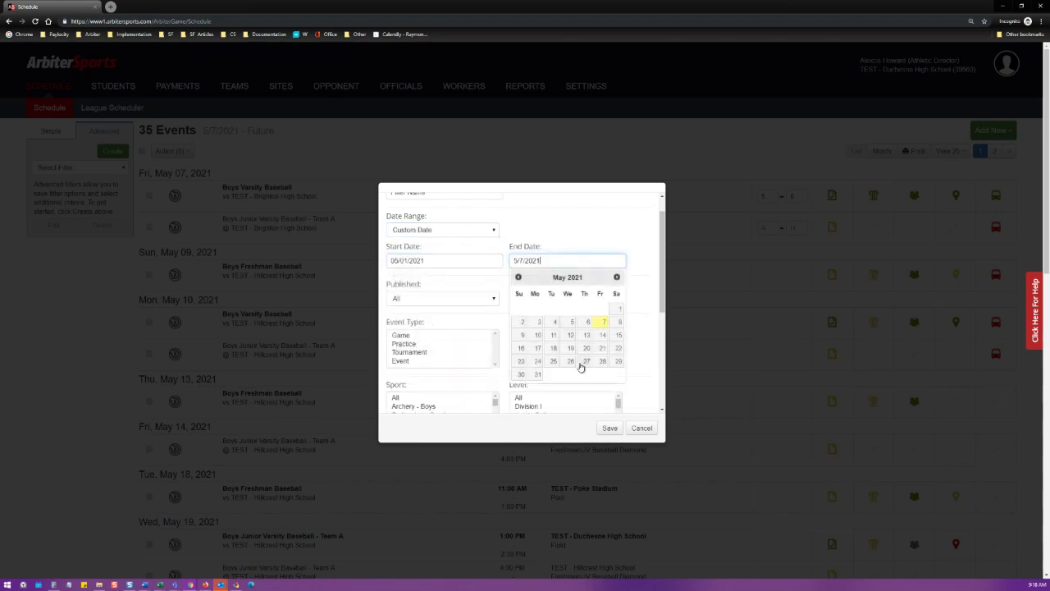
{"action": "left_click", "coordinate": [538, 375]}
Step: Limit the filter to Games with all sports and levels, then save and apply it
{"action": "left_click_drag", "start_coordinate": [660, 247], "coordinate": [657, 274]}
{"action": "left_click", "coordinate": [405, 263]}
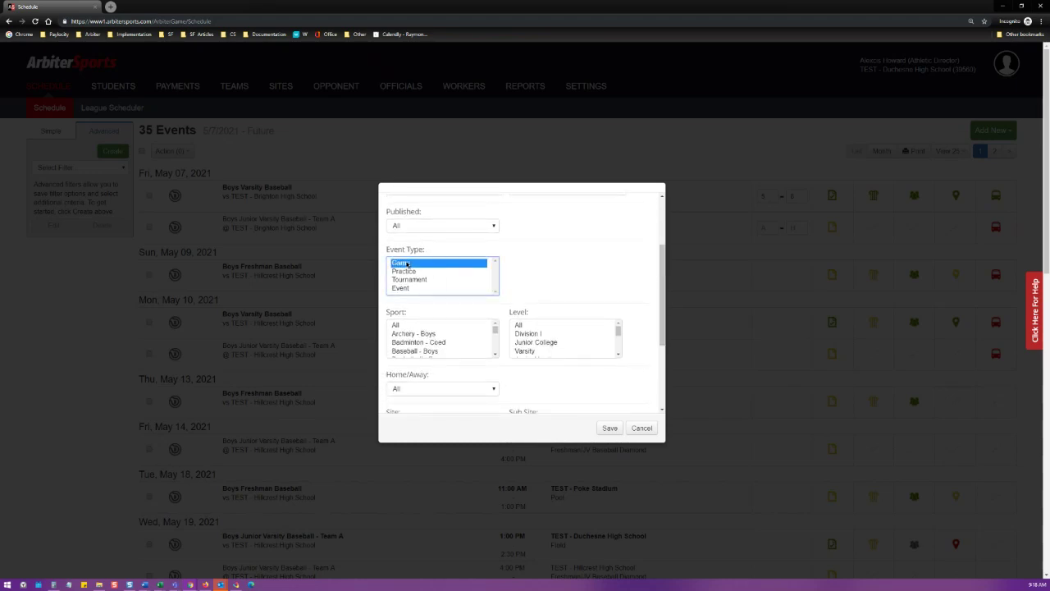
{"action": "left_click", "coordinate": [395, 326]}
{"action": "left_click", "coordinate": [549, 327]}
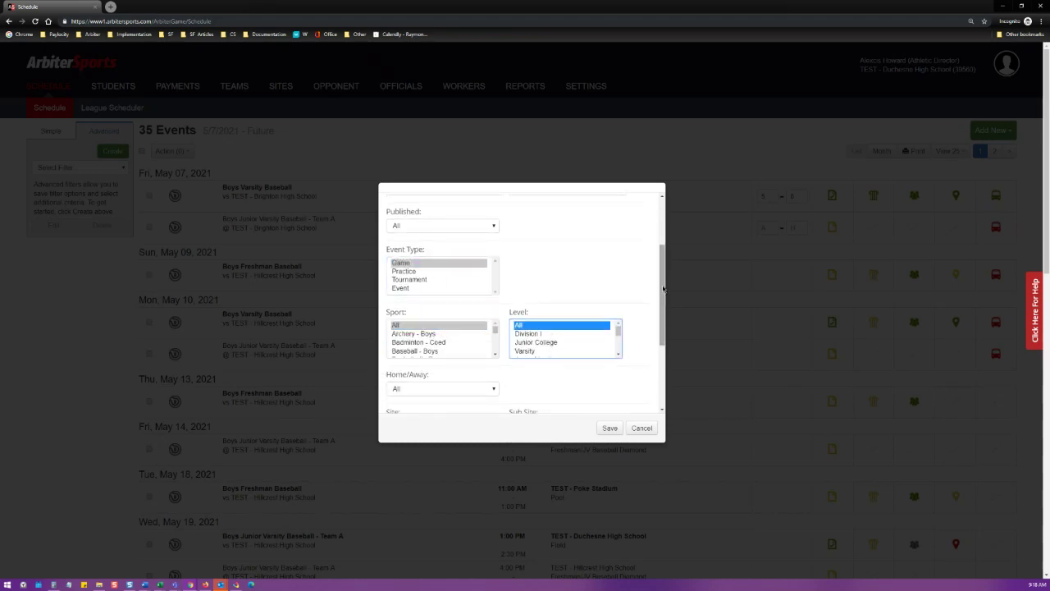
{"action": "left_click_drag", "start_coordinate": [663, 288], "coordinate": [647, 349]}
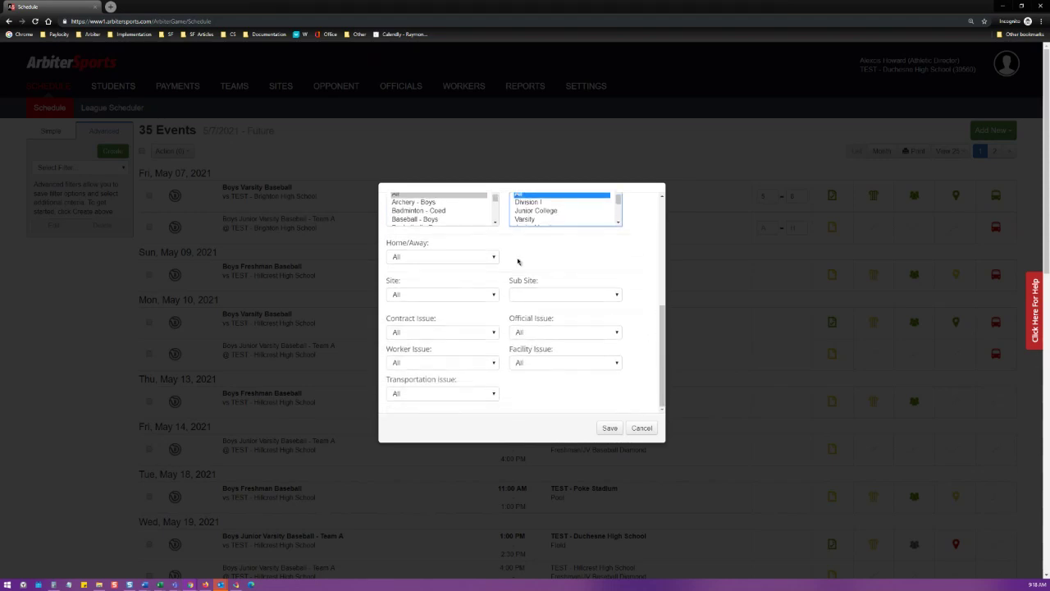
{"action": "left_click", "coordinate": [564, 270]}
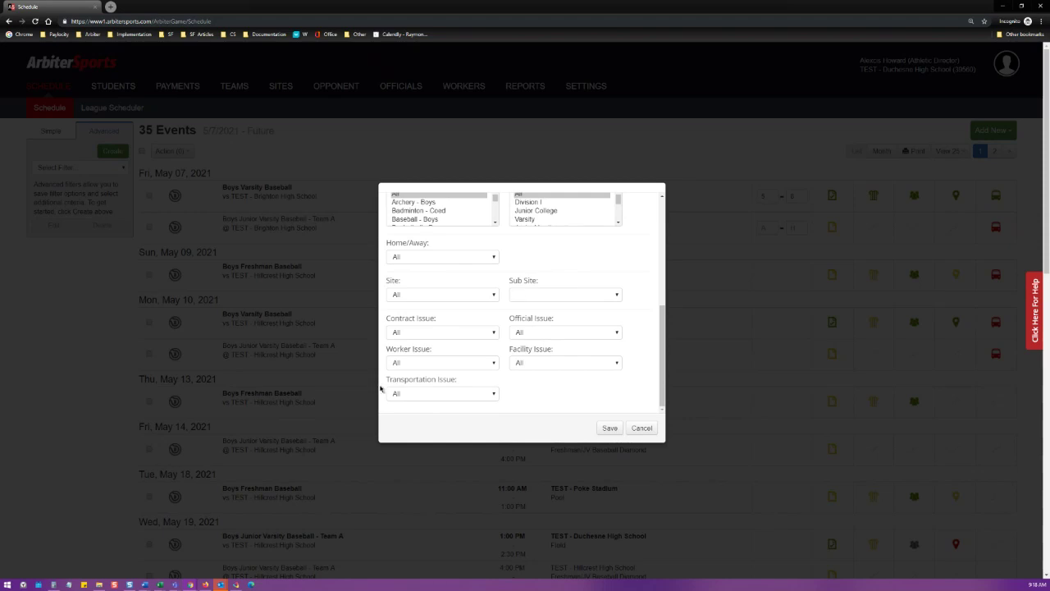
{"action": "left_click", "coordinate": [611, 430]}
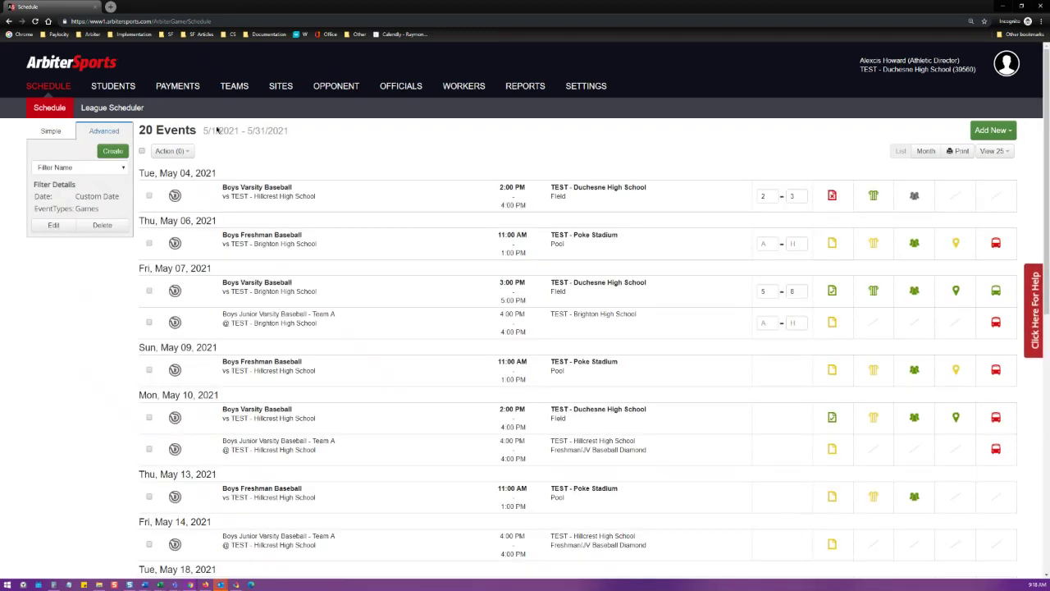
Step: Tick the May 04, May 06 and both May 07 games, then select all 20 and choose Update Game Status
{"action": "left_click", "coordinate": [150, 197]}
{"action": "left_click", "coordinate": [150, 242]}
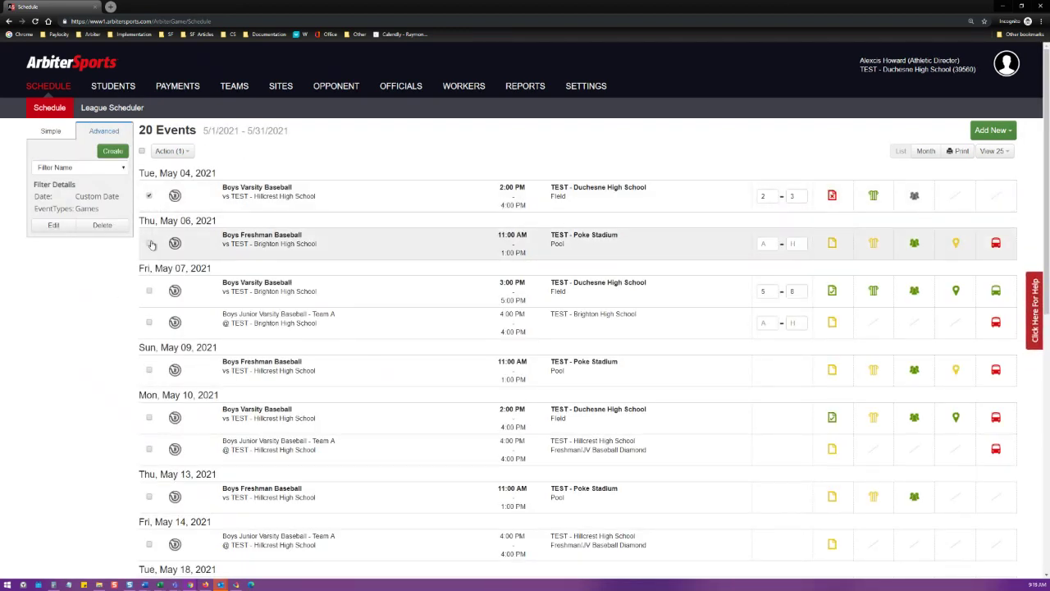
{"action": "left_click", "coordinate": [149, 290]}
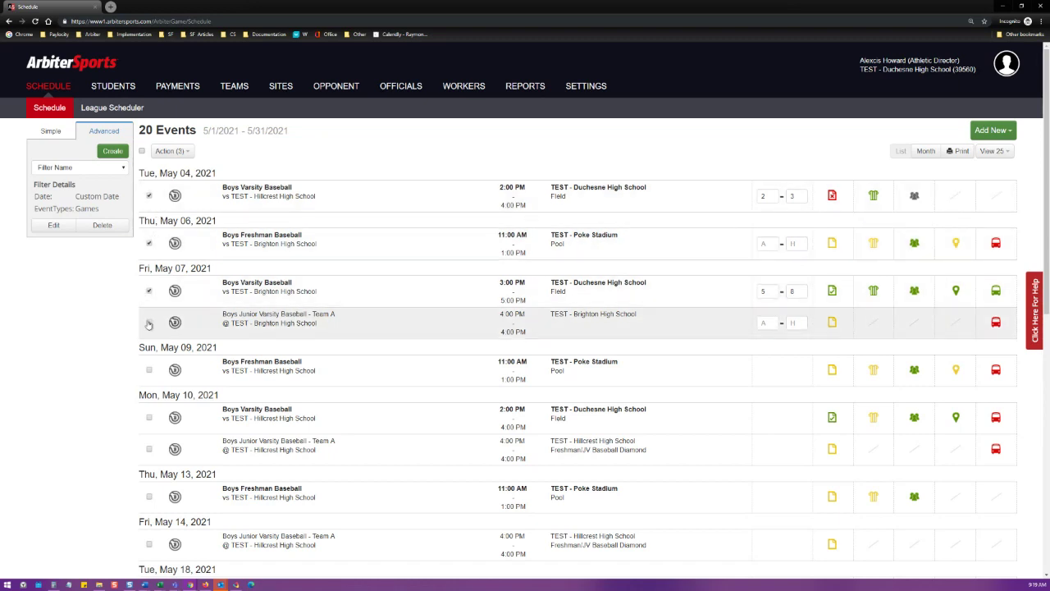
{"action": "left_click", "coordinate": [149, 322]}
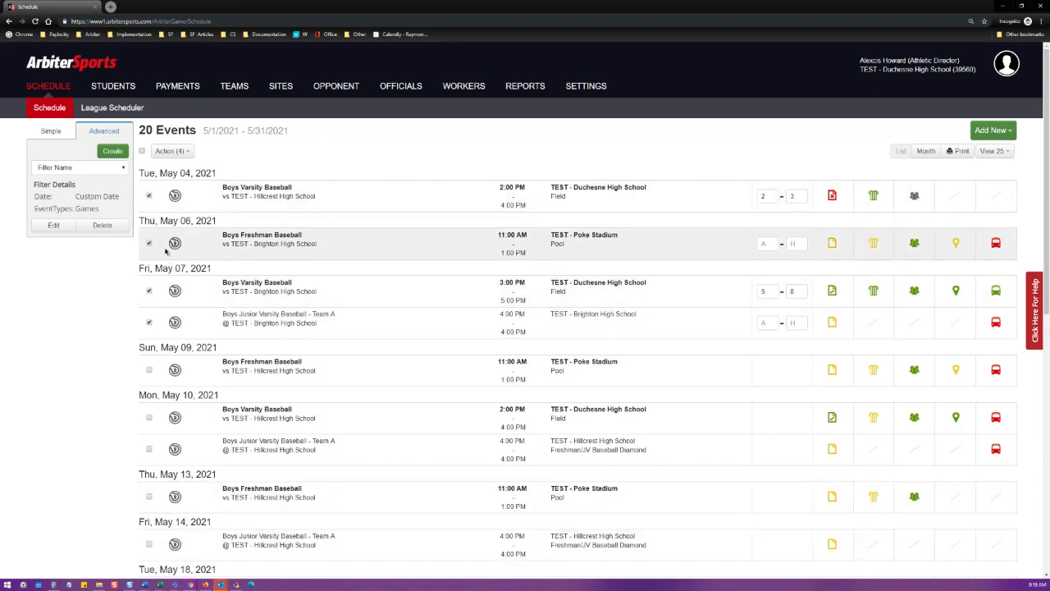
{"action": "left_click", "coordinate": [142, 153]}
{"action": "left_click", "coordinate": [183, 154]}
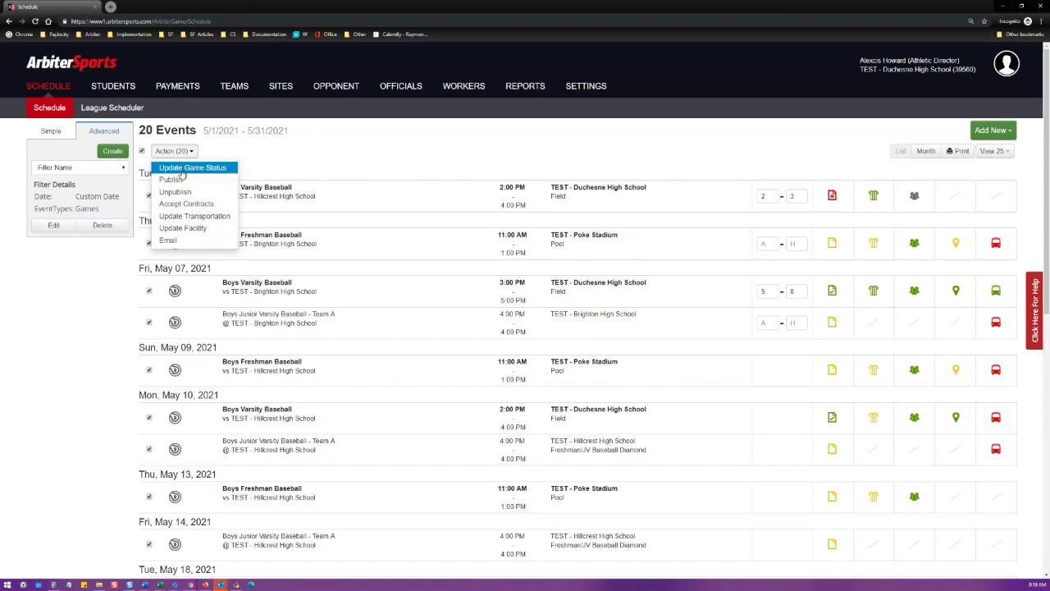
{"action": "left_click", "coordinate": [186, 169]}
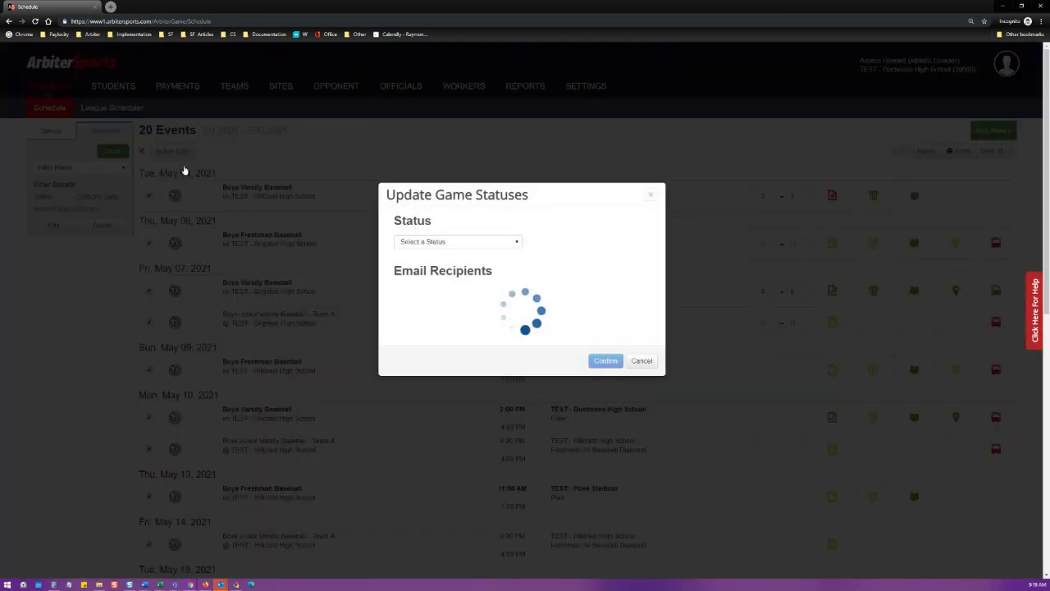
Step: Draft a Canceled status, review the notification email, then dismiss the update unapplied
{"action": "left_click", "coordinate": [489, 239]}
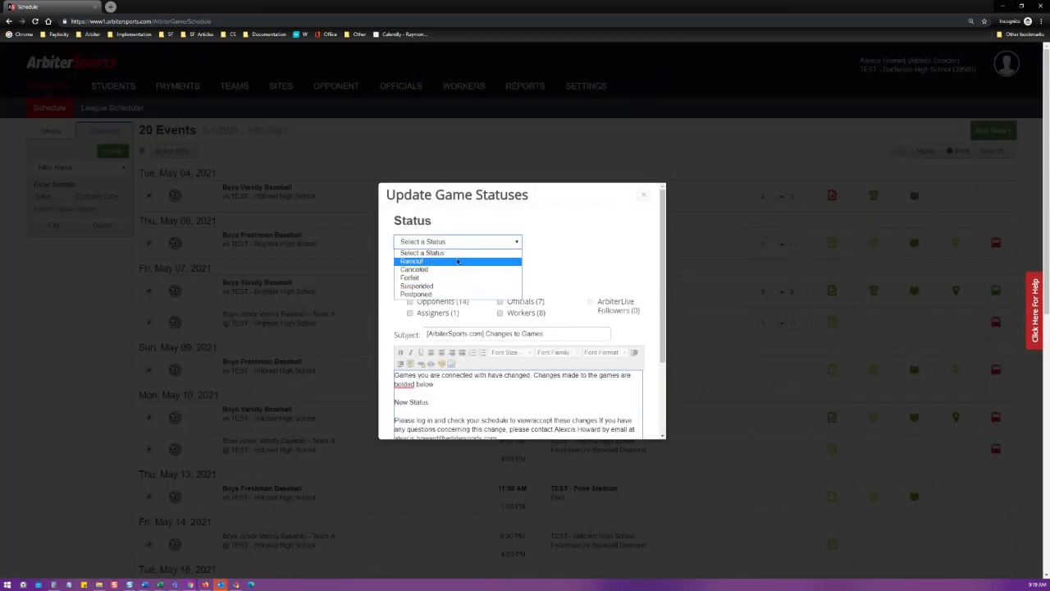
{"action": "left_click", "coordinate": [507, 269]}
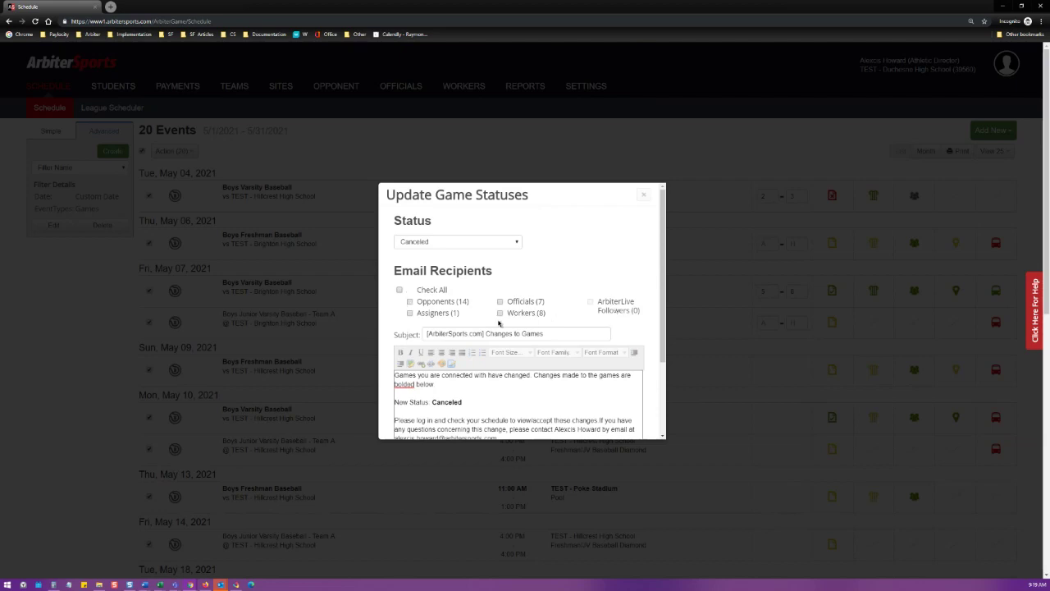
{"action": "left_click_drag", "start_coordinate": [659, 251], "coordinate": [659, 322]}
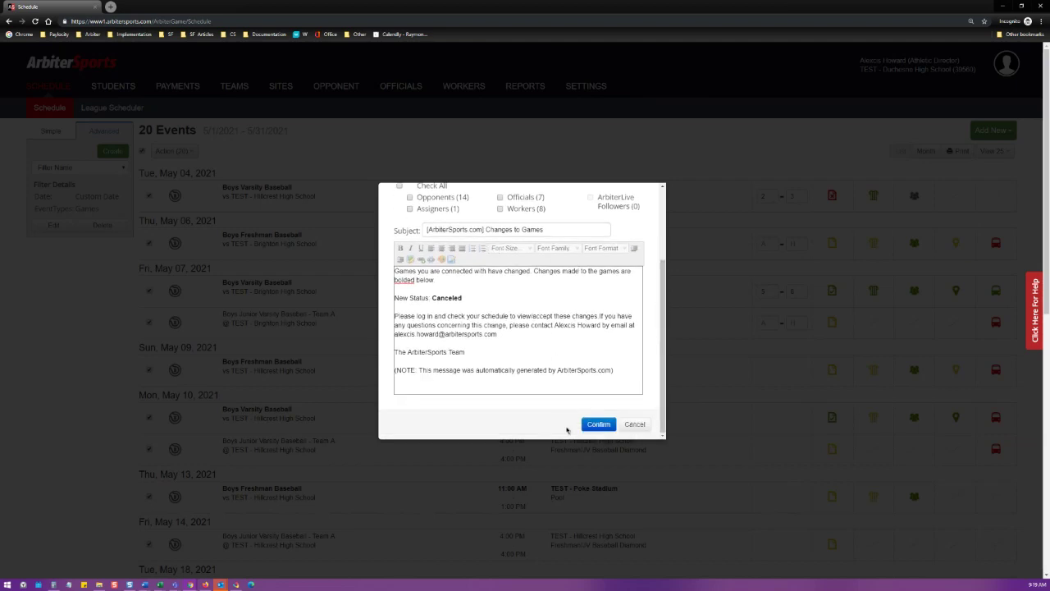
{"action": "left_click", "coordinate": [635, 424]}
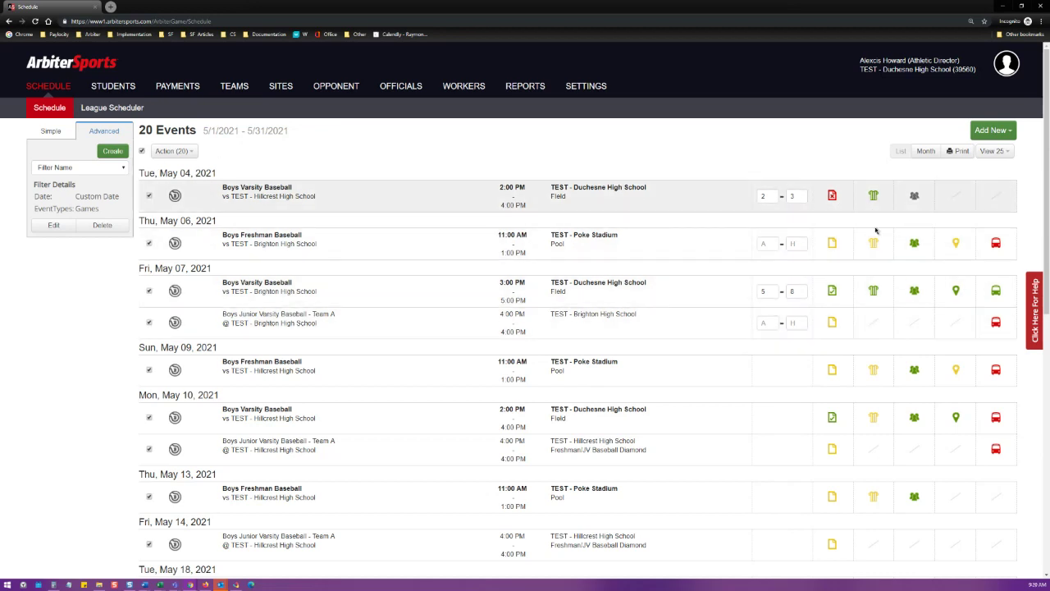
Step: View the May 04 varsity game's contract, cancel Accept Contracts, and deselect all events
{"action": "left_click", "coordinate": [831, 200]}
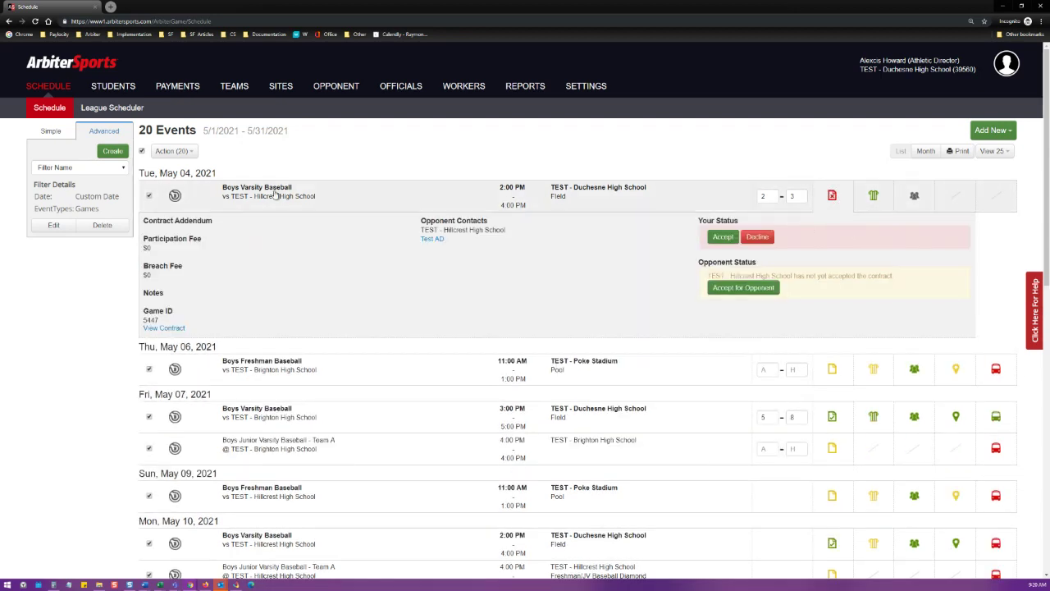
{"action": "left_click", "coordinate": [189, 153]}
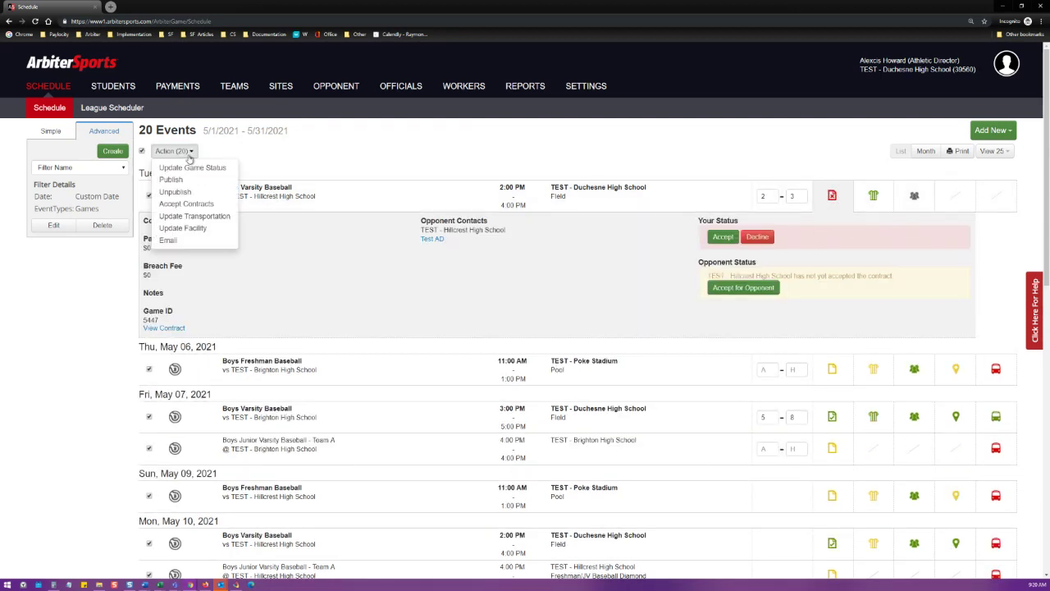
{"action": "left_click", "coordinate": [210, 205]}
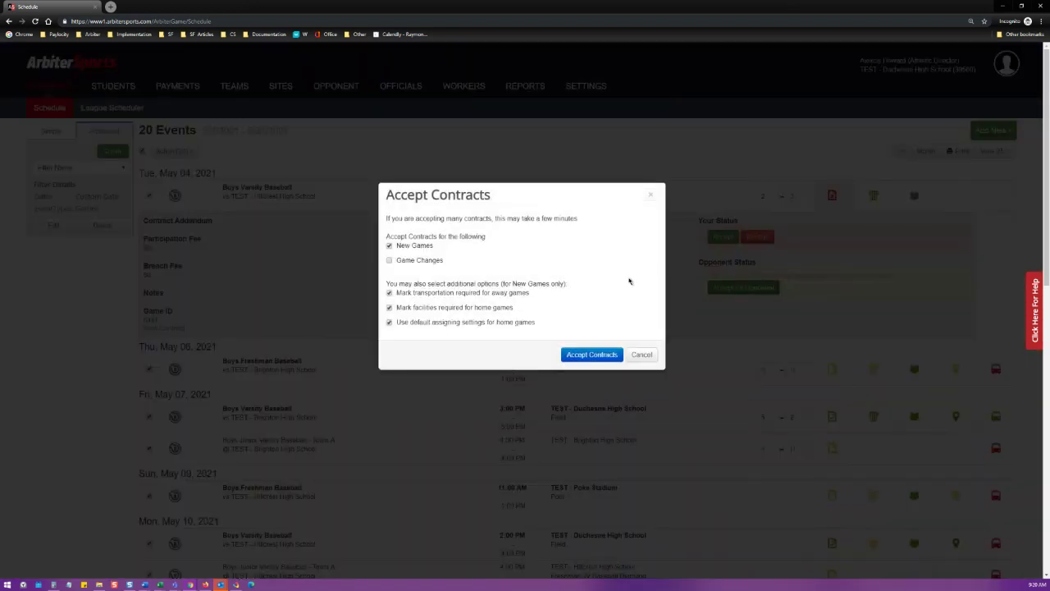
{"action": "left_click", "coordinate": [642, 355]}
{"action": "left_click", "coordinate": [142, 152]}
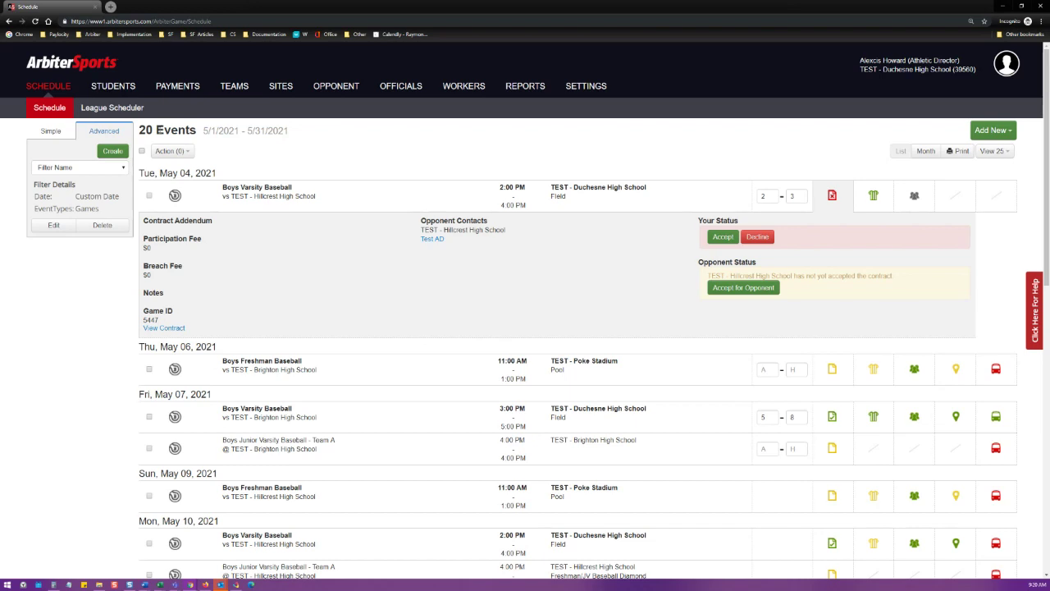
Step: Go to SETTINGS and open the Staff sub-tab listing 12 staff members
{"action": "left_click", "coordinate": [592, 94]}
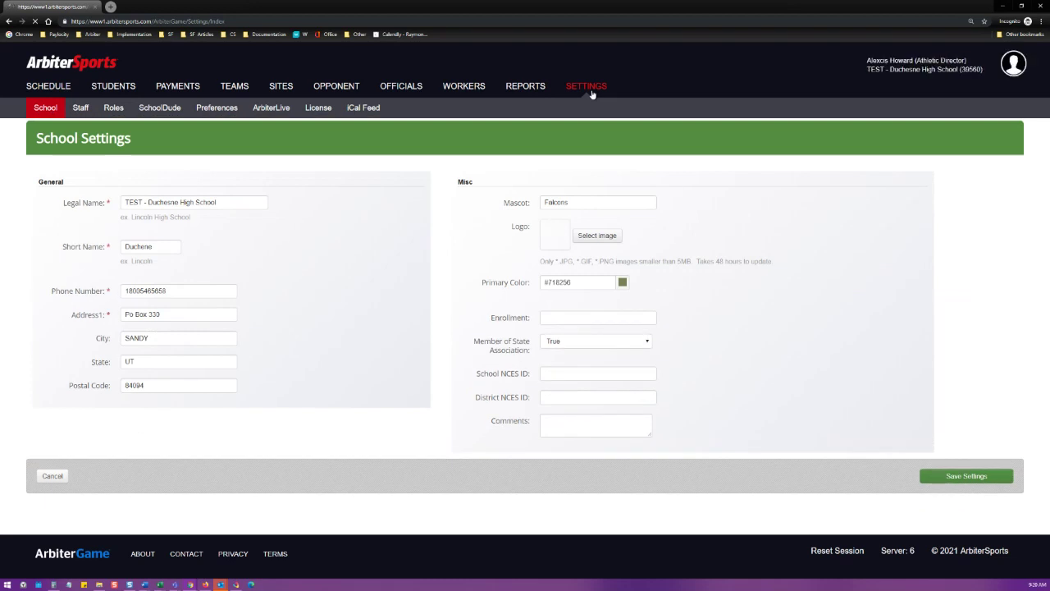
{"action": "left_click", "coordinate": [82, 109]}
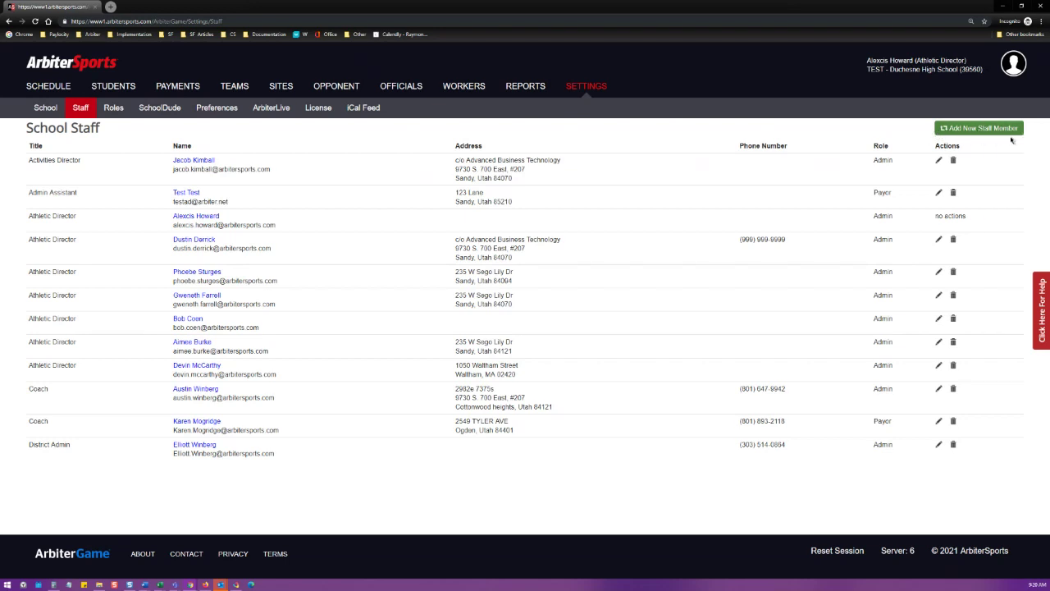
Step: Start a new staff member, entering their e-mail address and first and last name
{"action": "left_click", "coordinate": [984, 129]}
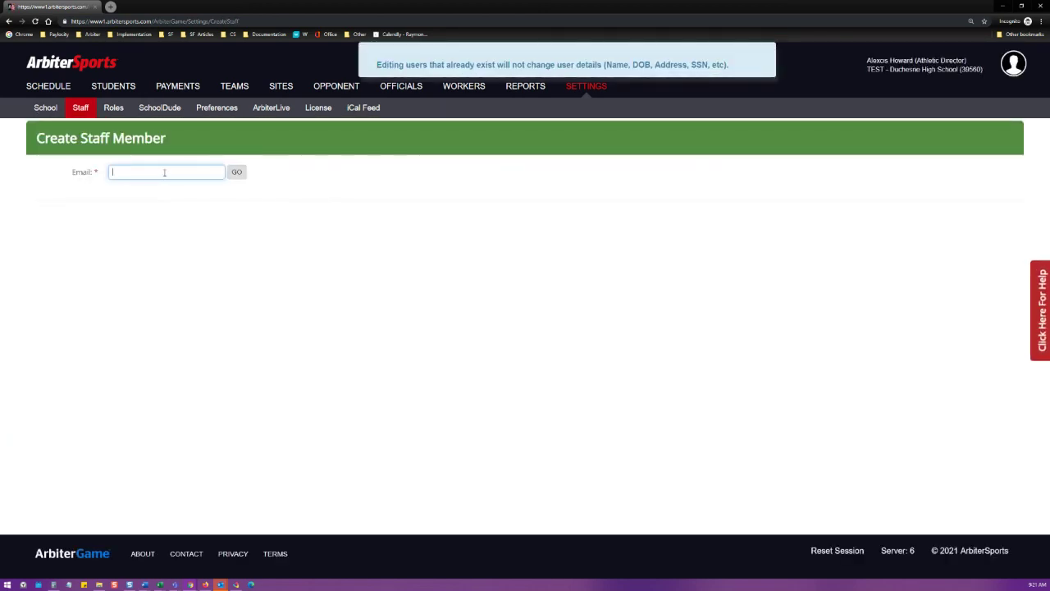
{"action": "type", "text": "email@arbiter.nett"}
{"action": "left_click", "coordinate": [238, 178]}
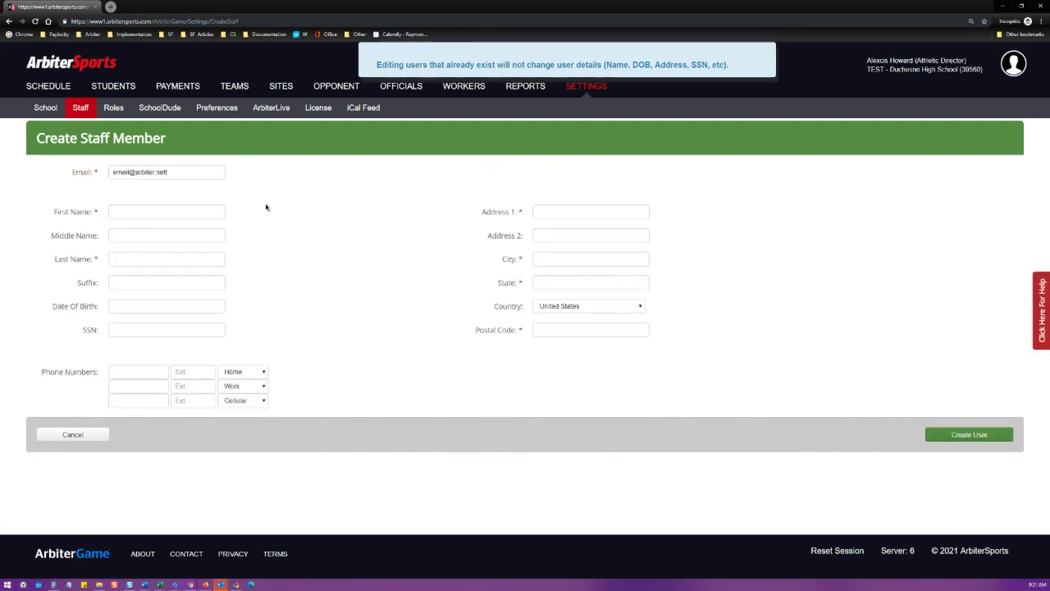
{"action": "left_click", "coordinate": [138, 215]}
{"action": "type", "text": "test"}
{"action": "left_click", "coordinate": [143, 260]}
{"action": "type", "text": "test"}
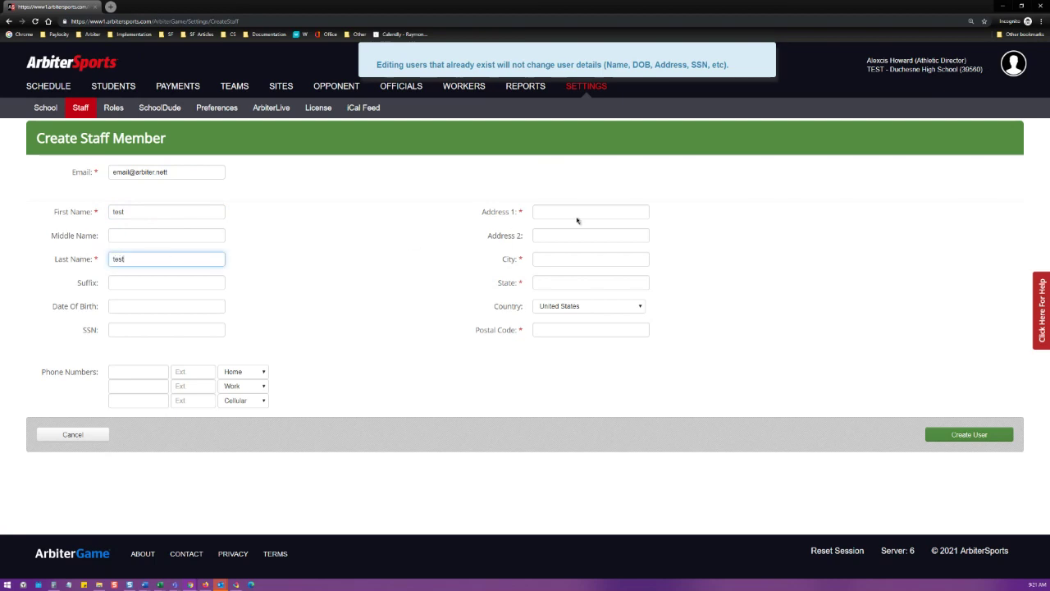
Step: Fill in the street address, city, state and postal code, then create the user
{"action": "left_click", "coordinate": [589, 213]}
{"action": "type", "text": "1234"}
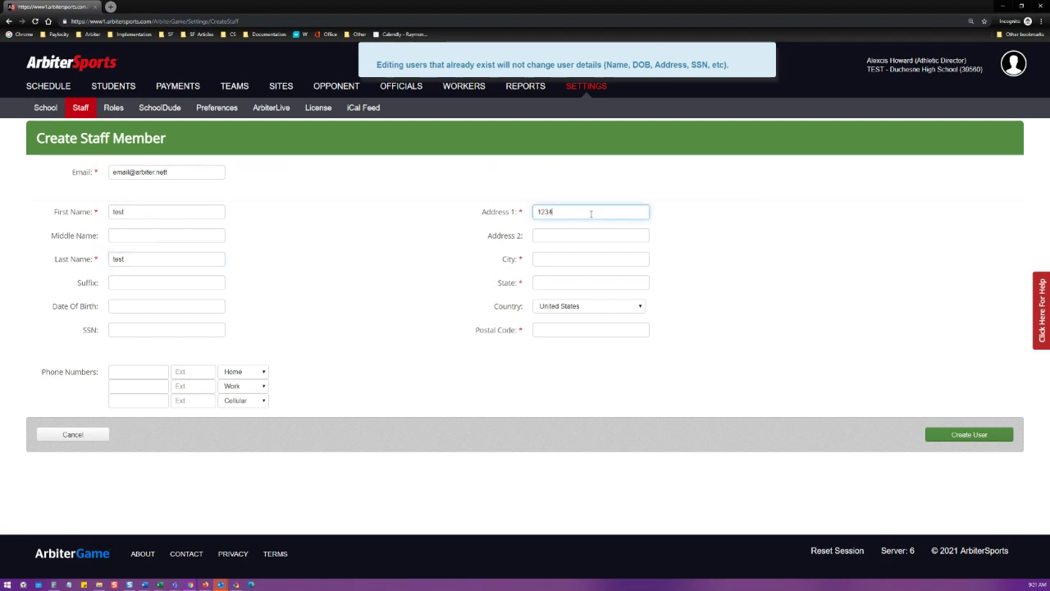
{"action": "type", "text": " Lane"}
{"action": "left_click", "coordinate": [553, 260]}
{"action": "type", "text": "Sri"}
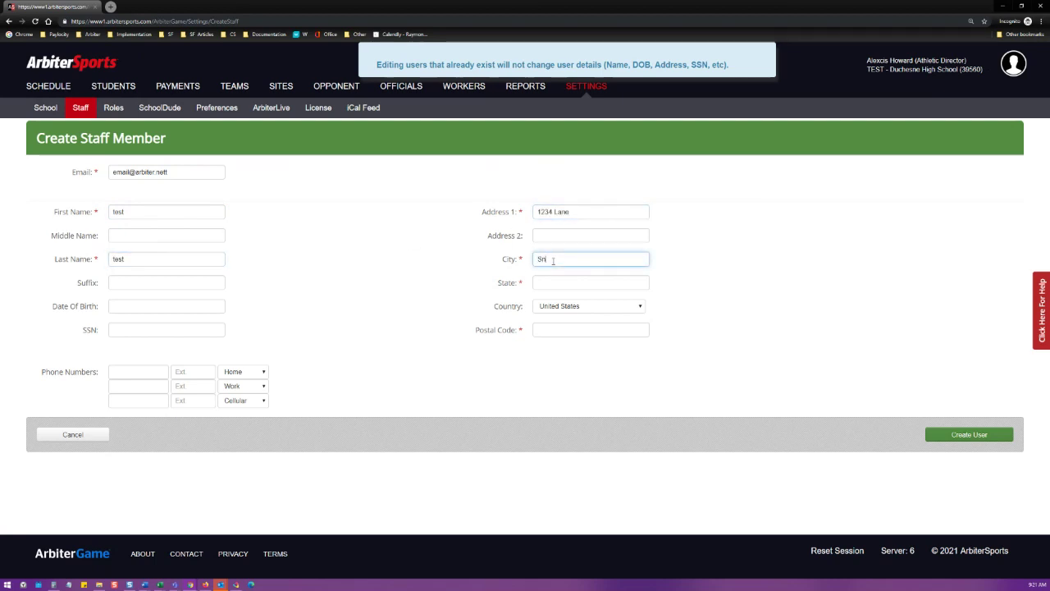
{"action": "key", "text": "BackSpace"}
{"action": "key", "text": "BackSpace"}
{"action": "type", "text": "andy"}
{"action": "key", "text": "Tab"}
{"action": "type", "text": "Utah"}
{"action": "key", "text": "Tab"}
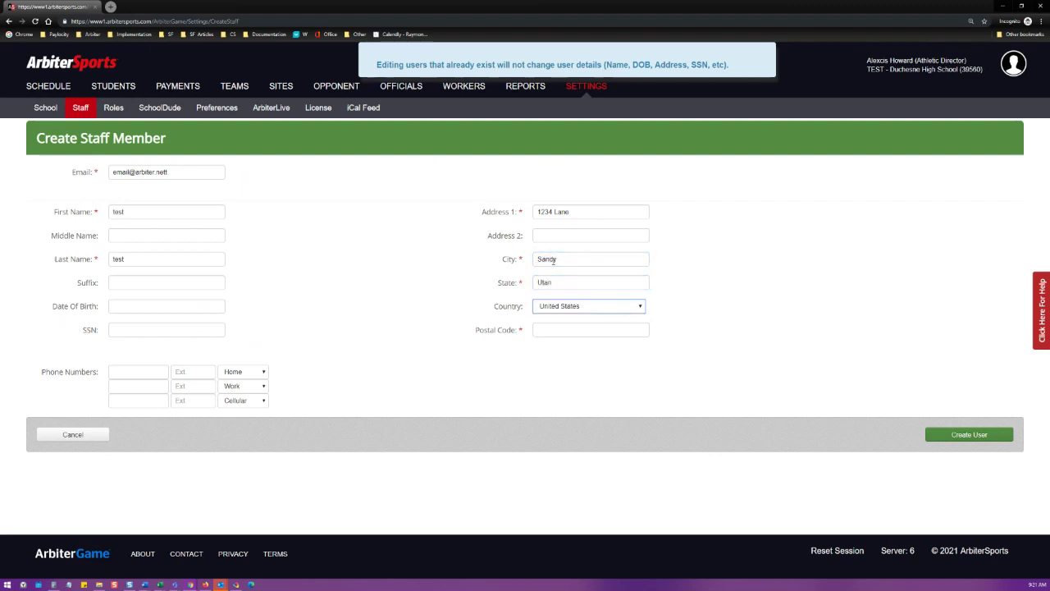
{"action": "left_click", "coordinate": [563, 283]}
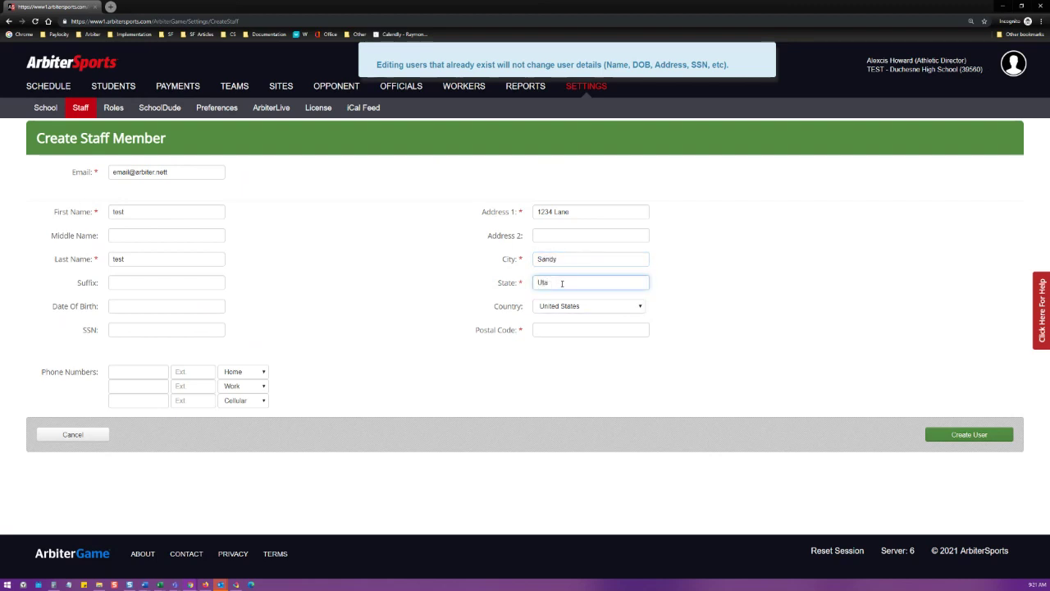
{"action": "type", "text": "h"}
{"action": "left_click", "coordinate": [548, 330]}
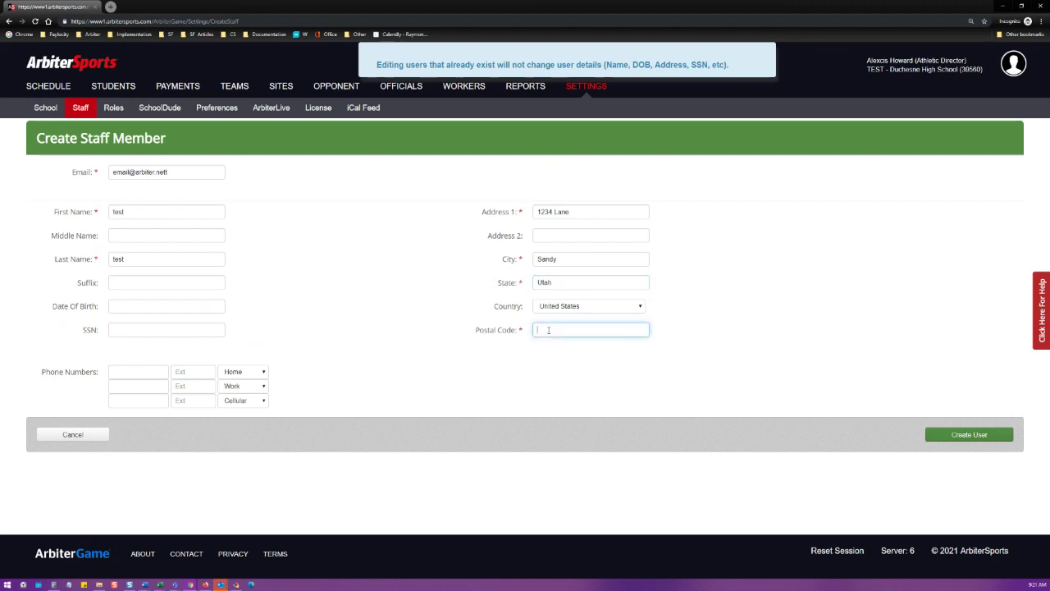
{"action": "type", "text": "84070"}
{"action": "left_click", "coordinate": [994, 443]}
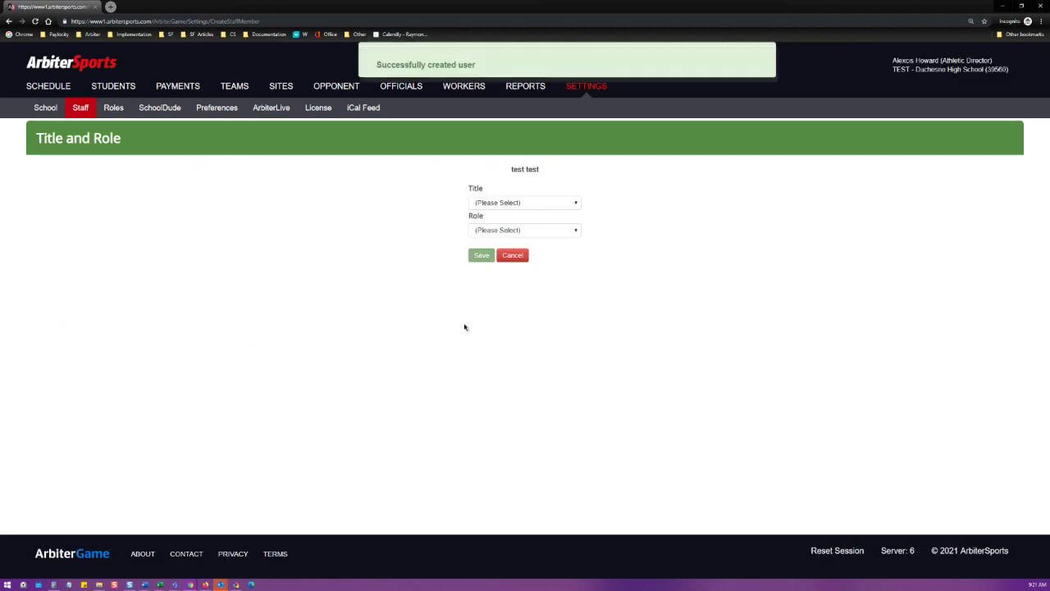
Step: Give the new test member the Coach title and Staff role, and save
{"action": "left_click", "coordinate": [566, 203]}
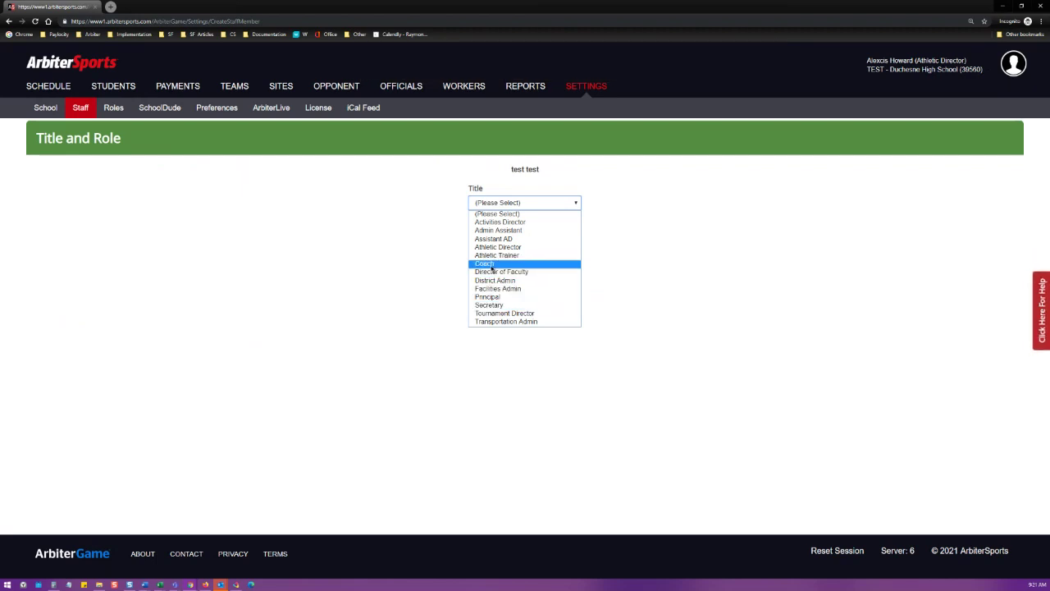
{"action": "left_click", "coordinate": [484, 263]}
{"action": "left_click", "coordinate": [487, 234]}
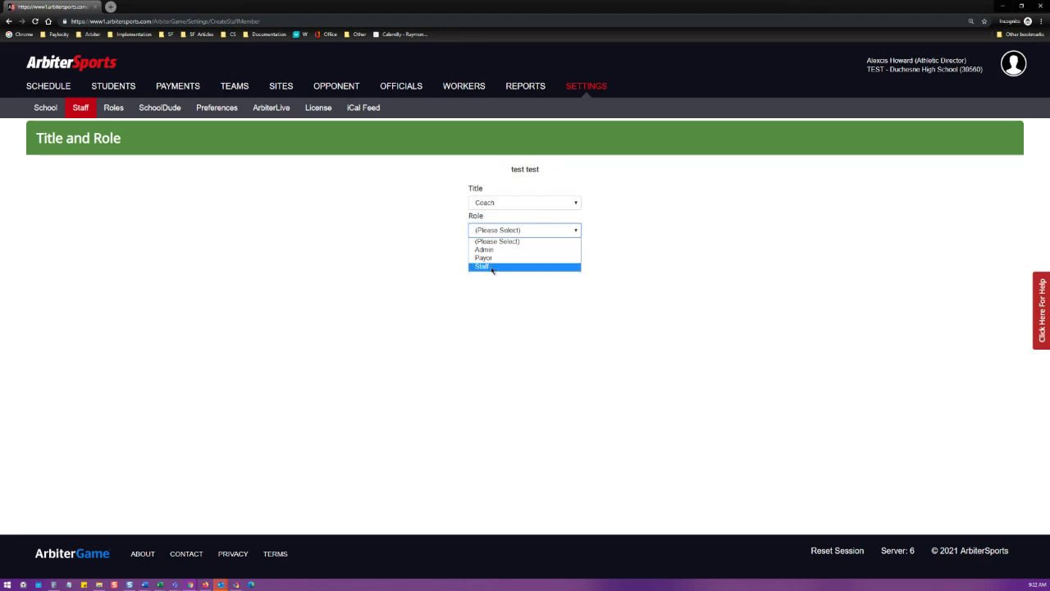
{"action": "left_click", "coordinate": [486, 268]}
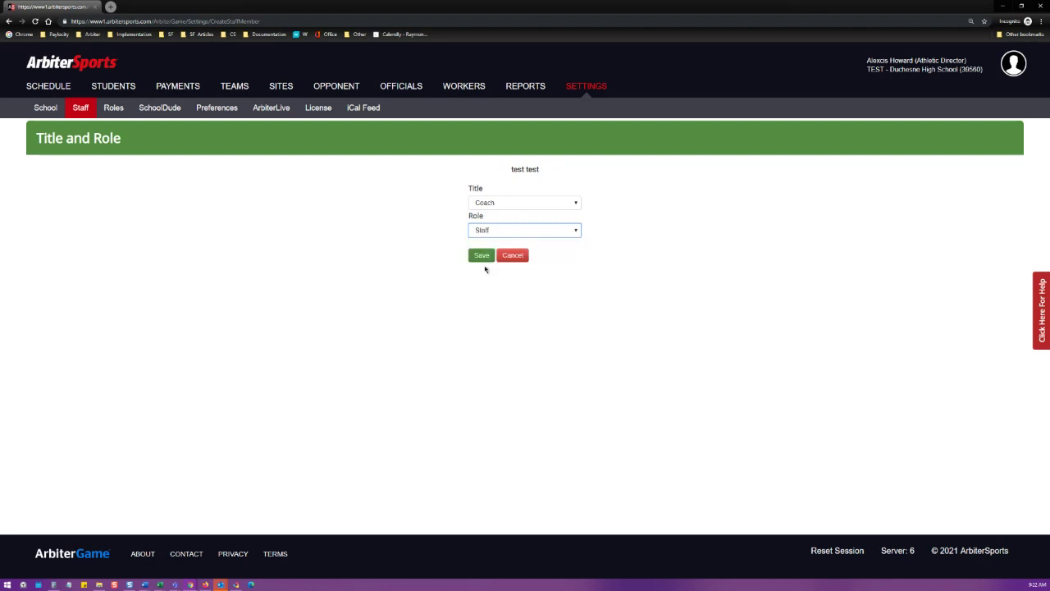
{"action": "left_click", "coordinate": [484, 258]}
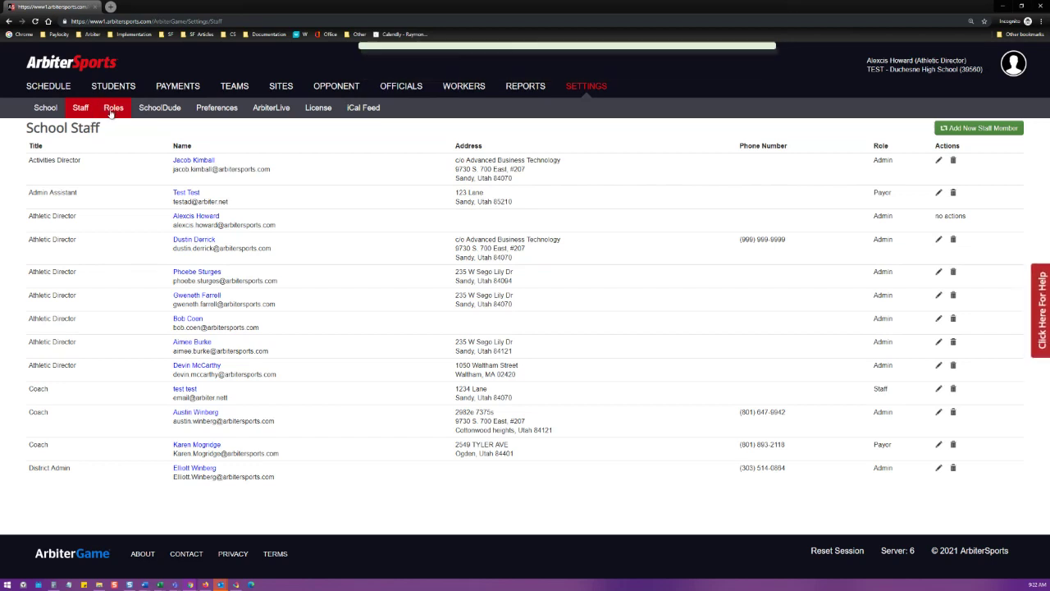
Step: Open the Roles tab and point out that the Admin role cannot be edited
{"action": "left_click", "coordinate": [114, 114]}
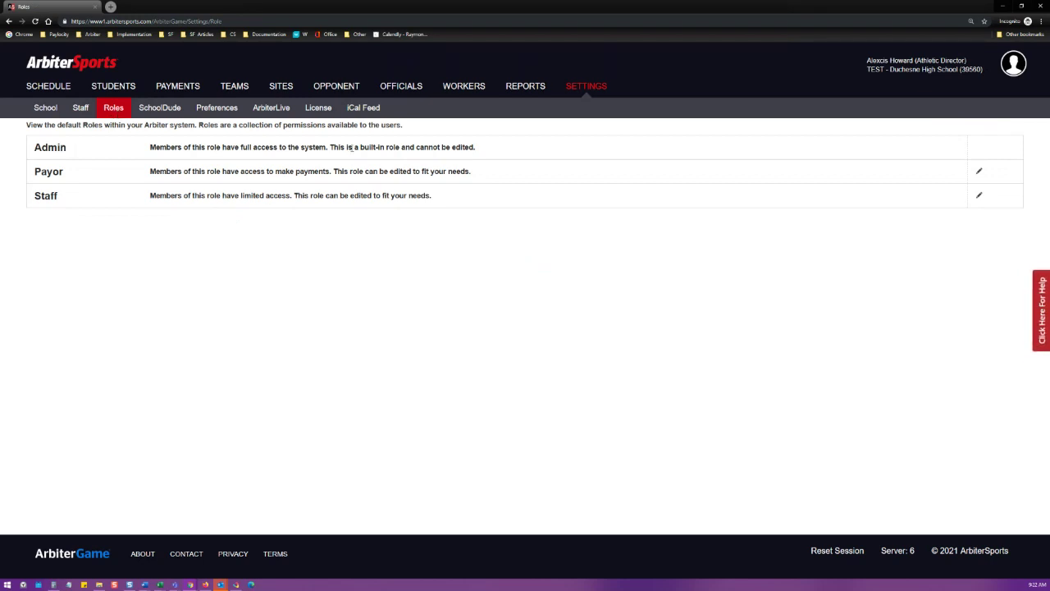
{"action": "left_click_drag", "start_coordinate": [476, 148], "coordinate": [329, 149]}
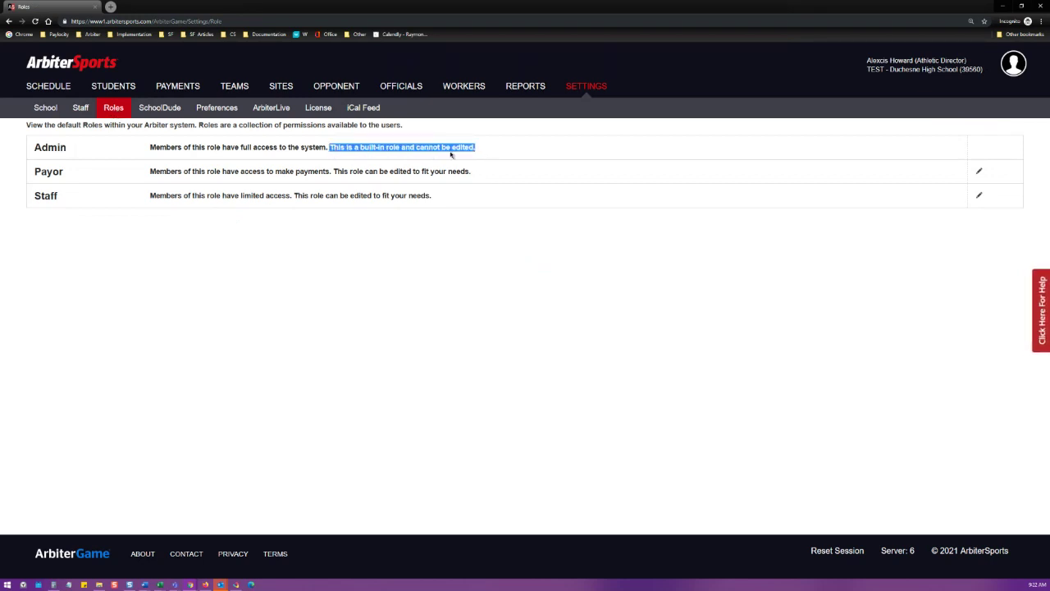
{"action": "left_click", "coordinate": [484, 155]}
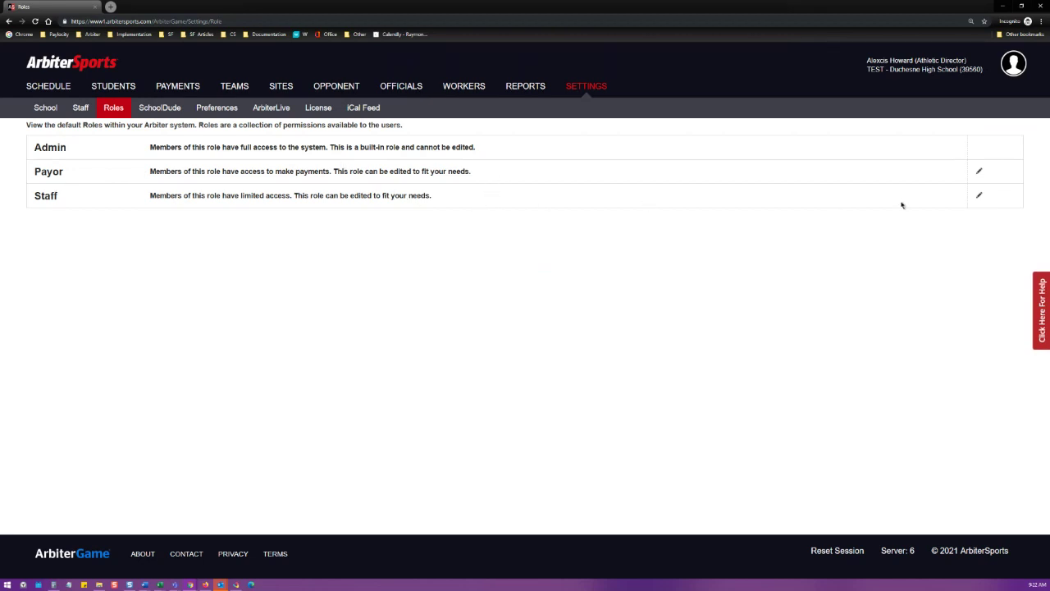
Step: Open the Staff role's permissions and review its view-only Schedule access
{"action": "left_click", "coordinate": [980, 198]}
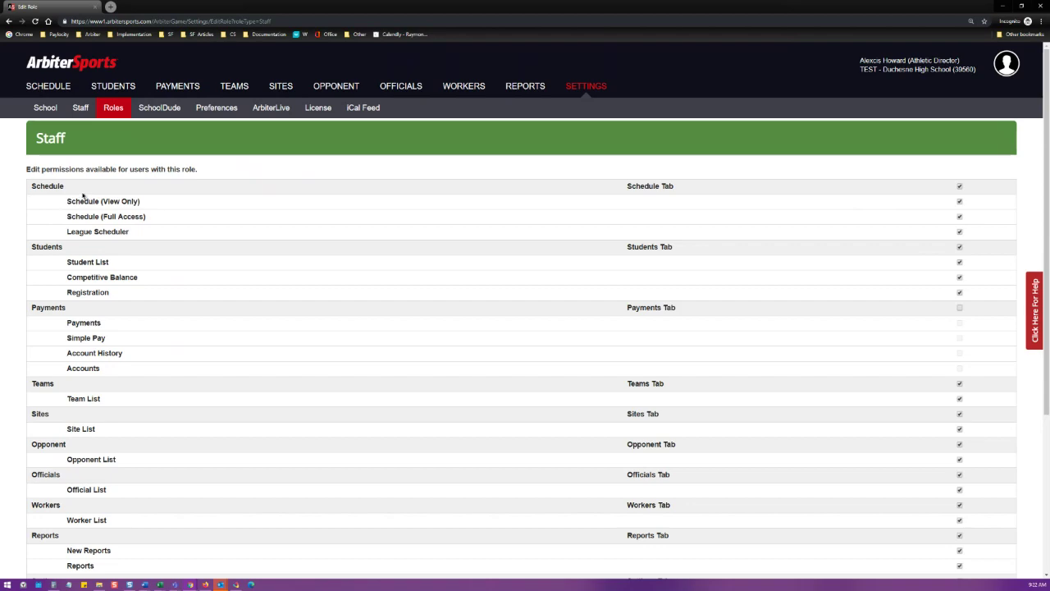
{"action": "scroll", "coordinate": [89, 232], "scroll_direction": "down", "scroll_amount": 2}
{"action": "scroll", "coordinate": [88, 231], "scroll_direction": "down", "scroll_amount": 2}
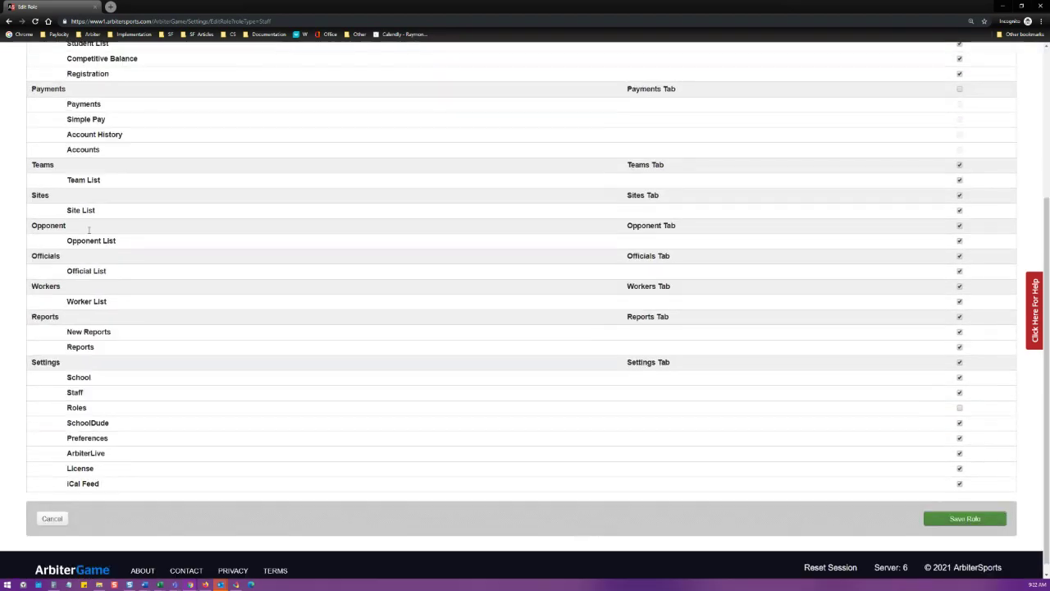
{"action": "scroll", "coordinate": [99, 379], "scroll_direction": "up", "scroll_amount": 4}
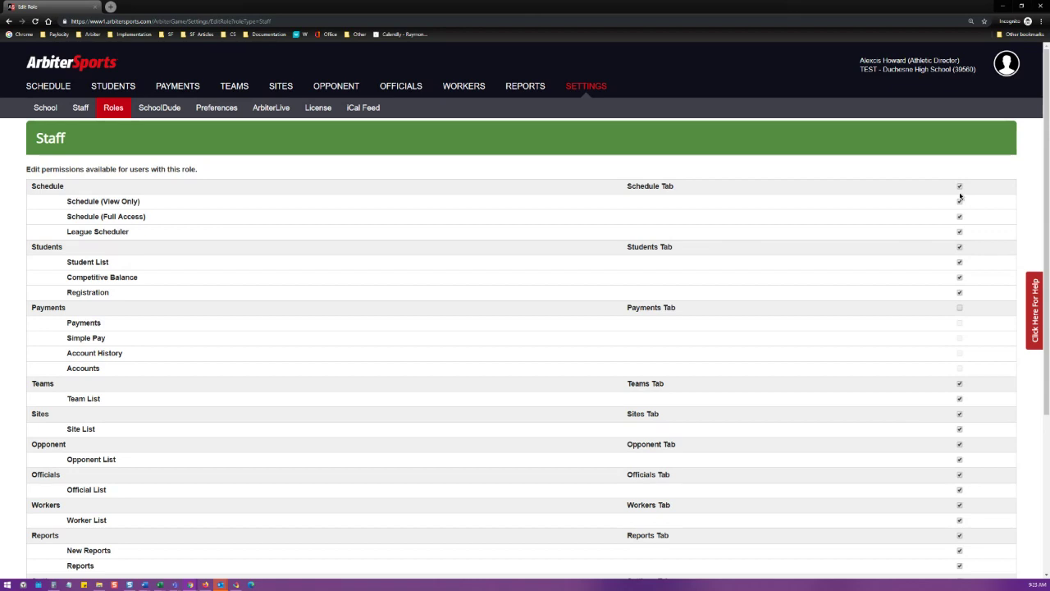
{"action": "left_click_drag", "start_coordinate": [145, 204], "coordinate": [101, 203]}
{"action": "left_click", "coordinate": [161, 209]}
Step: Uncheck Schedule (Full Access) for Staff, save the role, and return to the Roles list
{"action": "left_click", "coordinate": [961, 218]}
{"action": "left_click_drag", "start_coordinate": [161, 224], "coordinate": [59, 224]}
{"action": "left_click", "coordinate": [486, 225]}
{"action": "scroll", "coordinate": [976, 246], "scroll_direction": "down", "scroll_amount": 3}
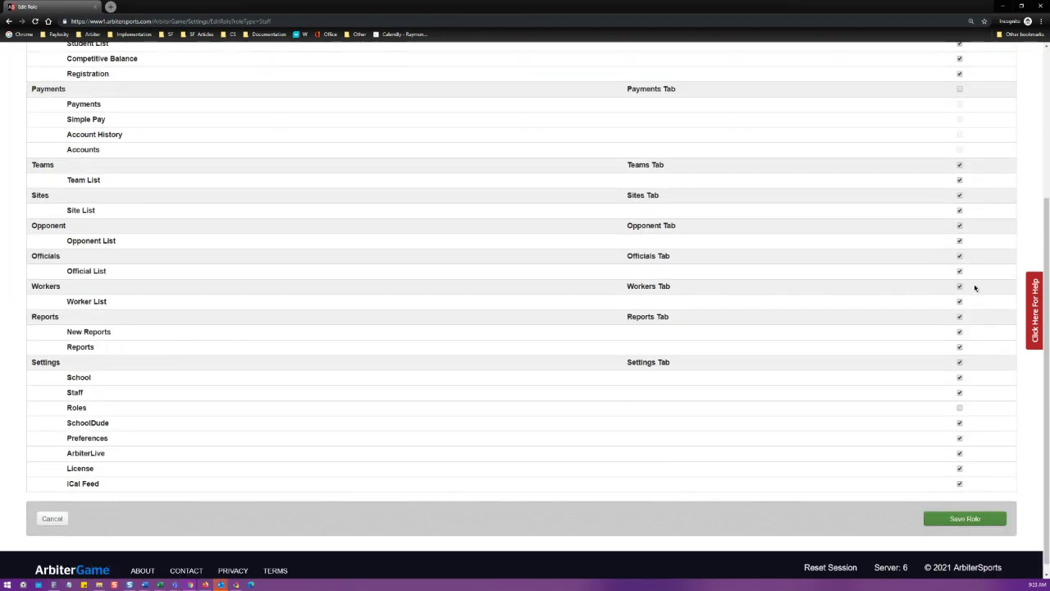
{"action": "scroll", "coordinate": [975, 287], "scroll_direction": "down", "scroll_amount": 1}
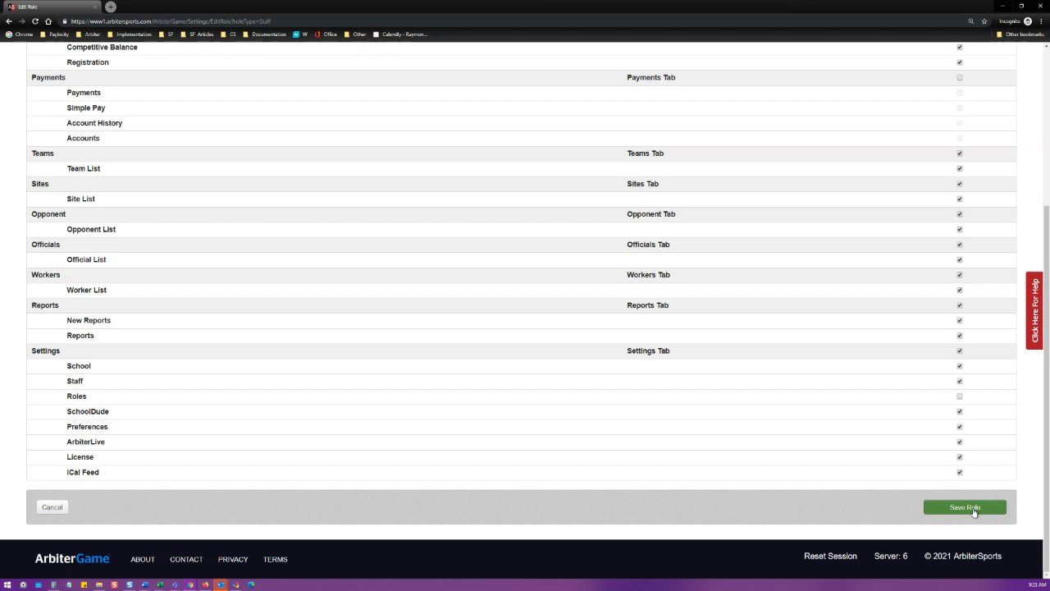
{"action": "scroll", "coordinate": [501, 362], "scroll_direction": "up", "scroll_amount": 5}
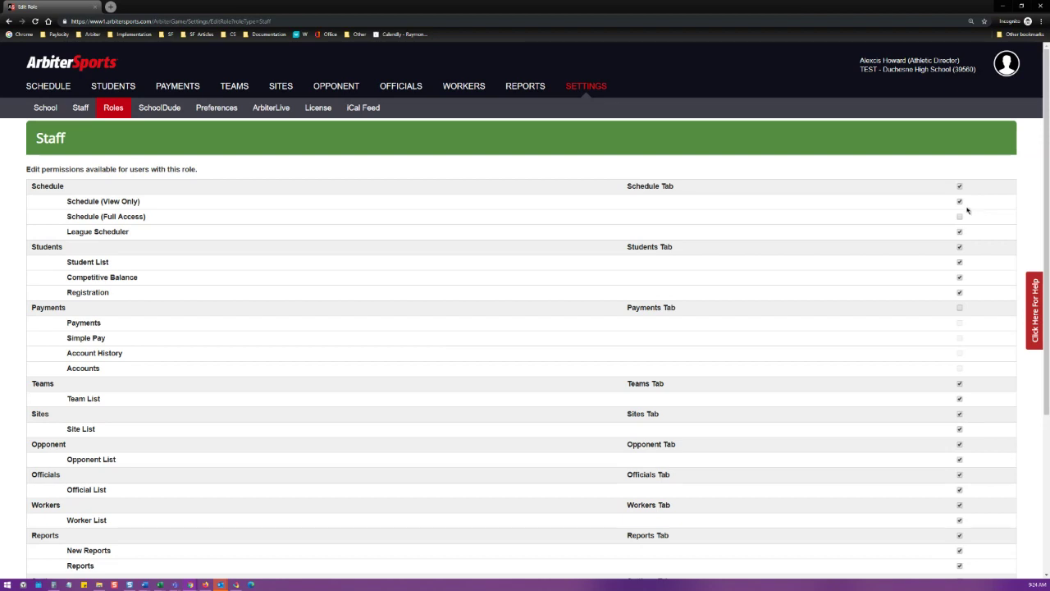
{"action": "scroll", "coordinate": [967, 205], "scroll_direction": "down", "scroll_amount": 3}
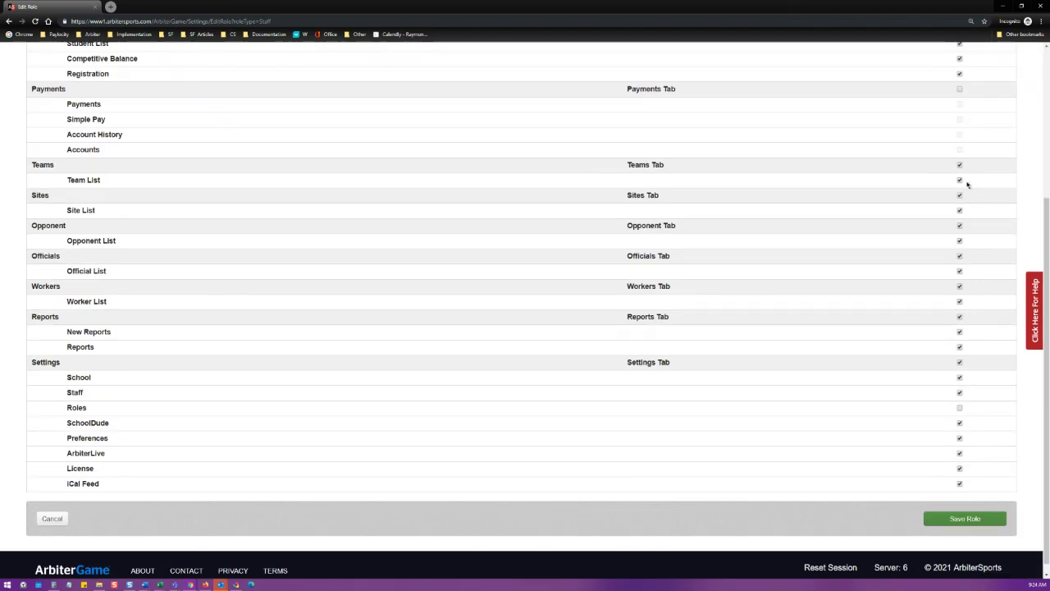
{"action": "left_click", "coordinate": [965, 519]}
{"action": "left_click", "coordinate": [115, 110]}
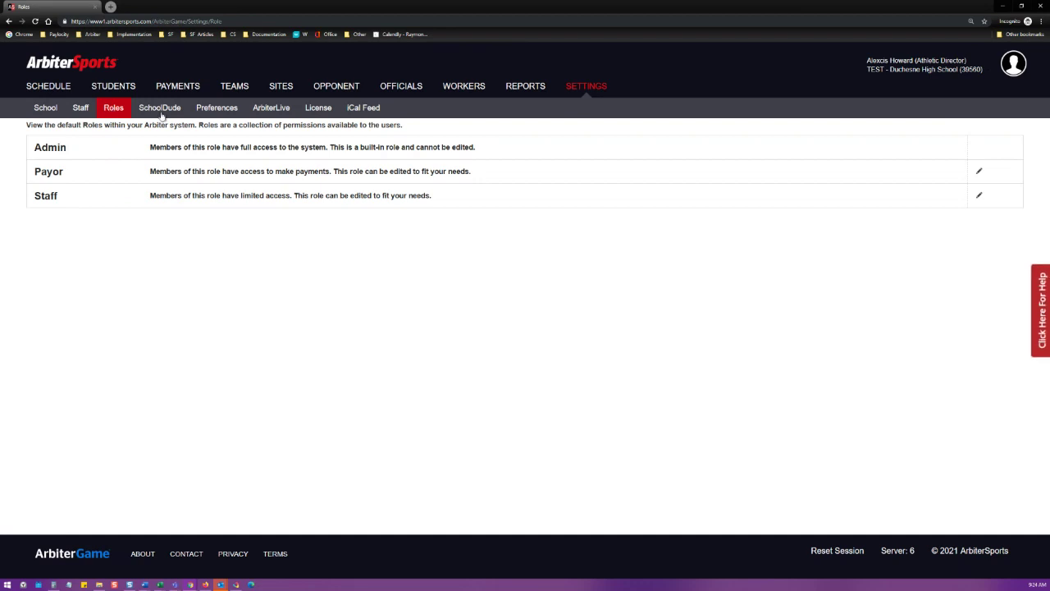
Step: Open the iCal Feed settings and review which items the feed includes
{"action": "left_click", "coordinate": [361, 110]}
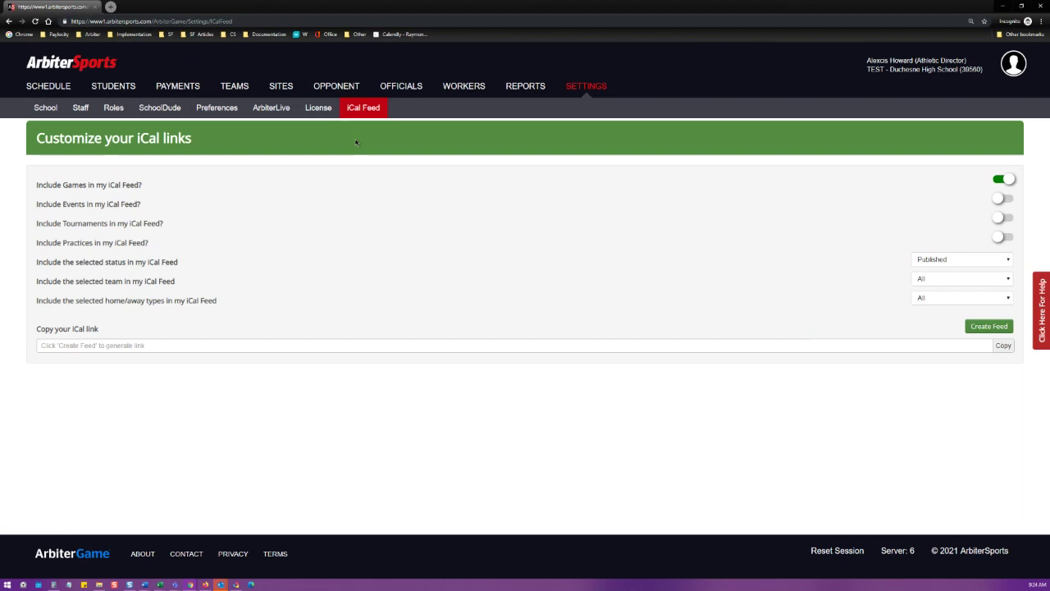
{"action": "left_click_drag", "start_coordinate": [223, 301], "coordinate": [38, 182]}
{"action": "left_click", "coordinate": [38, 182]}
Step: Inspect the iCal link field, then return to the May 2021 schedule of 20 events
{"action": "left_click", "coordinate": [161, 349]}
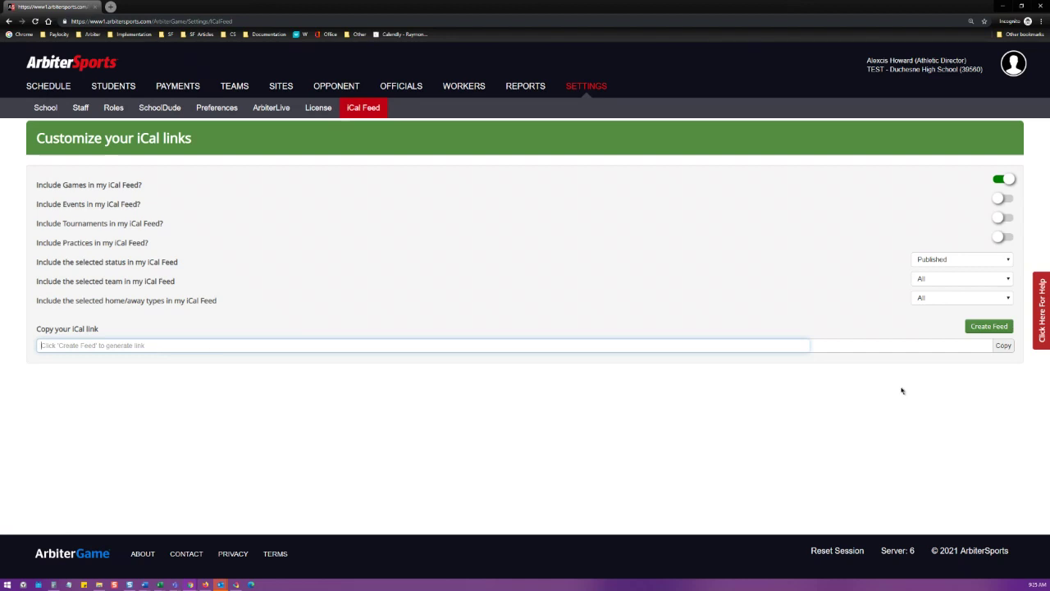
{"action": "left_click", "coordinate": [977, 390]}
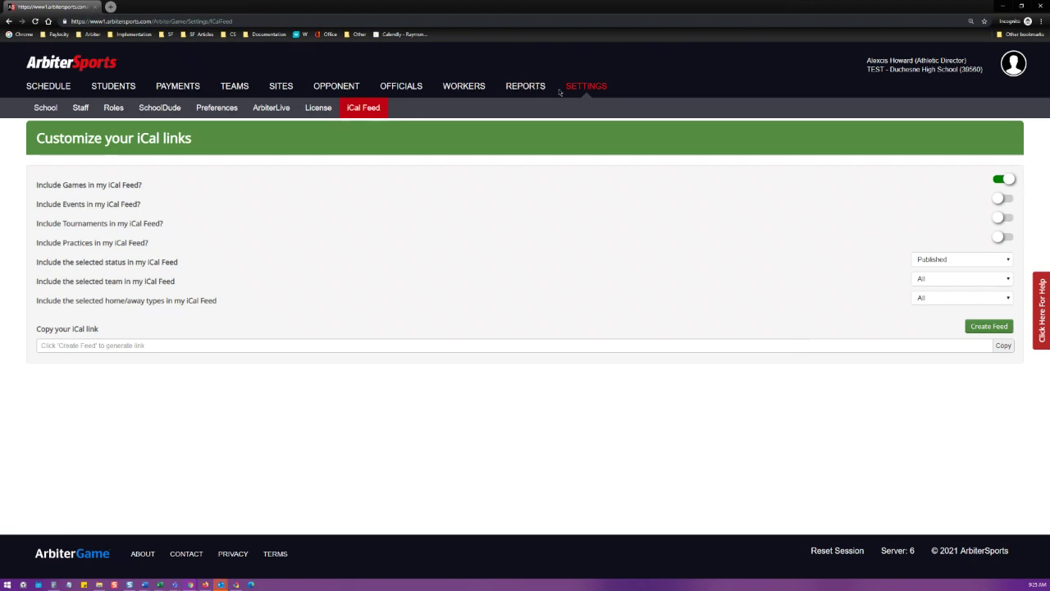
{"action": "left_click", "coordinate": [51, 89]}
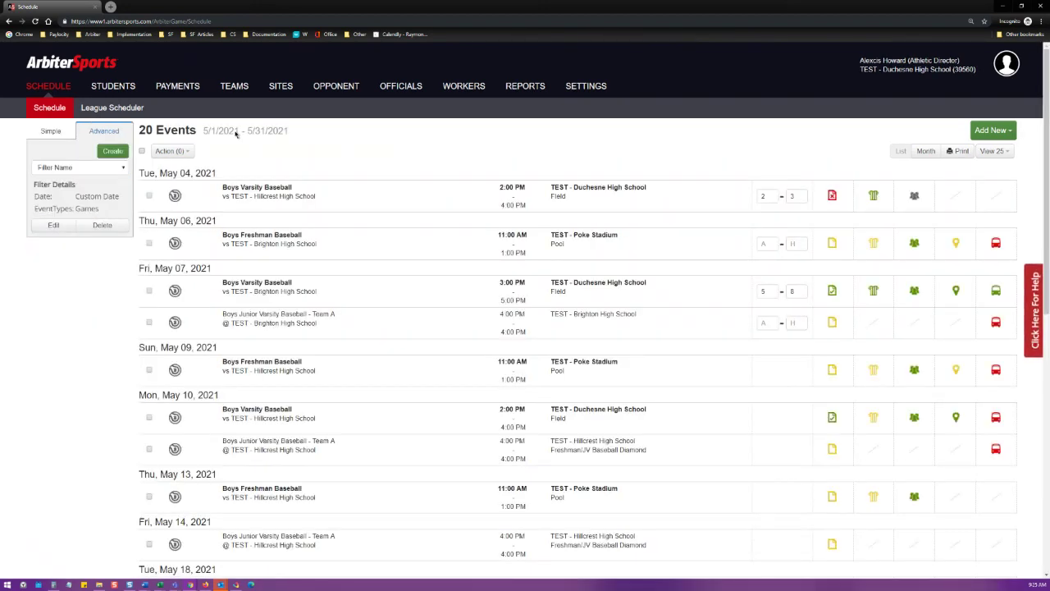
Step: Switch to the Simple calendar filter and narrow the schedule to May 7, 2021's two baseball events
{"action": "left_click", "coordinate": [53, 132]}
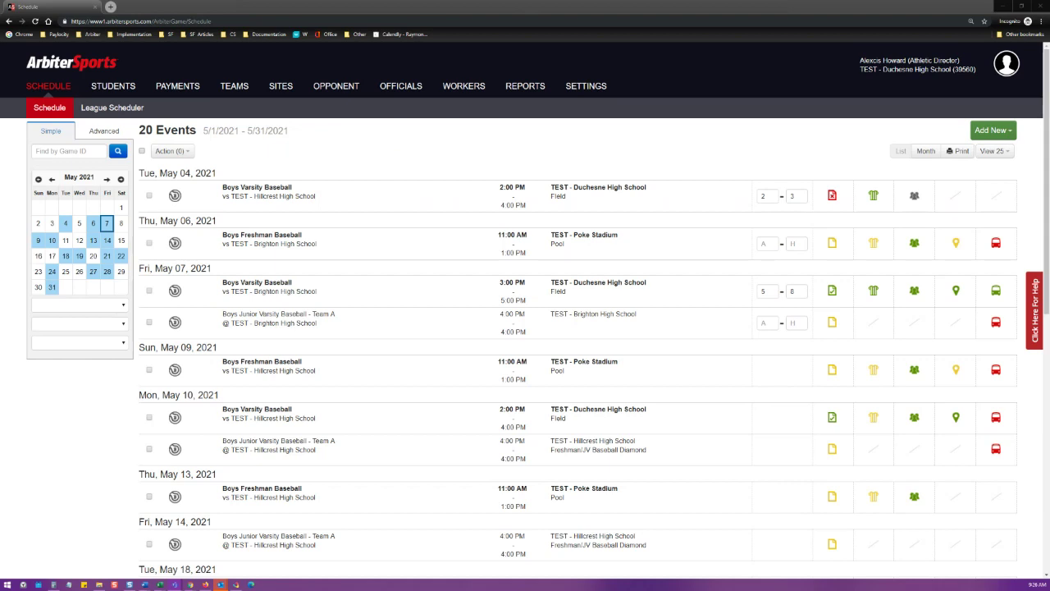
{"action": "left_click", "coordinate": [109, 226]}
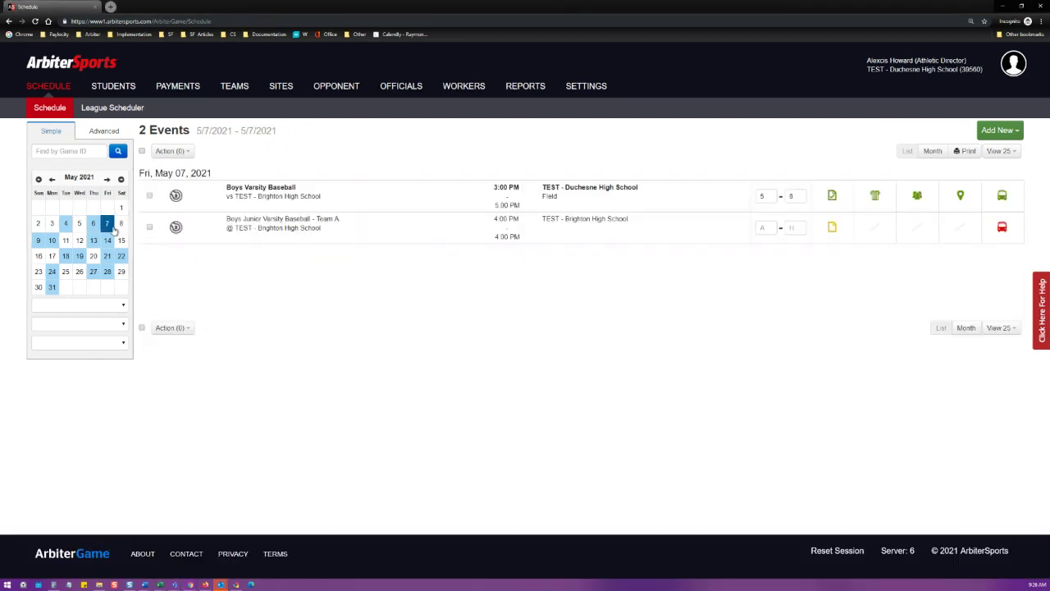